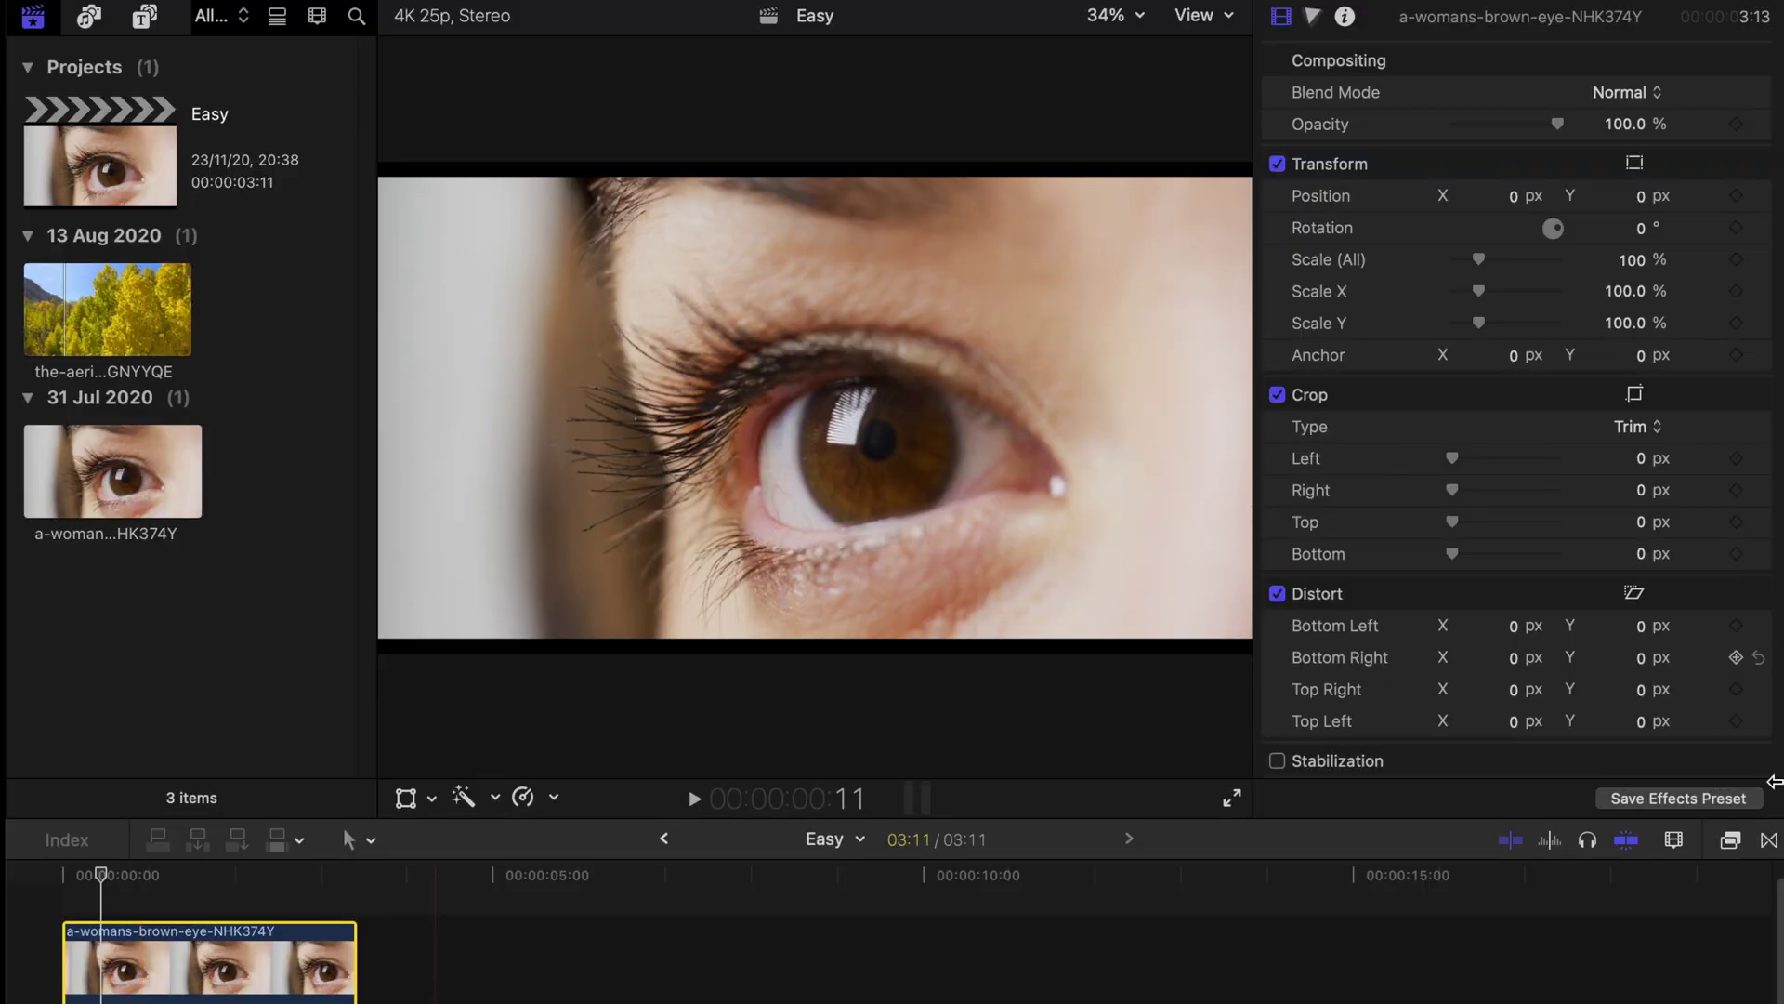
Step: Find the Draw Mask effect, apply it to the eye clip and set its shape type to B-Spline
left_click(1724, 842)
left_click_drag(1596, 820, 1541, 518)
left_click(1261, 981)
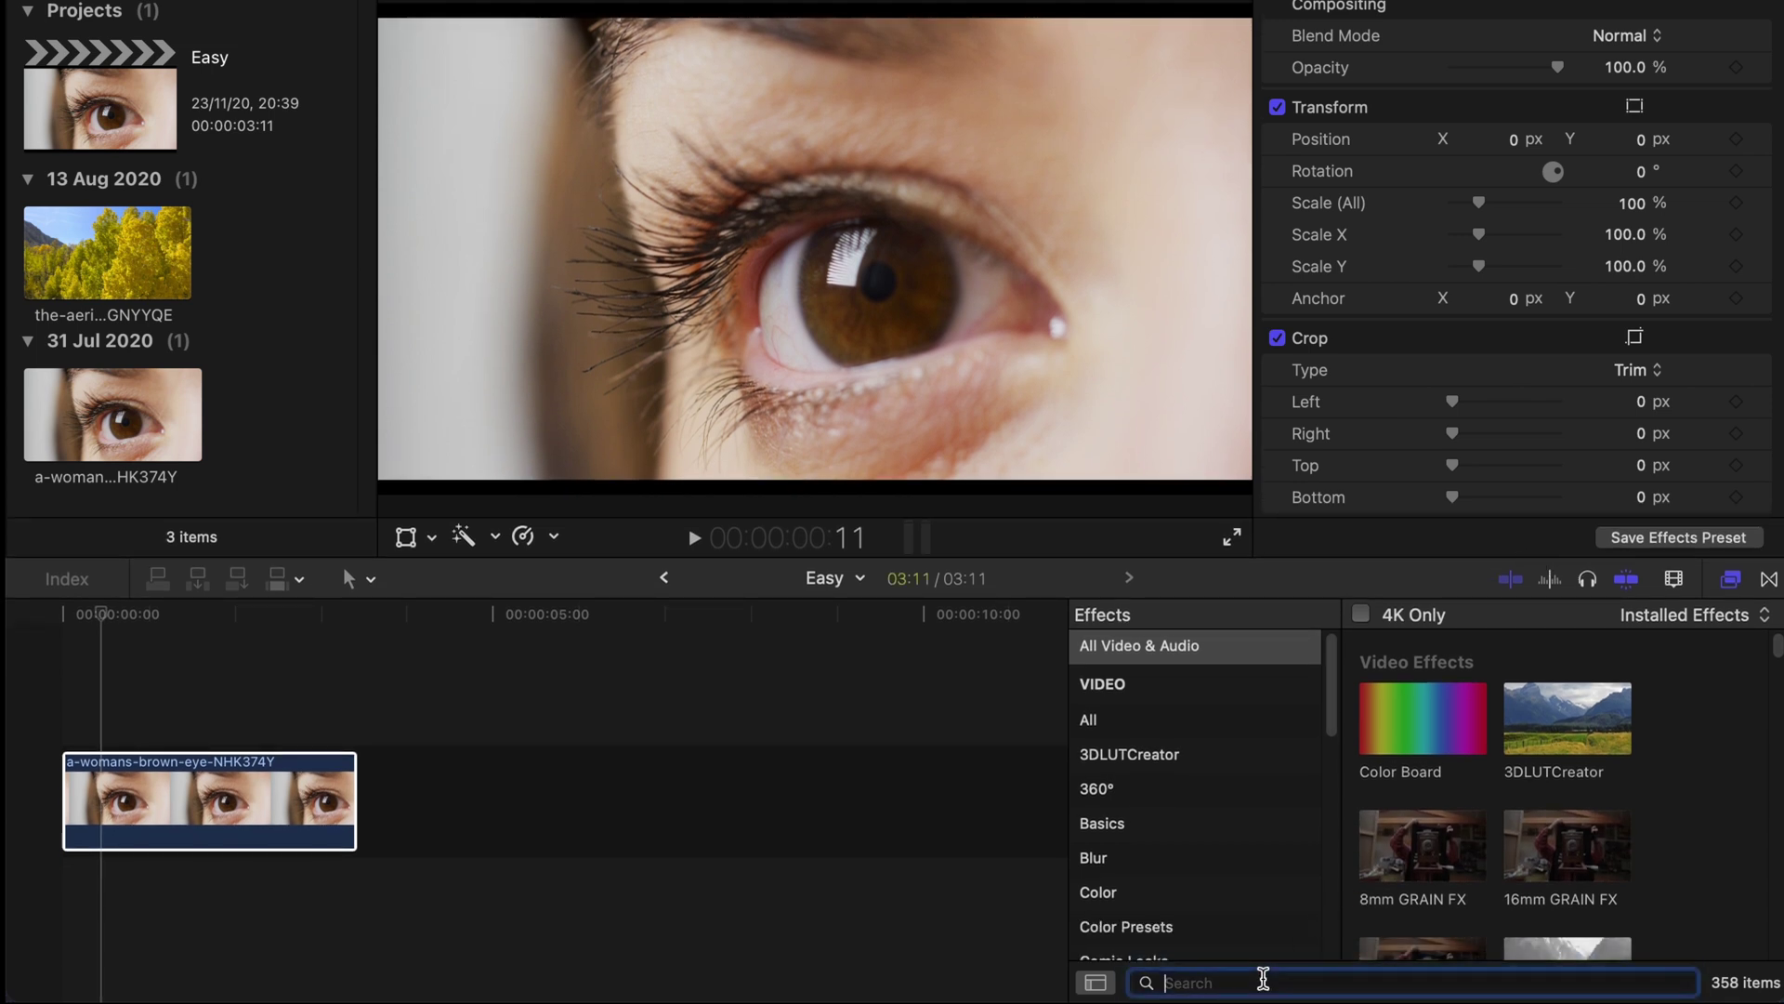
type("mask")
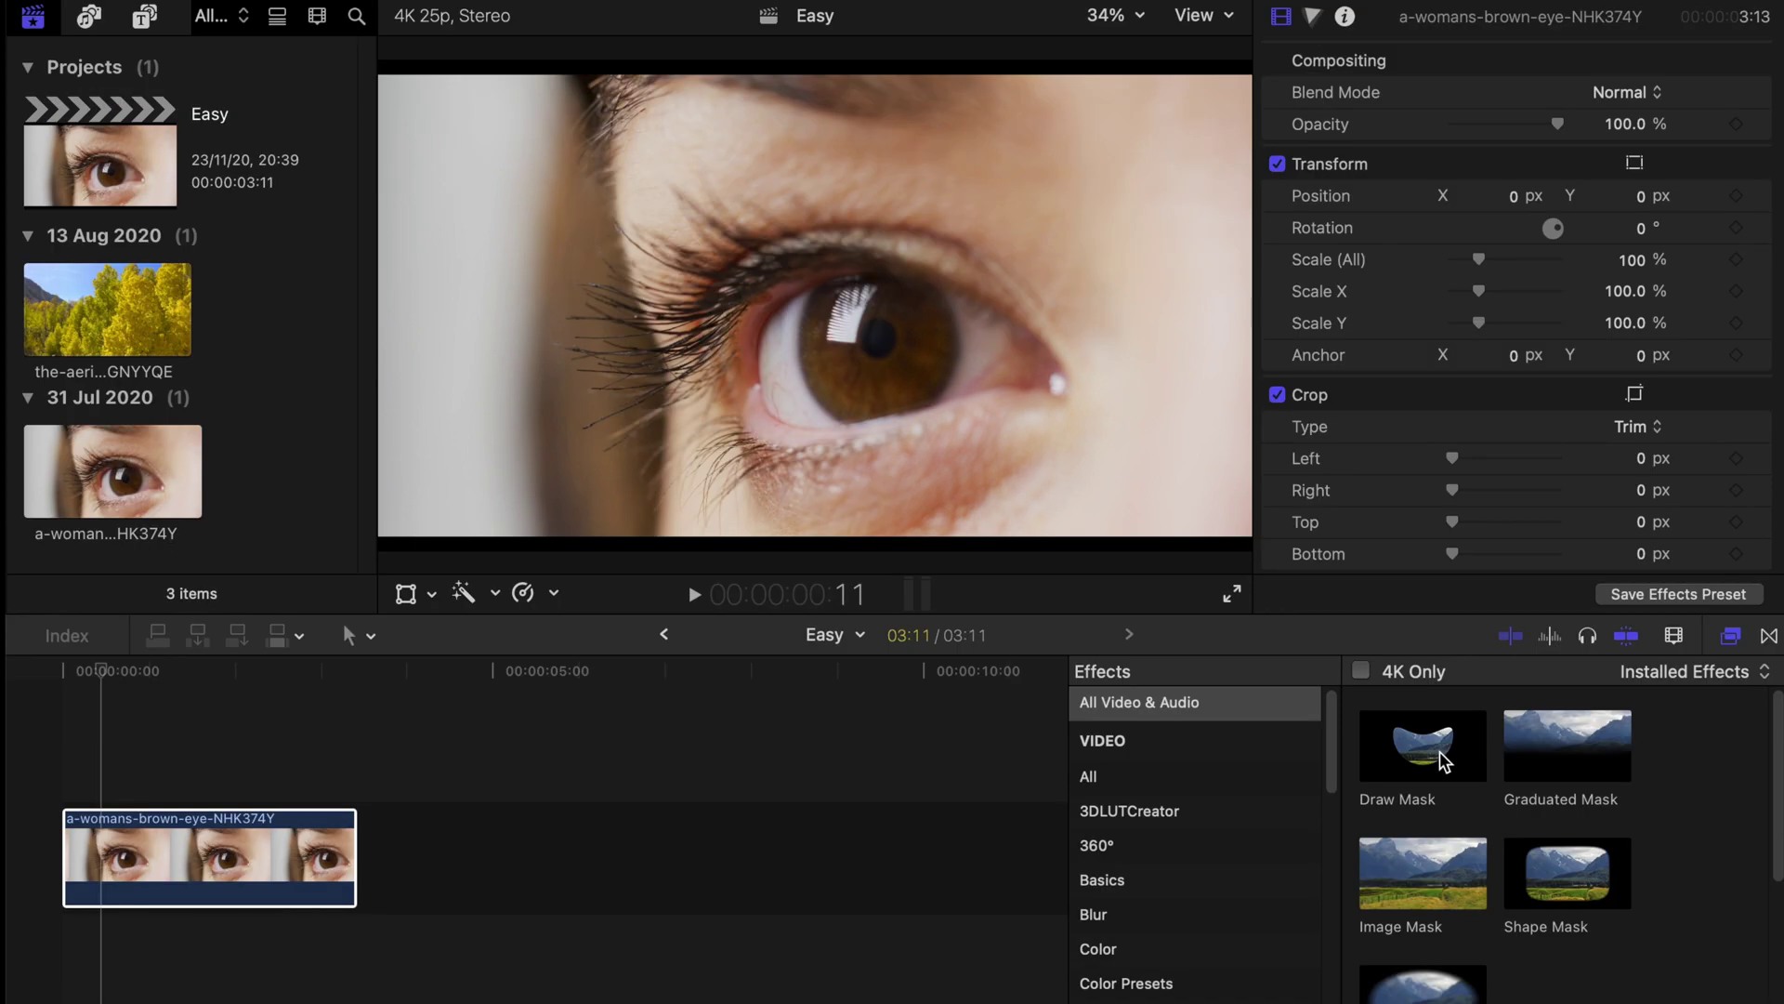
left_click_drag(1443, 760, 247, 855)
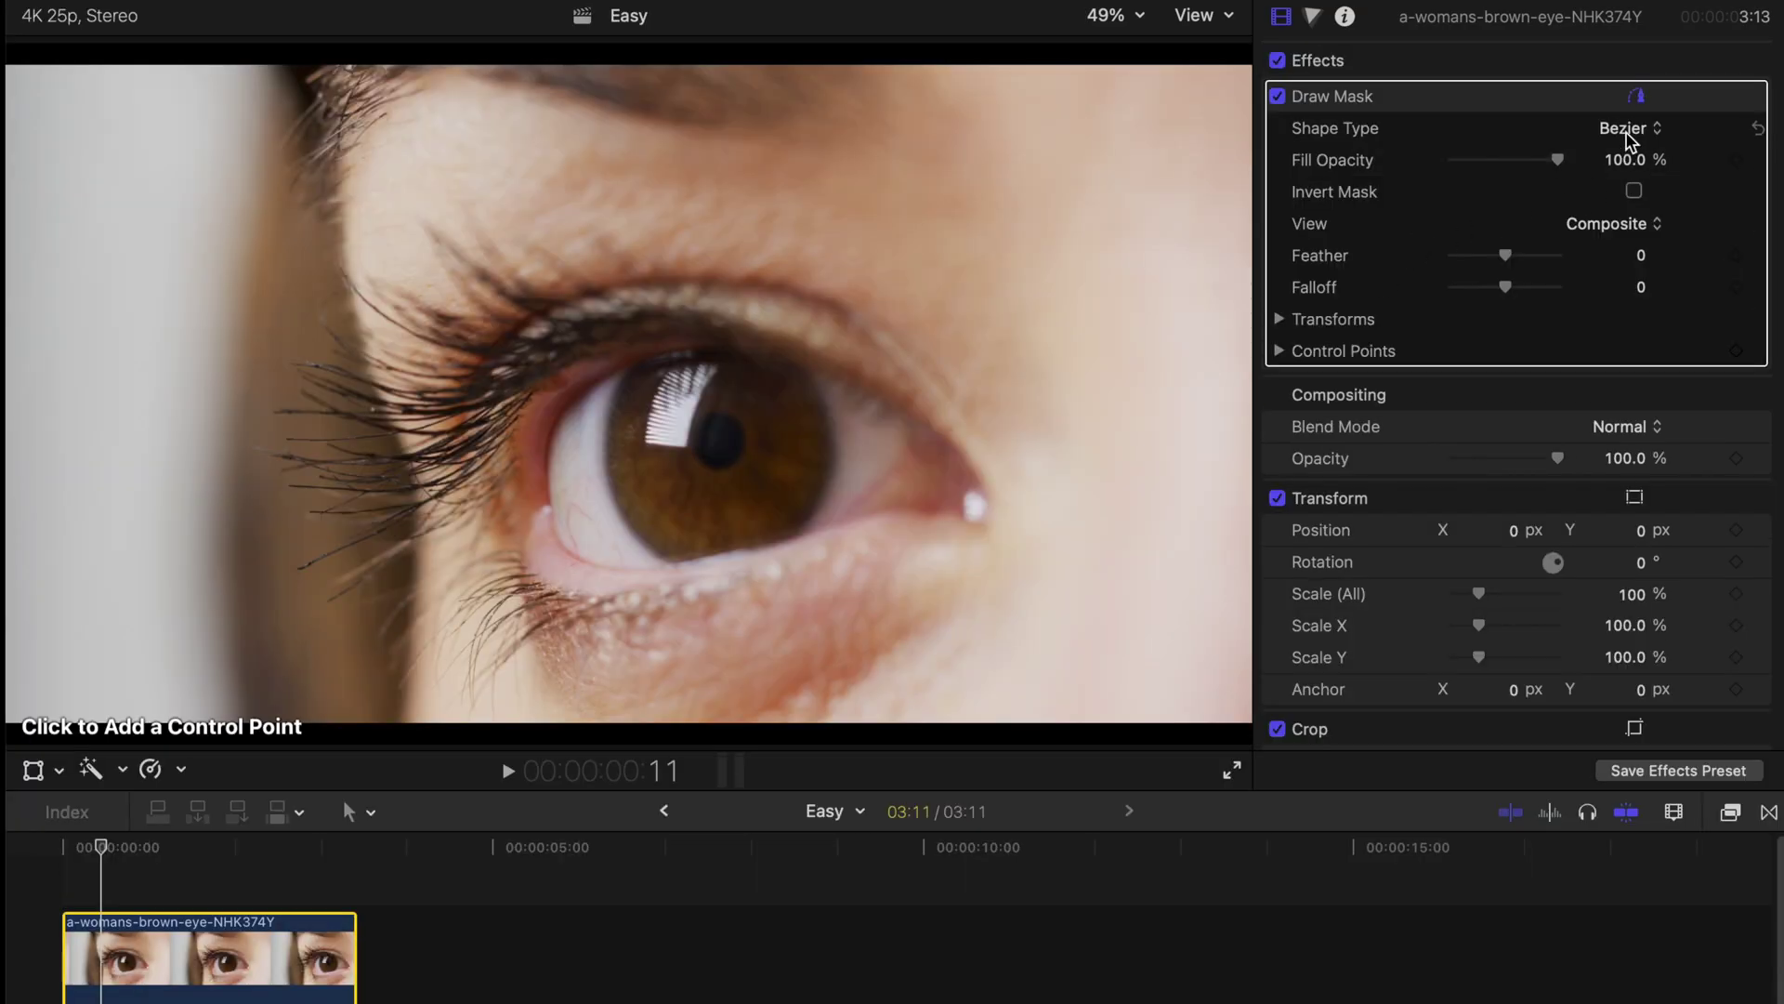
left_click(1628, 130)
left_click(1625, 154)
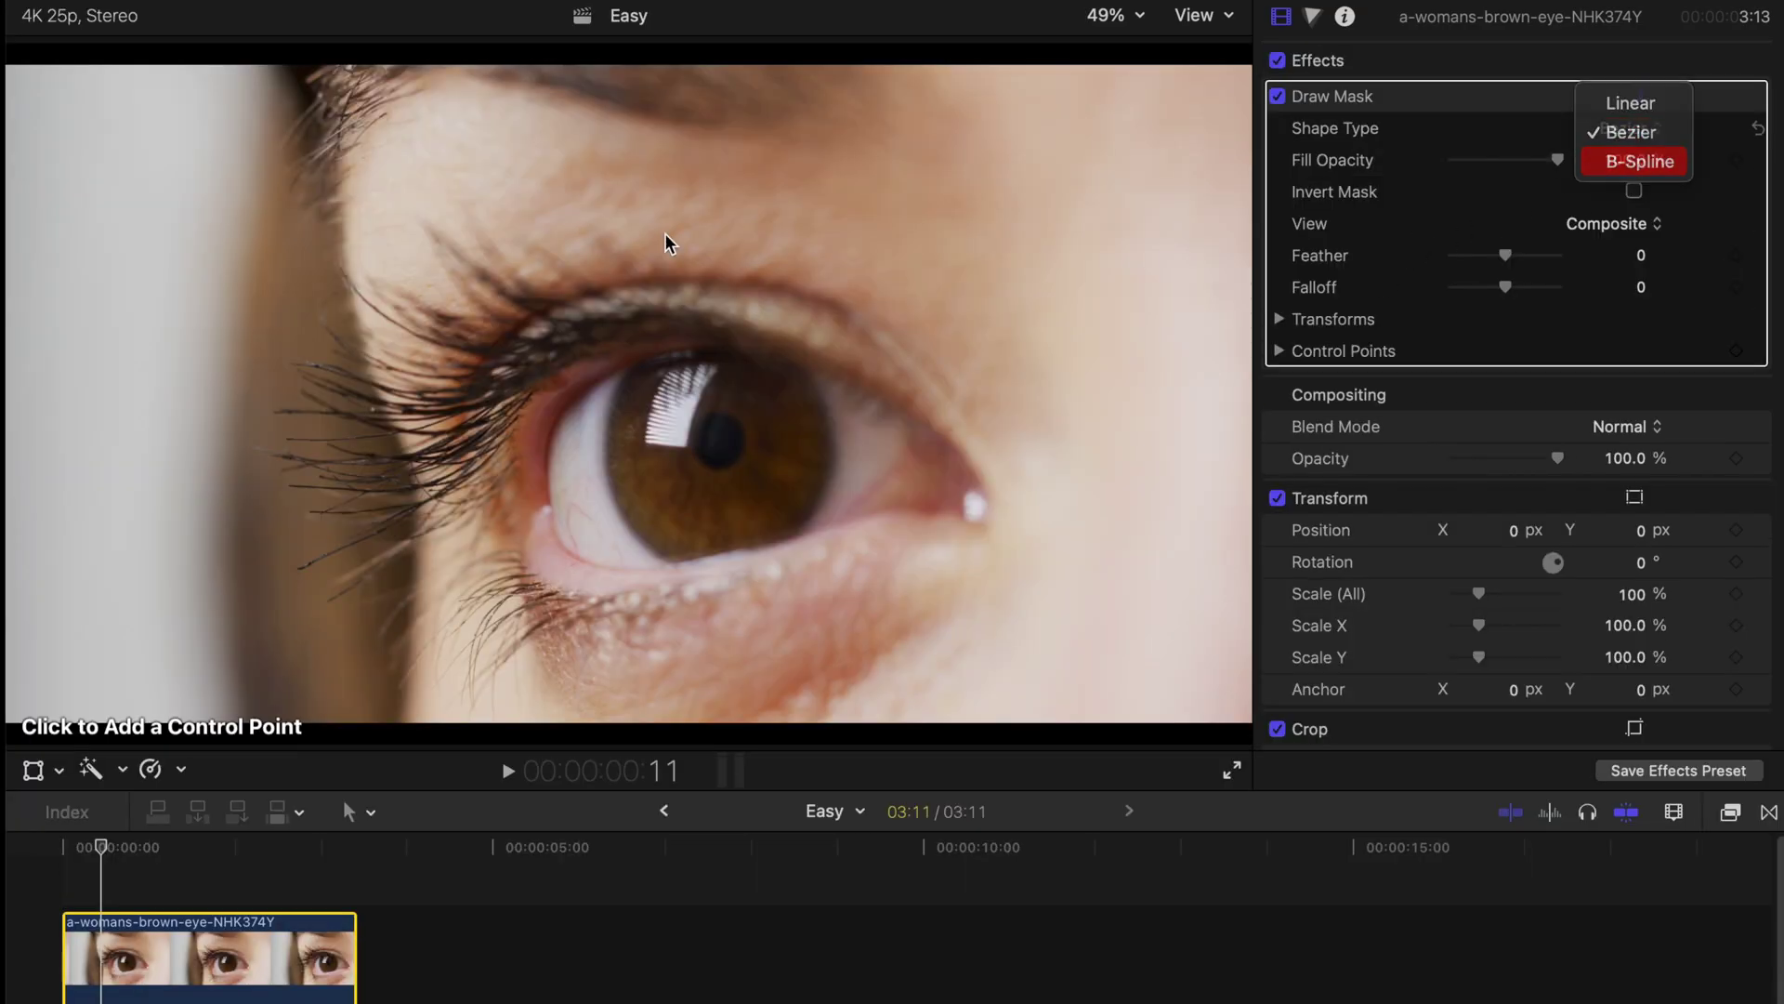
Step: Draw a closed mask outline around the iris with closely spaced control points and correct a lower-left point to follow the edge
left_click(658, 549)
left_click(637, 522)
left_click(618, 474)
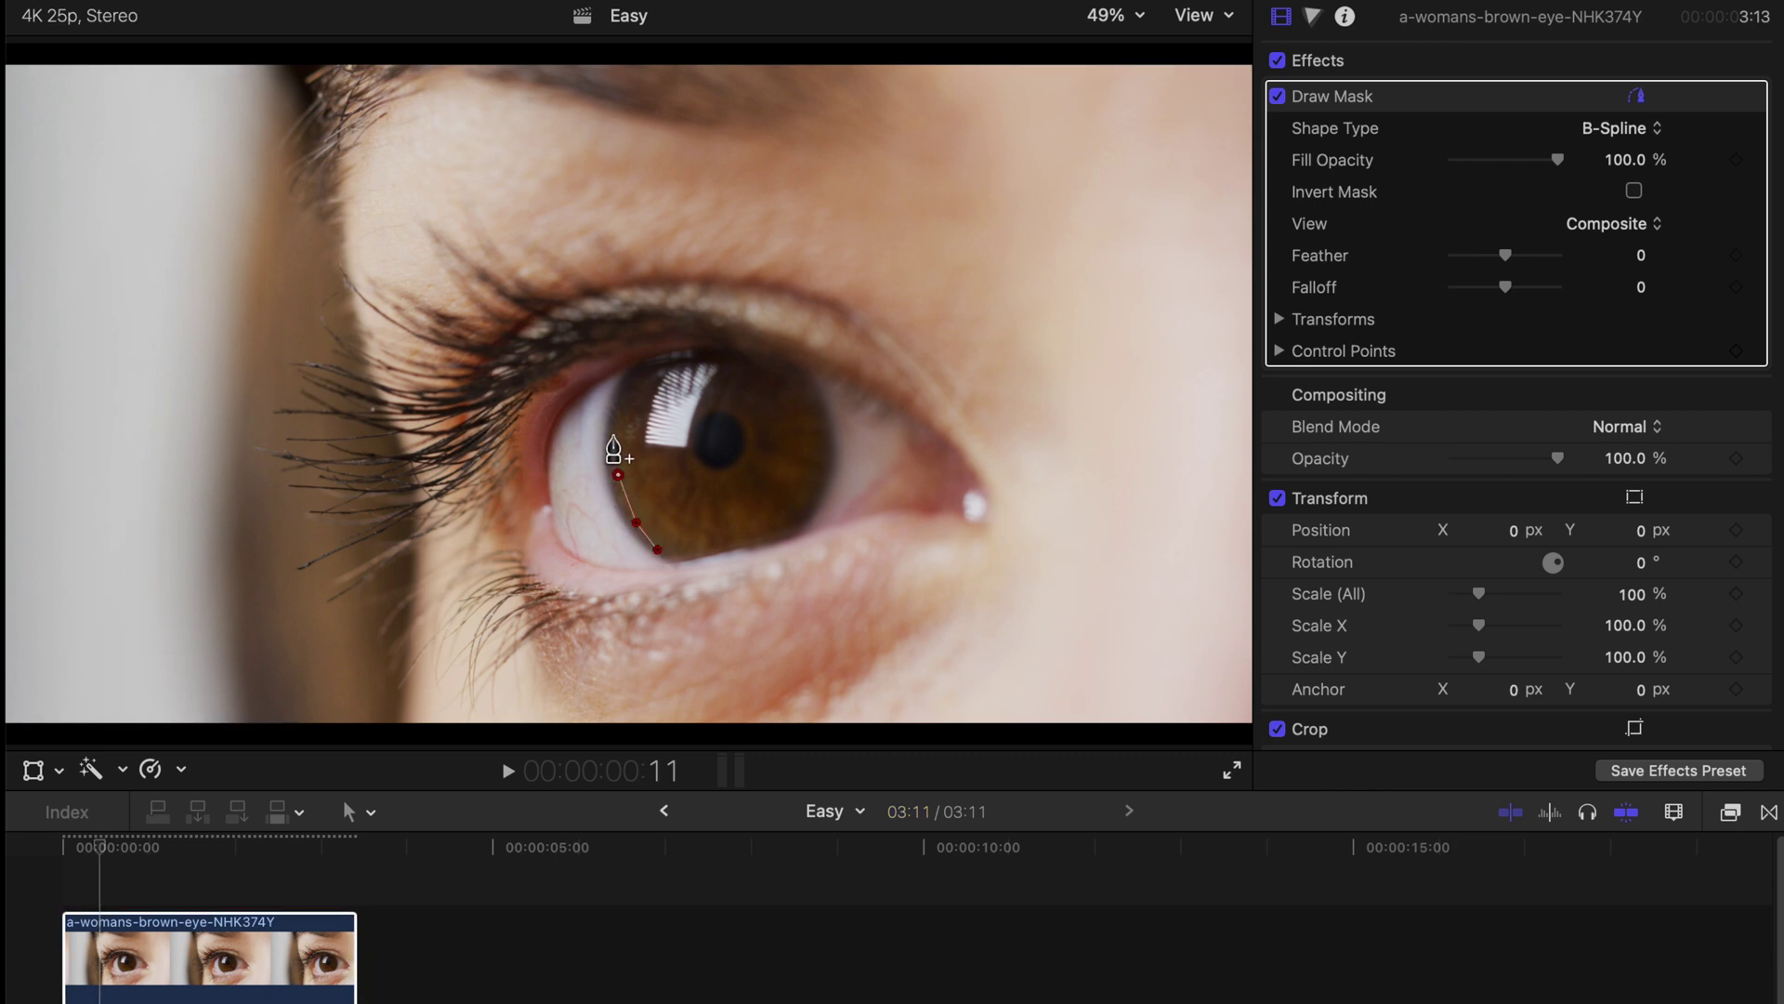
left_click(622, 396)
left_click(646, 372)
left_click(677, 367)
left_click(715, 365)
left_click(754, 365)
left_click(788, 371)
left_click(806, 392)
left_click(819, 417)
left_click(828, 449)
left_click(826, 474)
left_click(812, 502)
left_click(799, 526)
left_click(764, 537)
left_click(719, 544)
left_click(690, 554)
left_click(657, 549)
left_click_drag(618, 474, 629, 513)
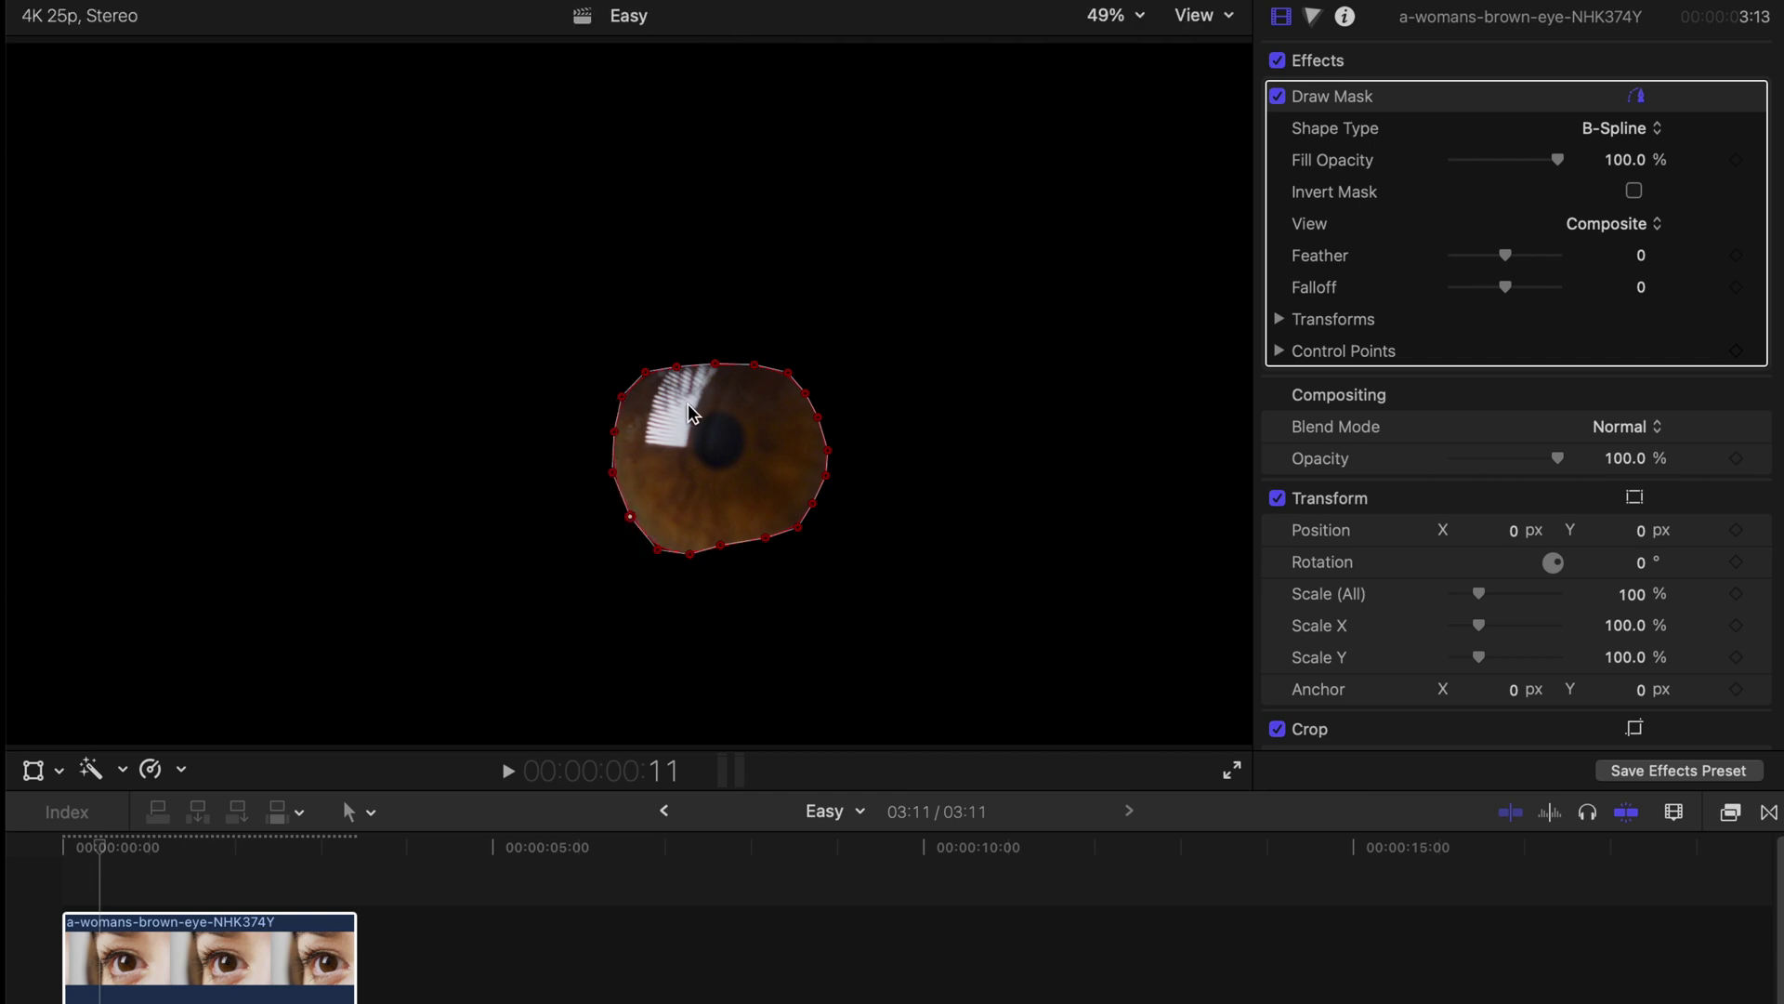
Step: Invert the mask, fit its upper control points to the iris edge and set Feather to 45
left_click(1635, 191)
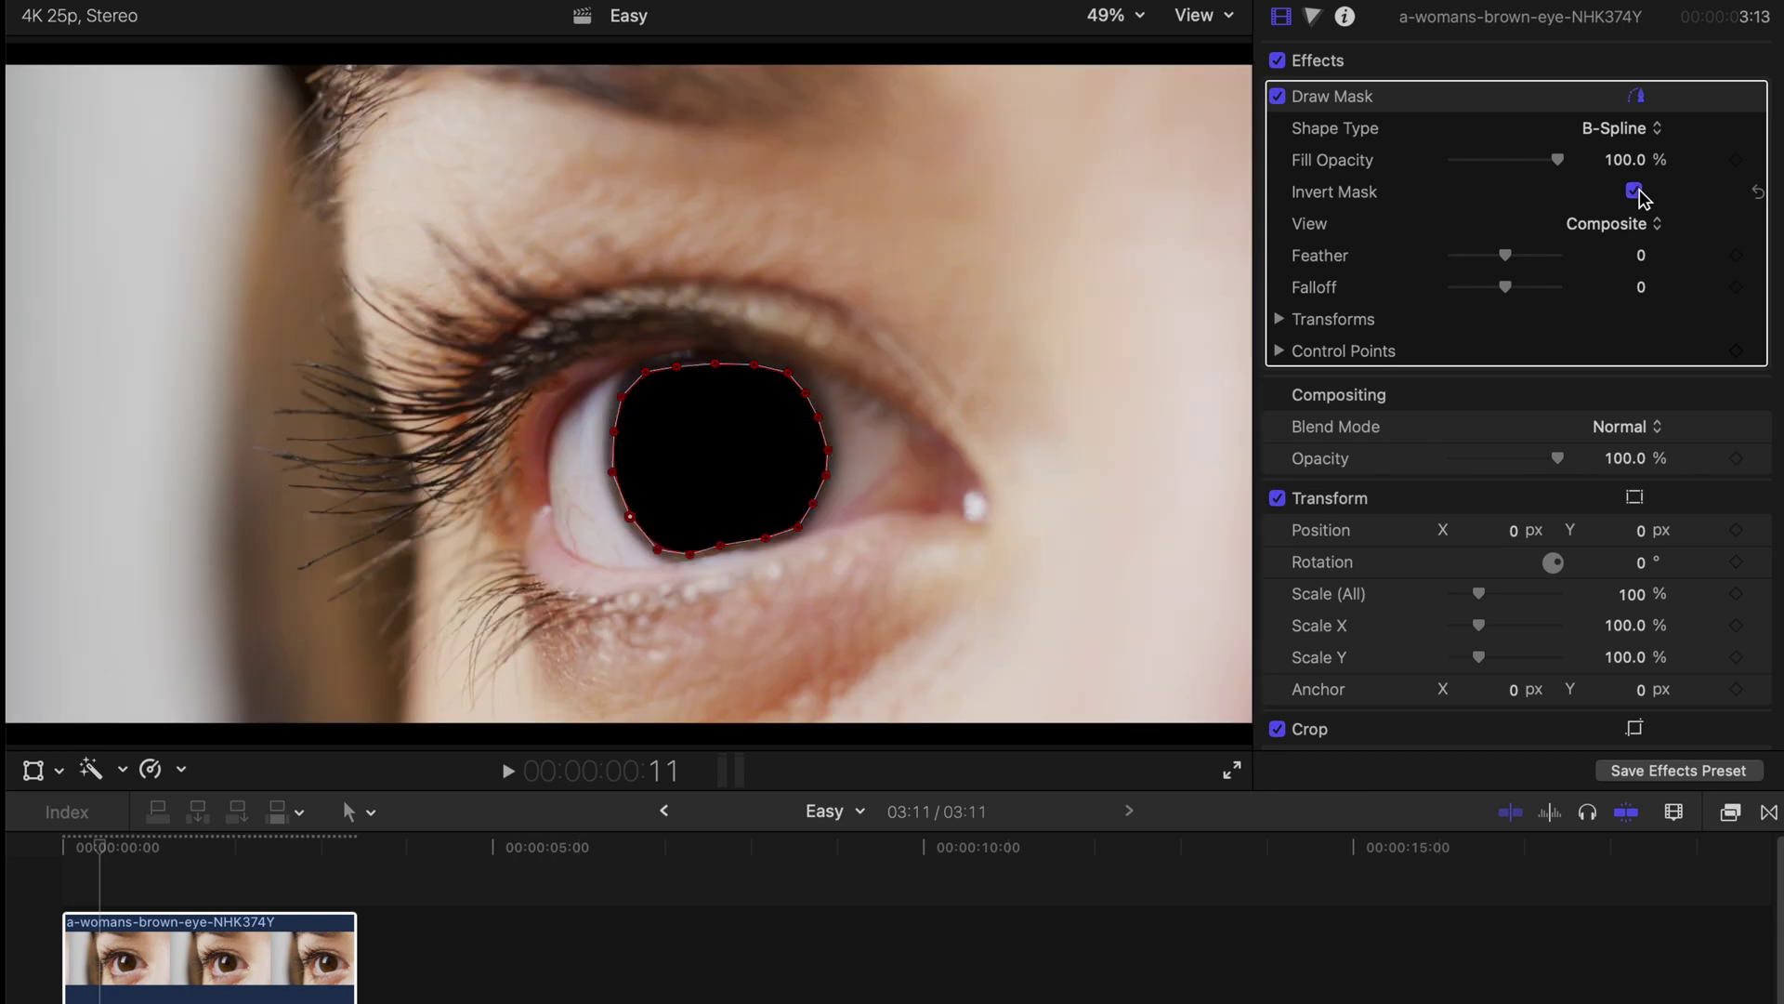
left_click_drag(644, 374, 676, 359)
left_click_drag(715, 363, 793, 373)
left_click(720, 543)
left_click_drag(1506, 255, 1529, 252)
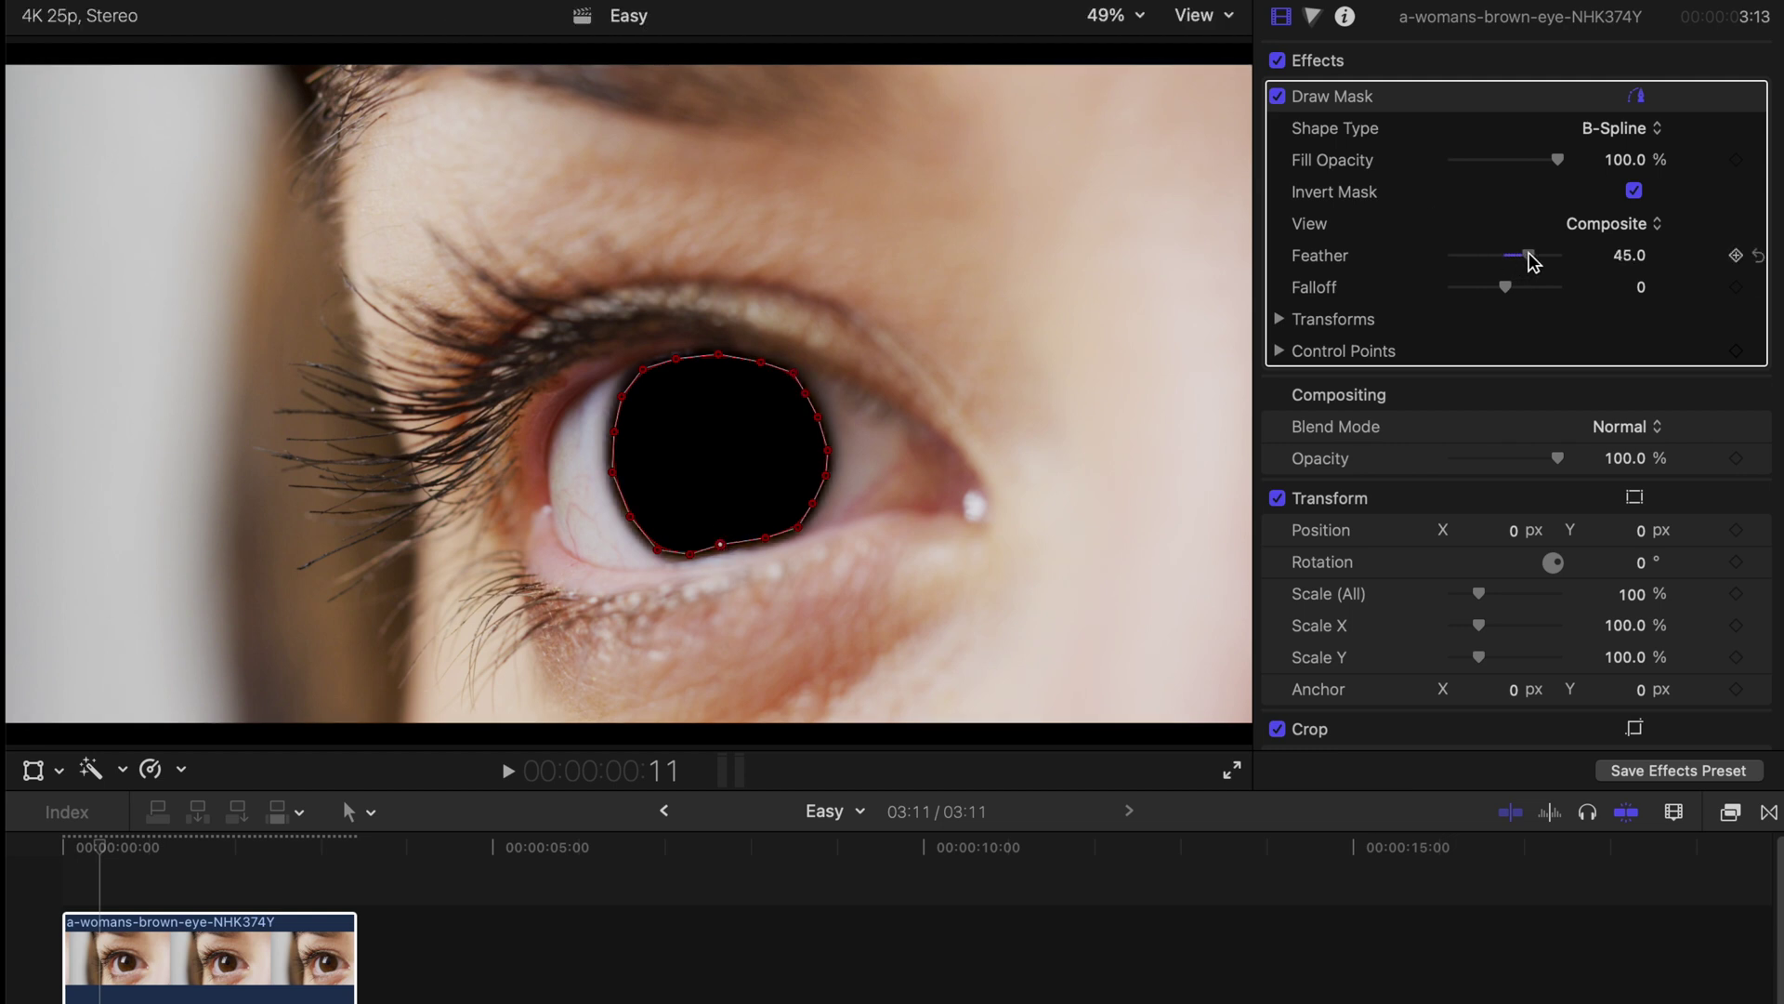
Step: Place the aerial yellow-foliage clip beneath the eye clip and scale the eye clip to 109% to fill the frame
left_click_drag(101, 847, 79, 848)
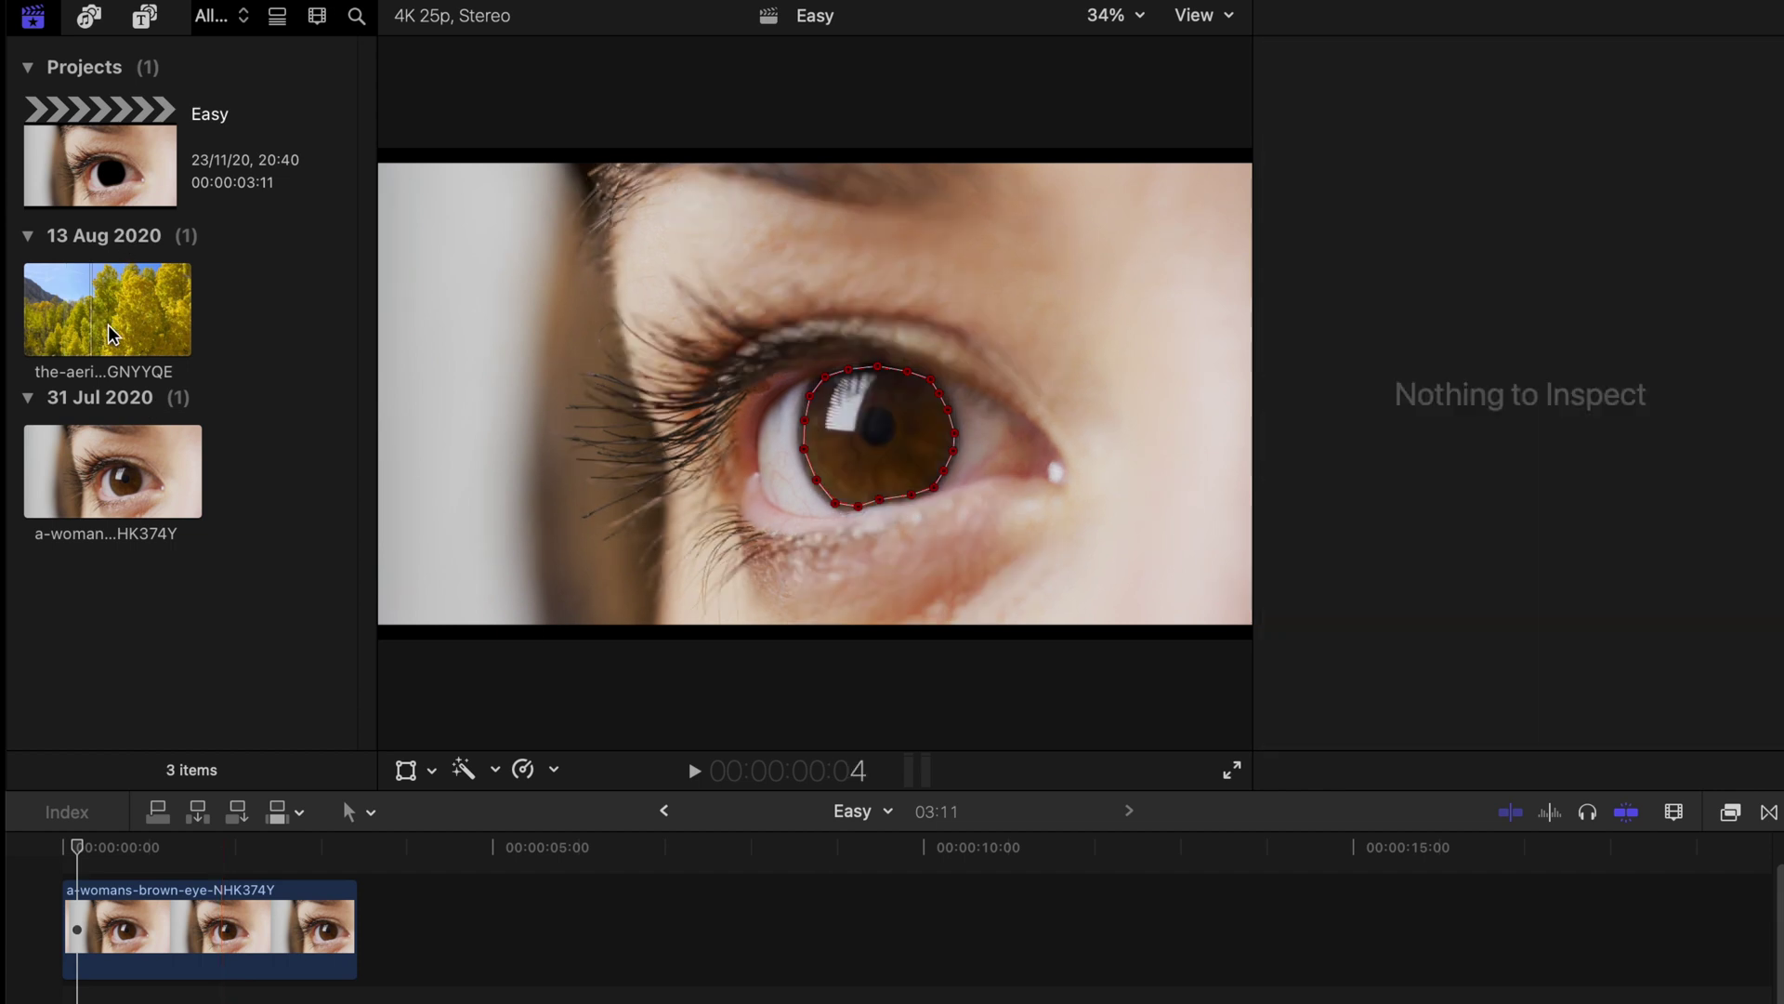
left_click(110, 333)
key("q")
left_click_drag(114, 1000, 91, 933)
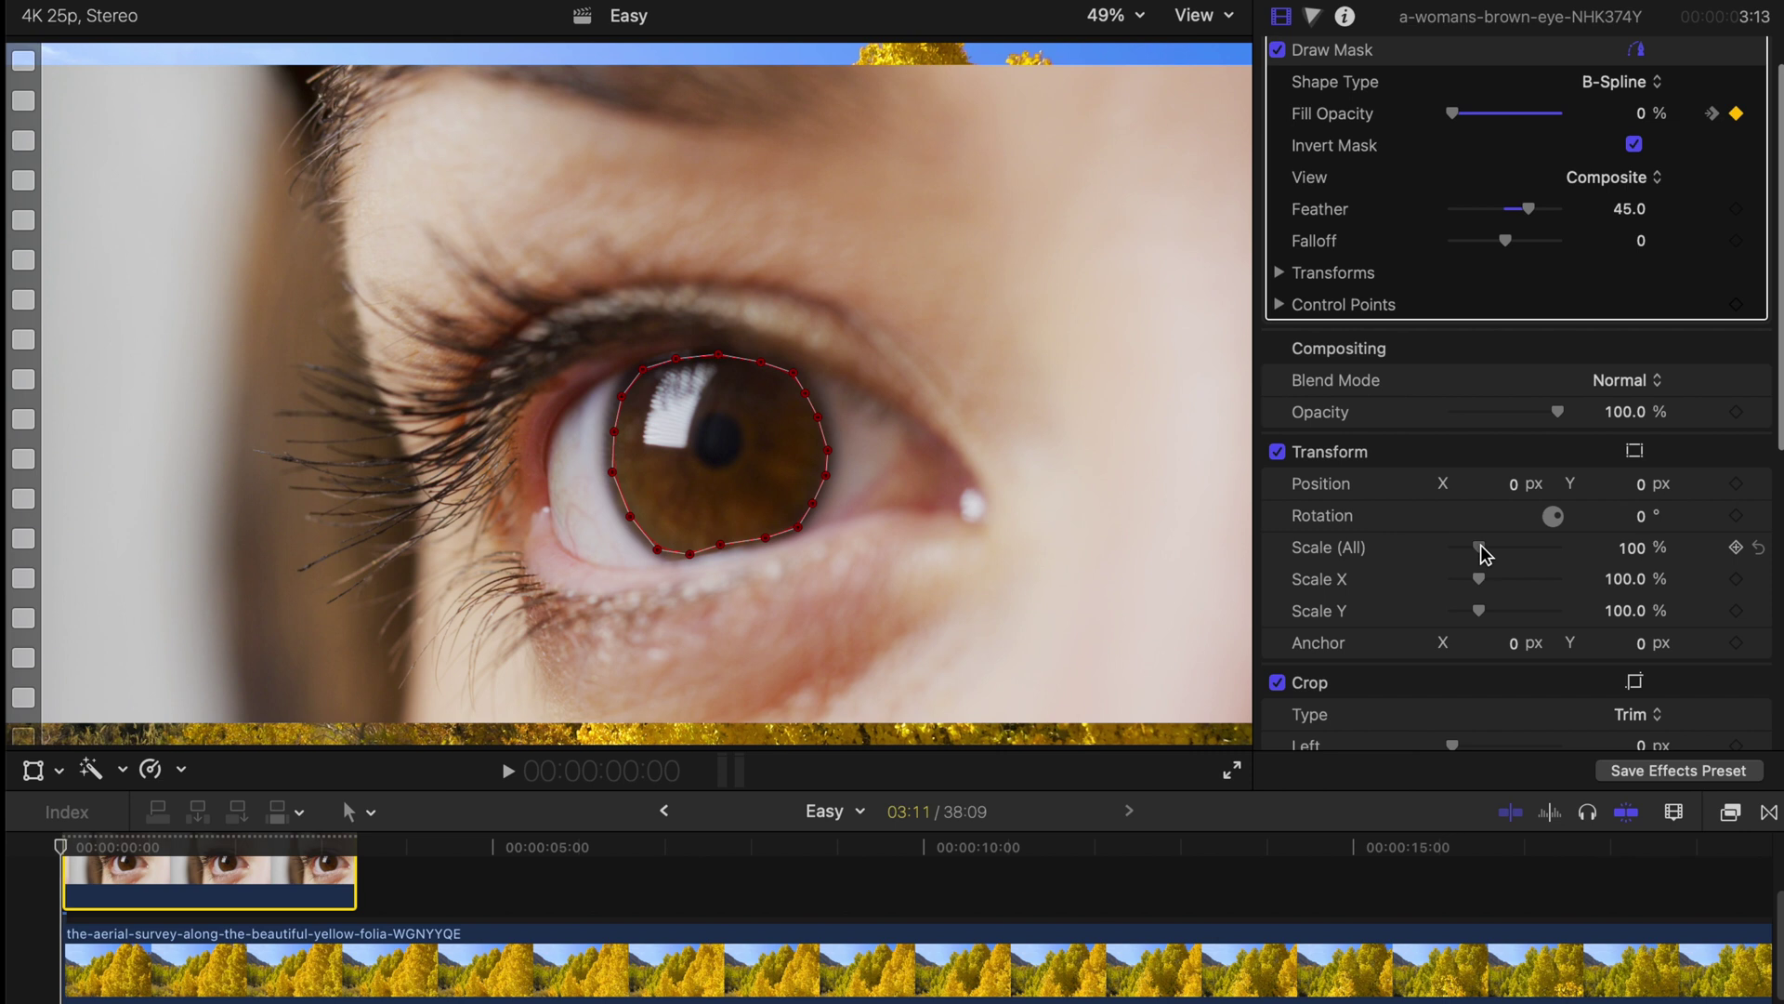
left_click_drag(1480, 557, 1483, 554)
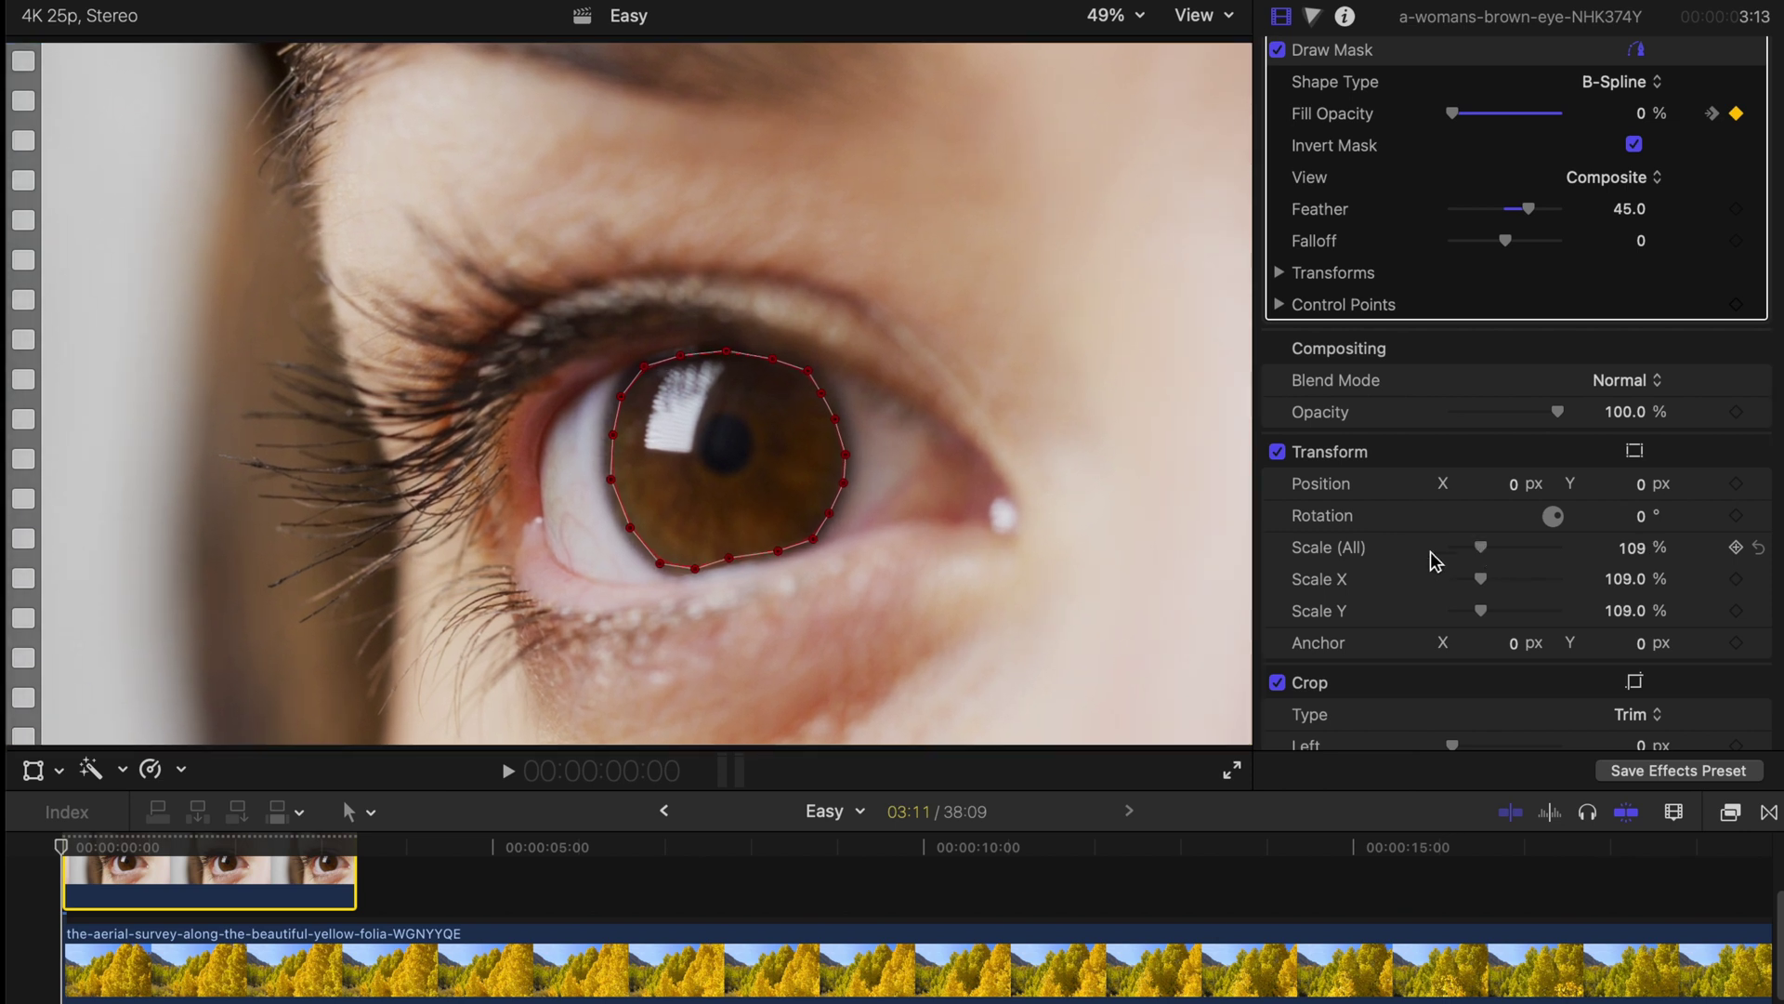
Step: Keyframe the Draw Mask's Fill Opacity from 0% at the start to 20.41% at 2:19
scroll(87, 883, "up", 3)
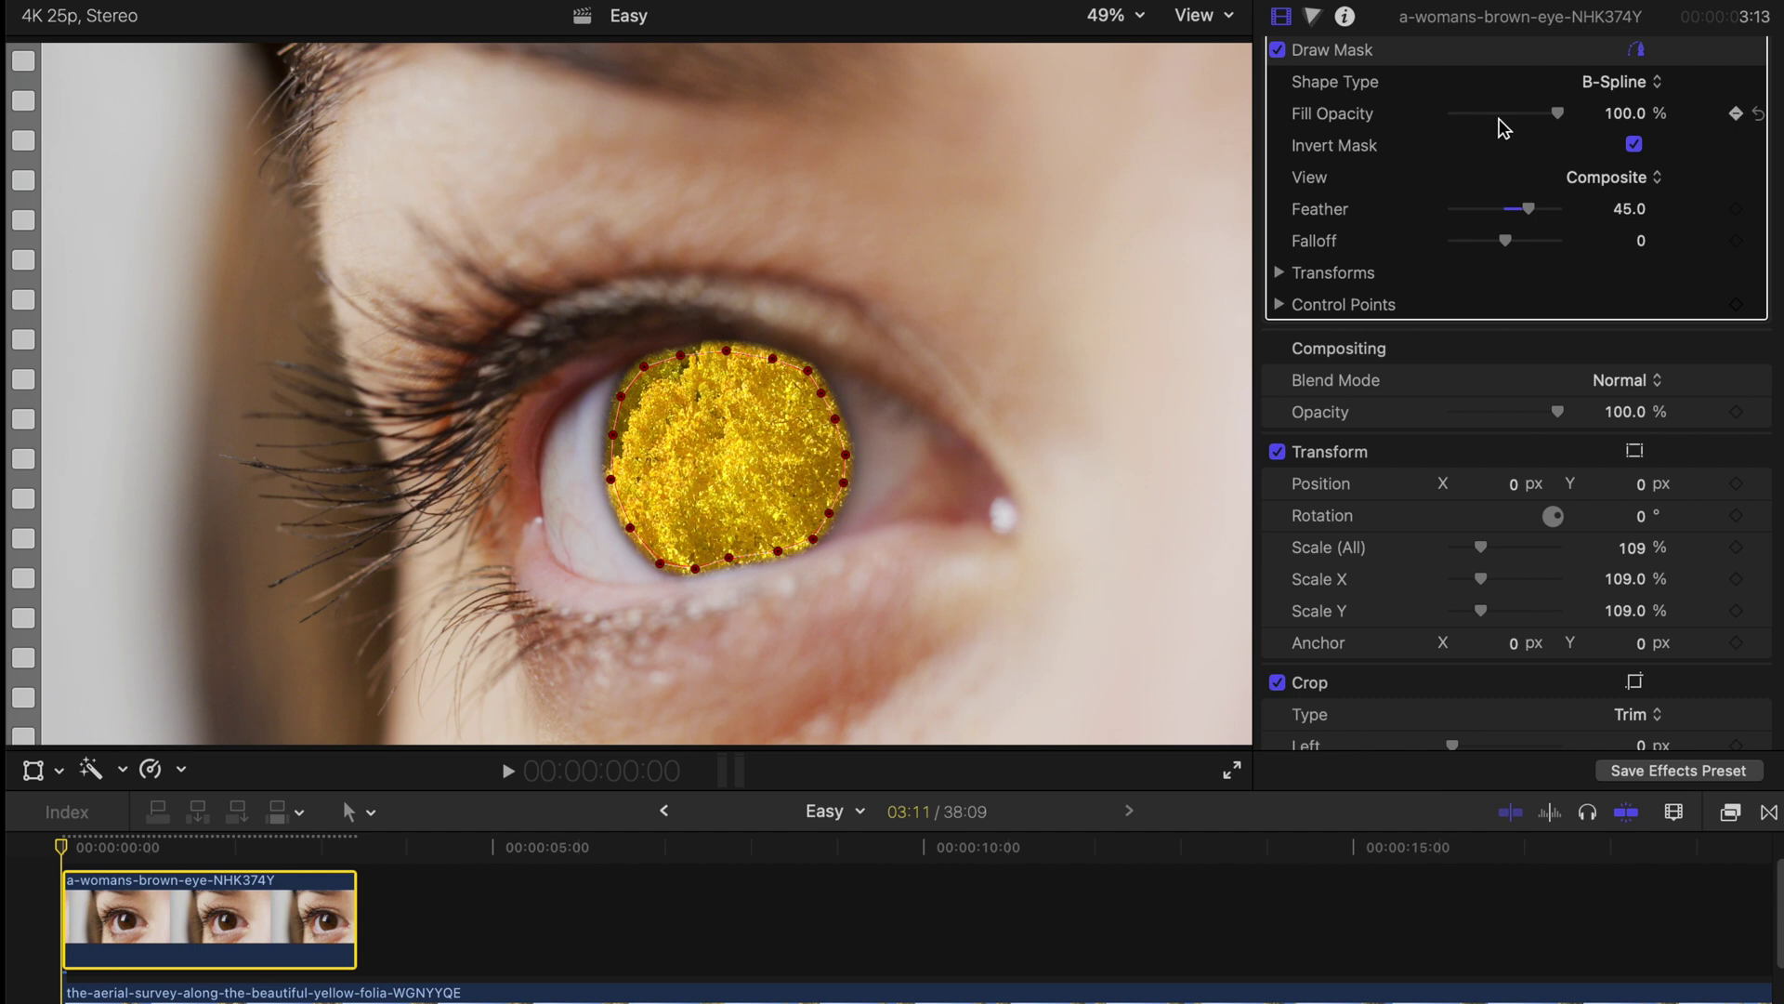
left_click_drag(1554, 113, 1404, 116)
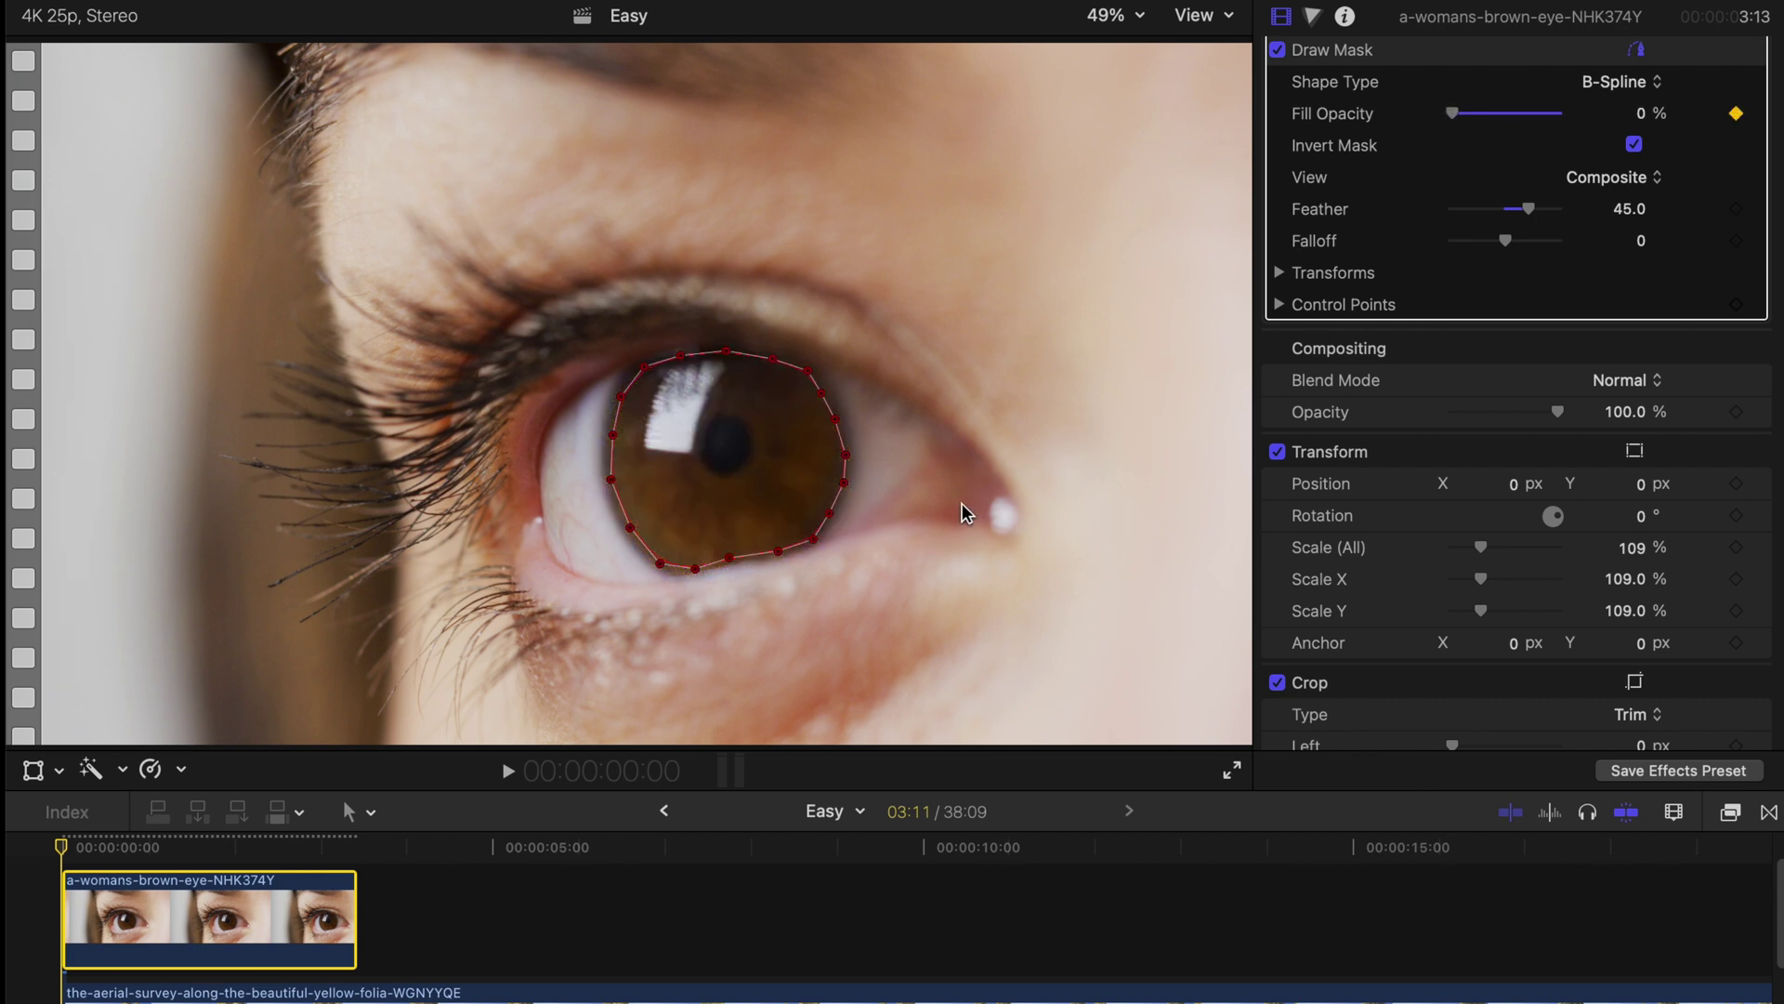
left_click_drag(62, 853, 306, 859)
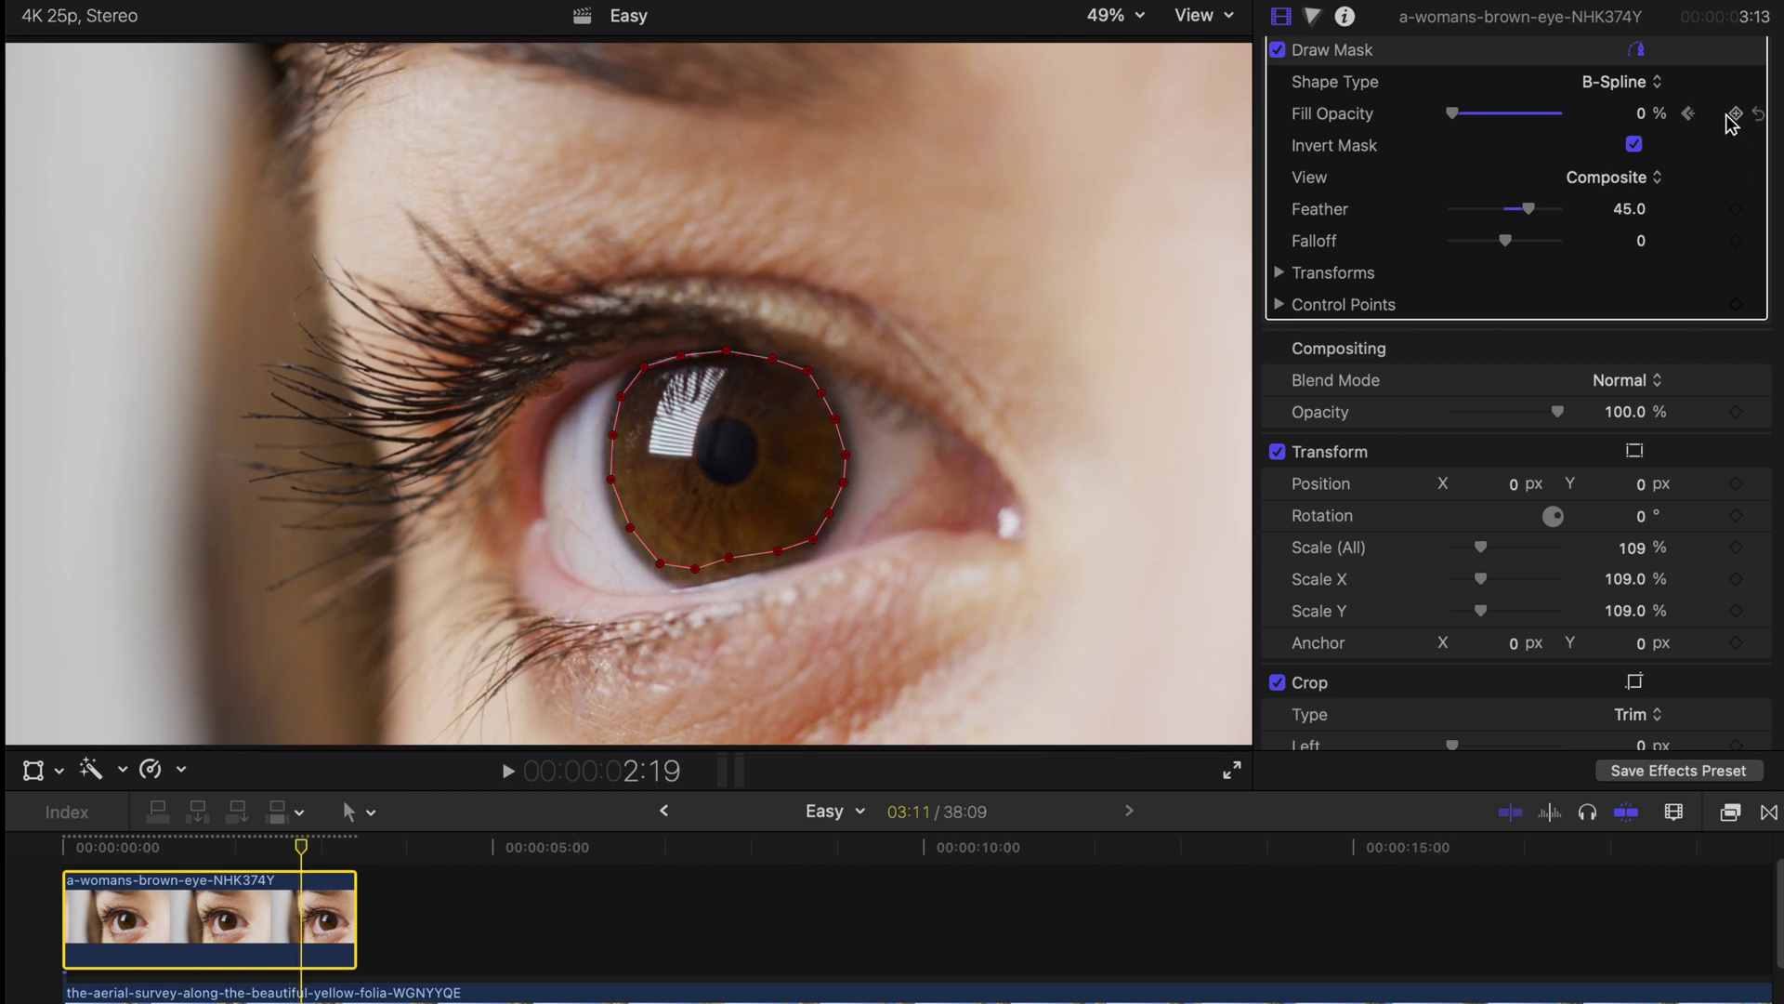
mouse_move(1452, 113)
left_mouse_down()
mouse_move(1539, 116)
mouse_move(1475, 116)
left_mouse_up()
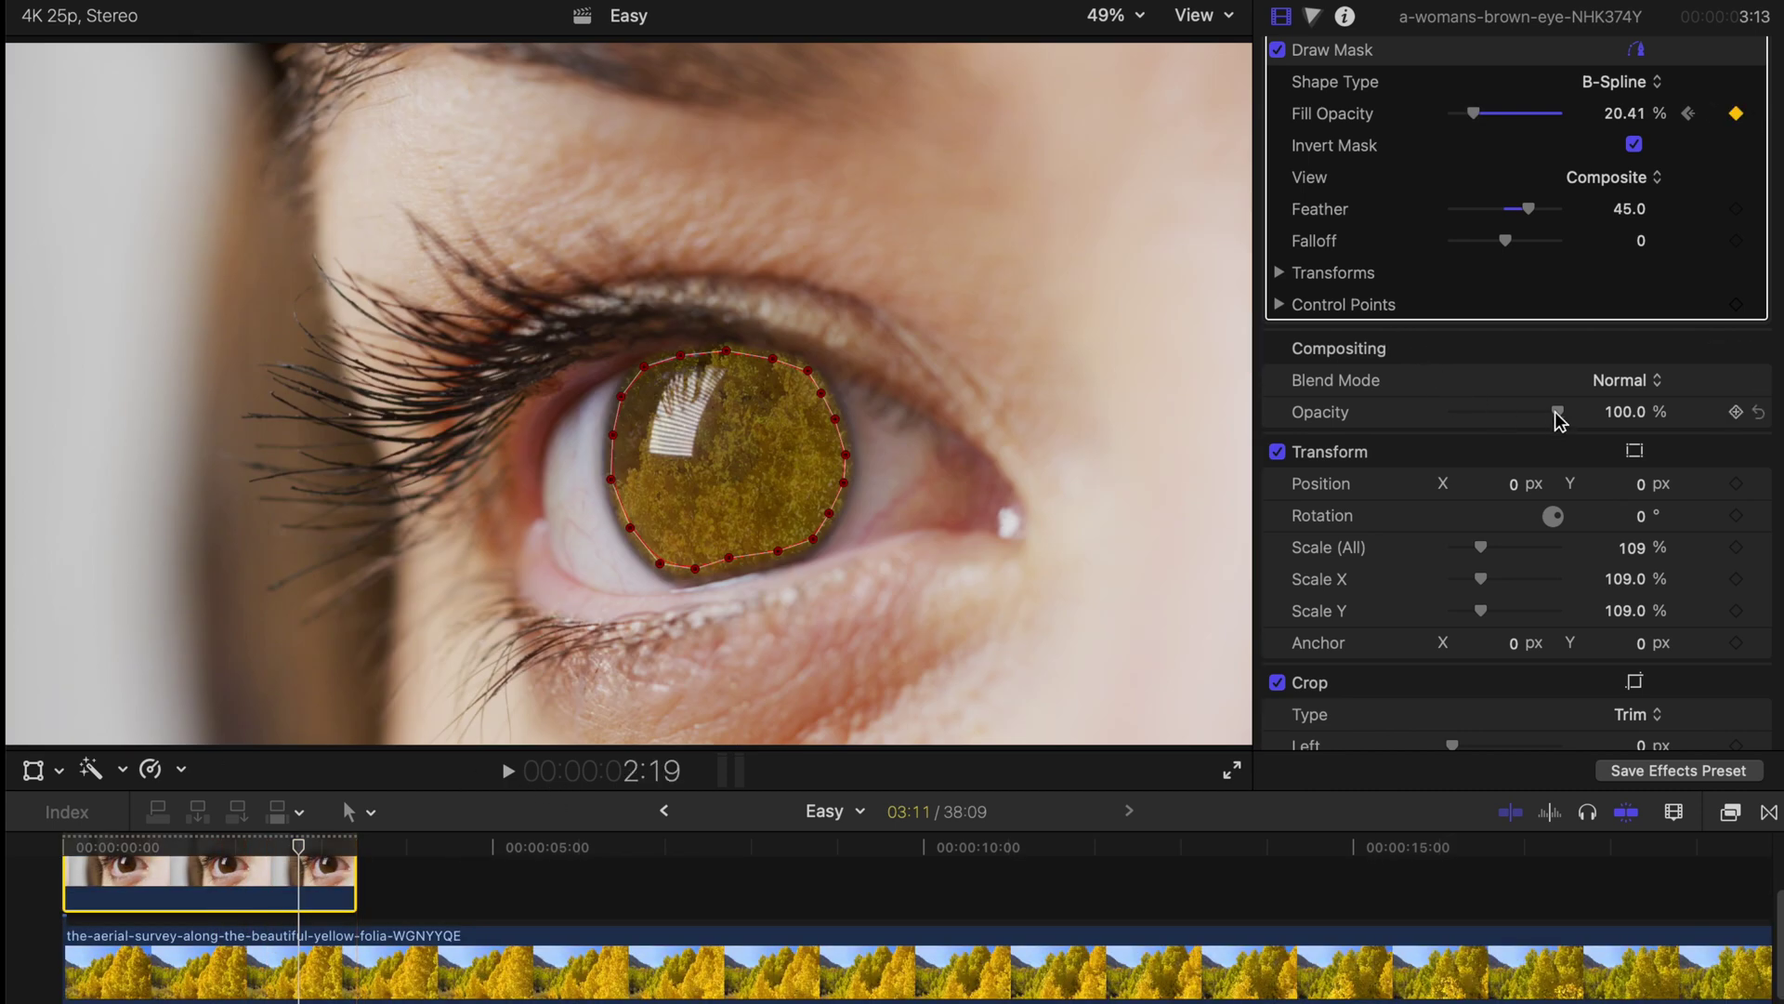
left_click_drag(1555, 414, 1674, 387)
Step: Keyframe the aerial clip's opacity to rise in stages from 0% at the start towards the eye clip's end, and play back the fade
left_click(300, 975)
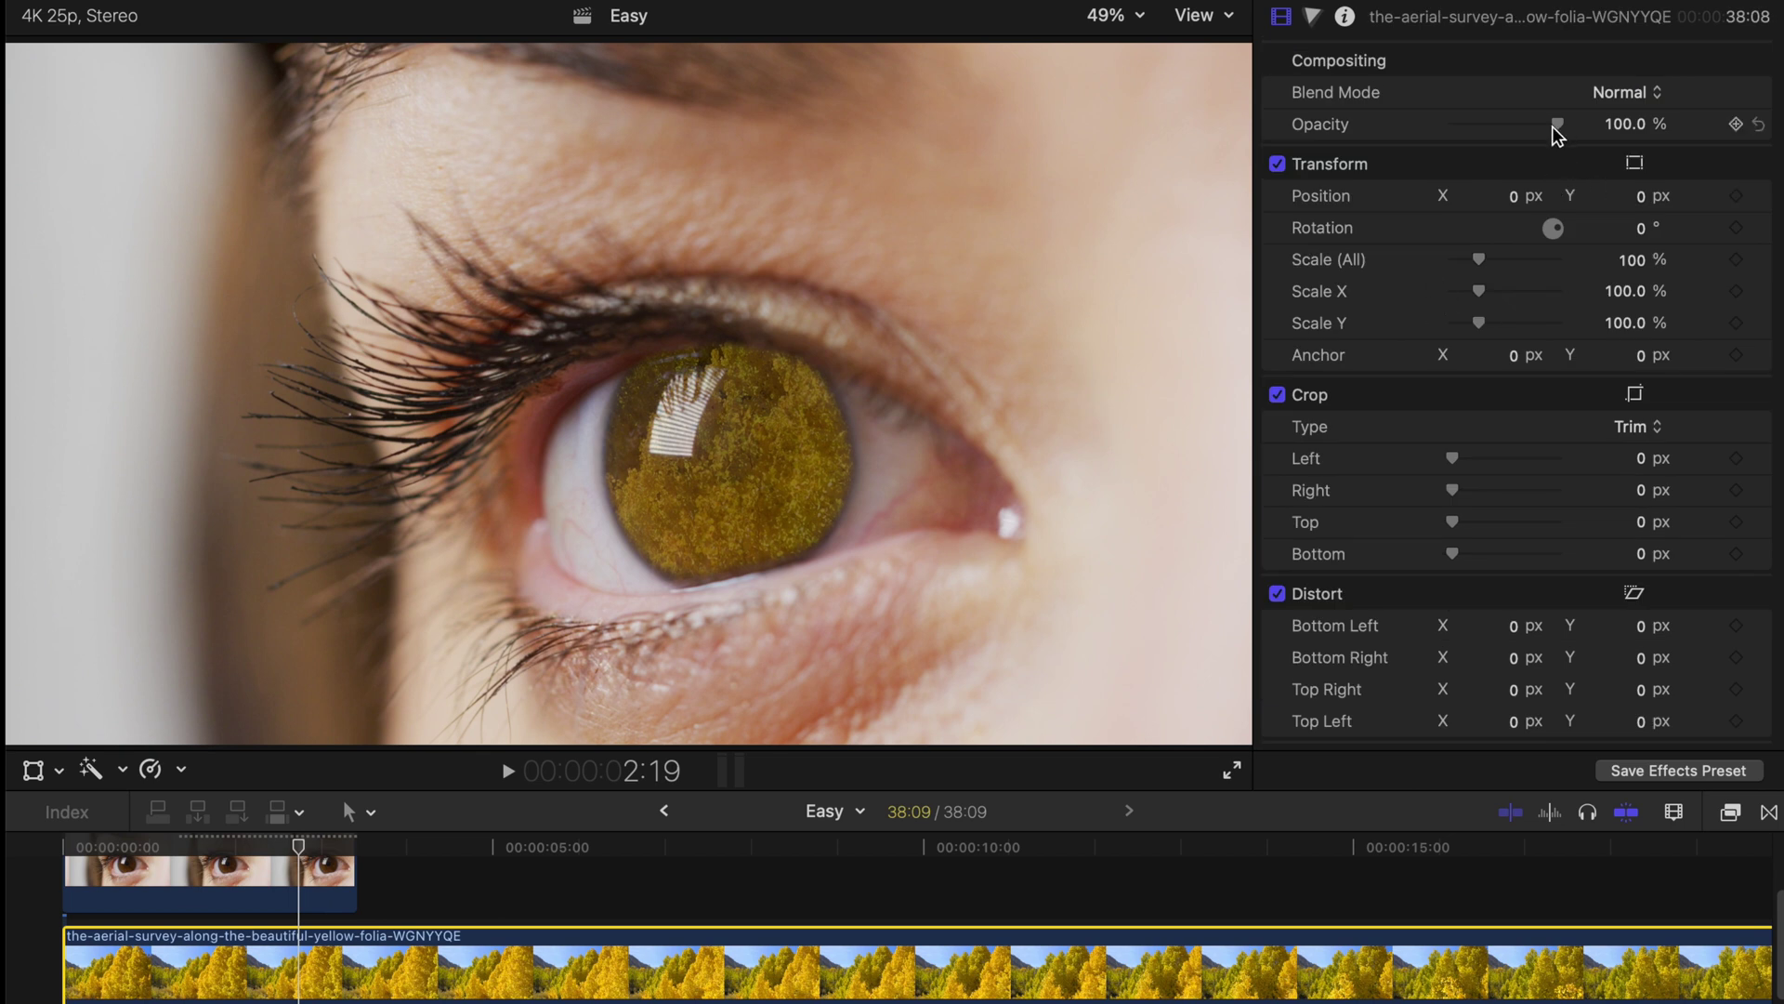
mouse_move(1558, 123)
left_mouse_down()
mouse_move(1498, 124)
mouse_move(1578, 116)
left_mouse_up()
key("Home")
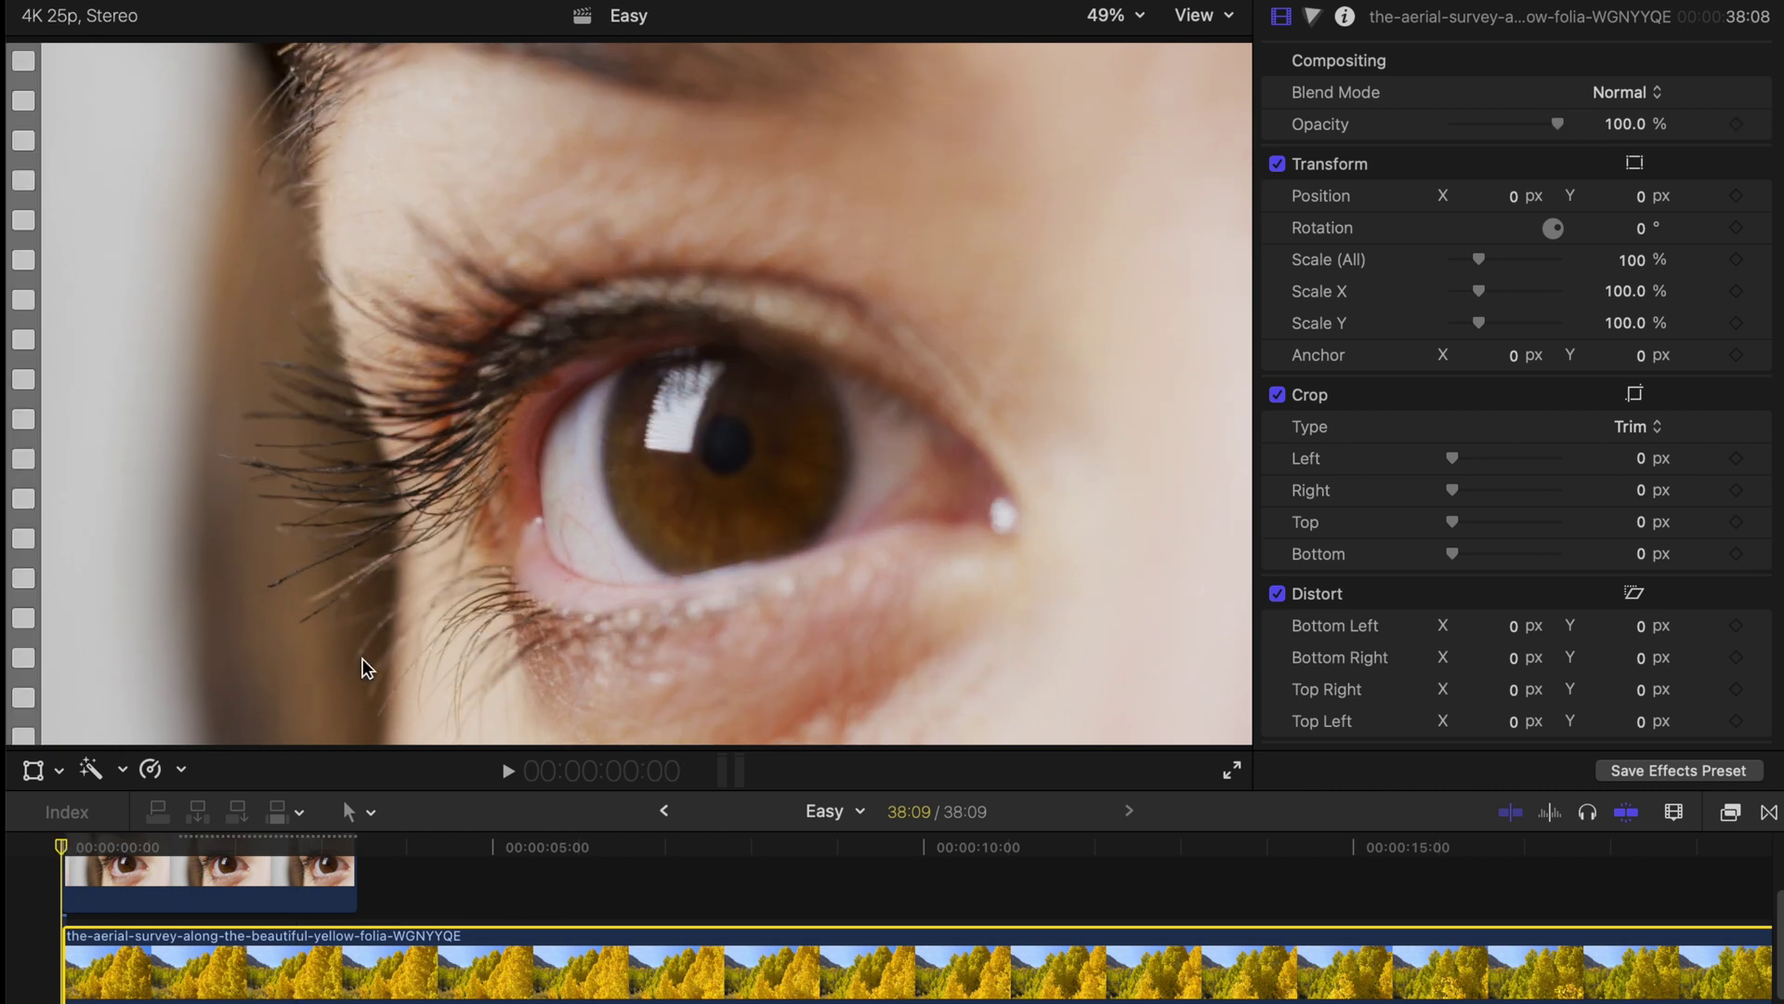
left_click_drag(1559, 121, 1450, 124)
left_click(260, 847)
left_click_drag(1471, 123, 1510, 133)
left_click(323, 847)
mouse_move(1513, 126)
left_mouse_down()
mouse_move(1580, 135)
mouse_move(1543, 124)
left_mouse_up()
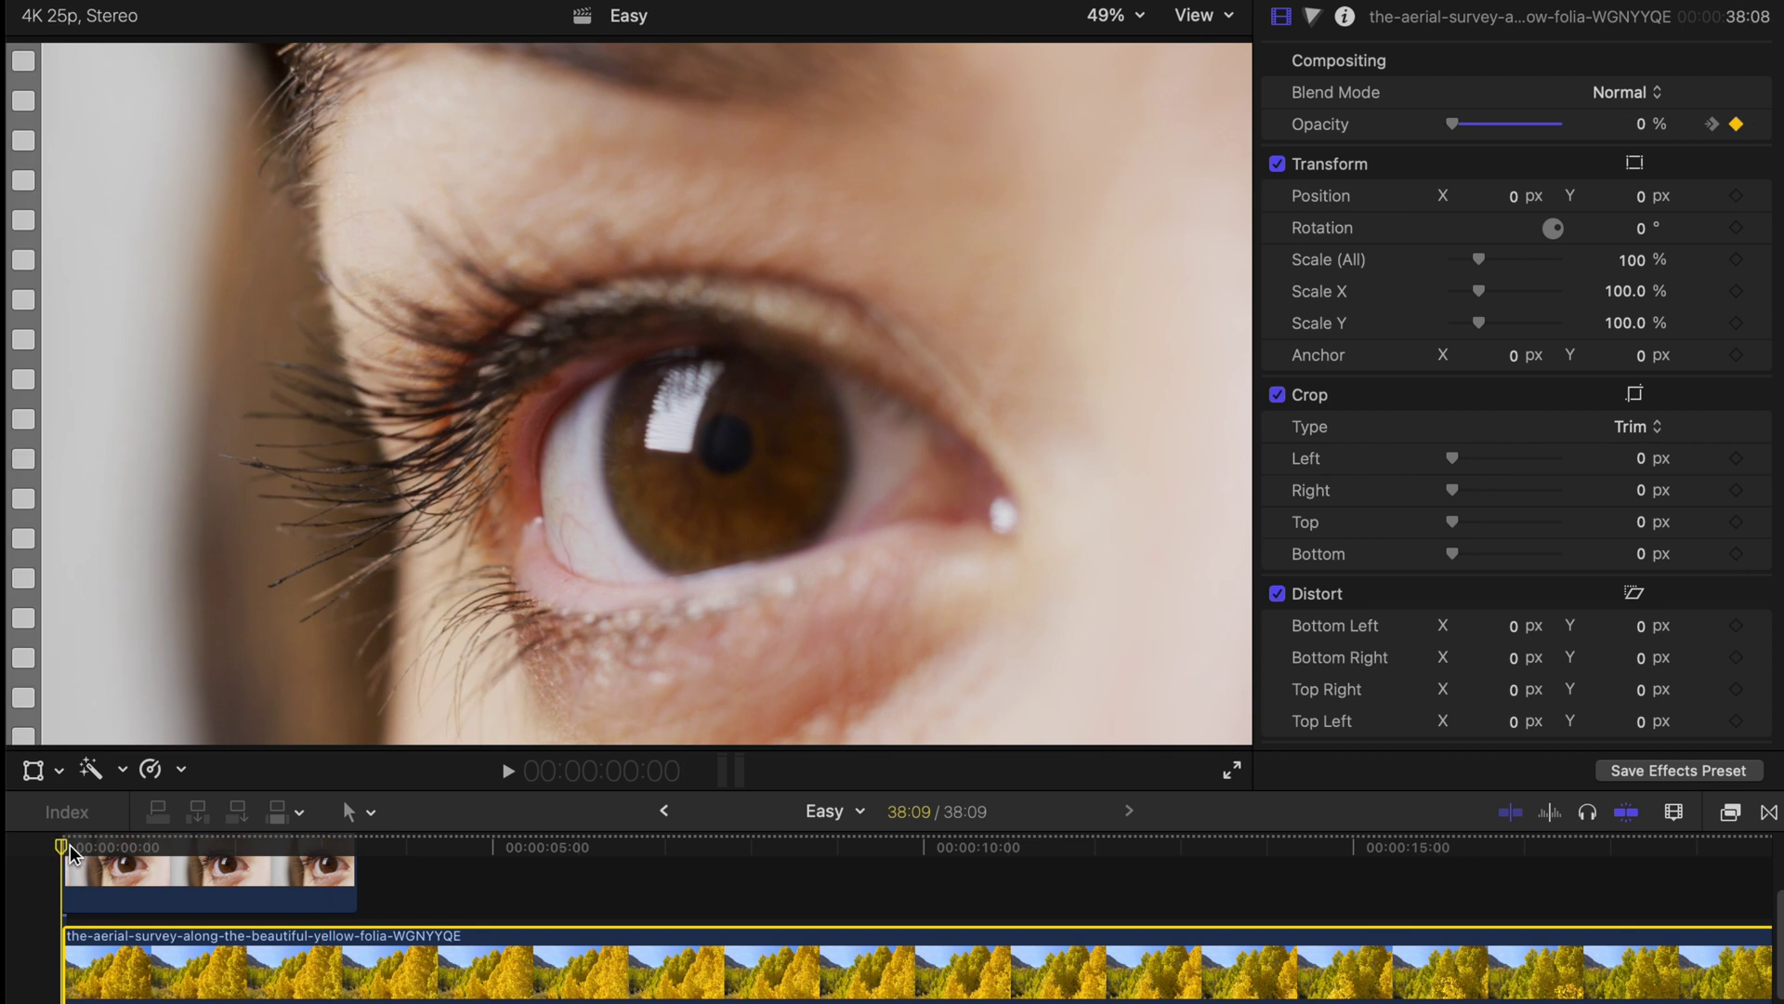
key("space")
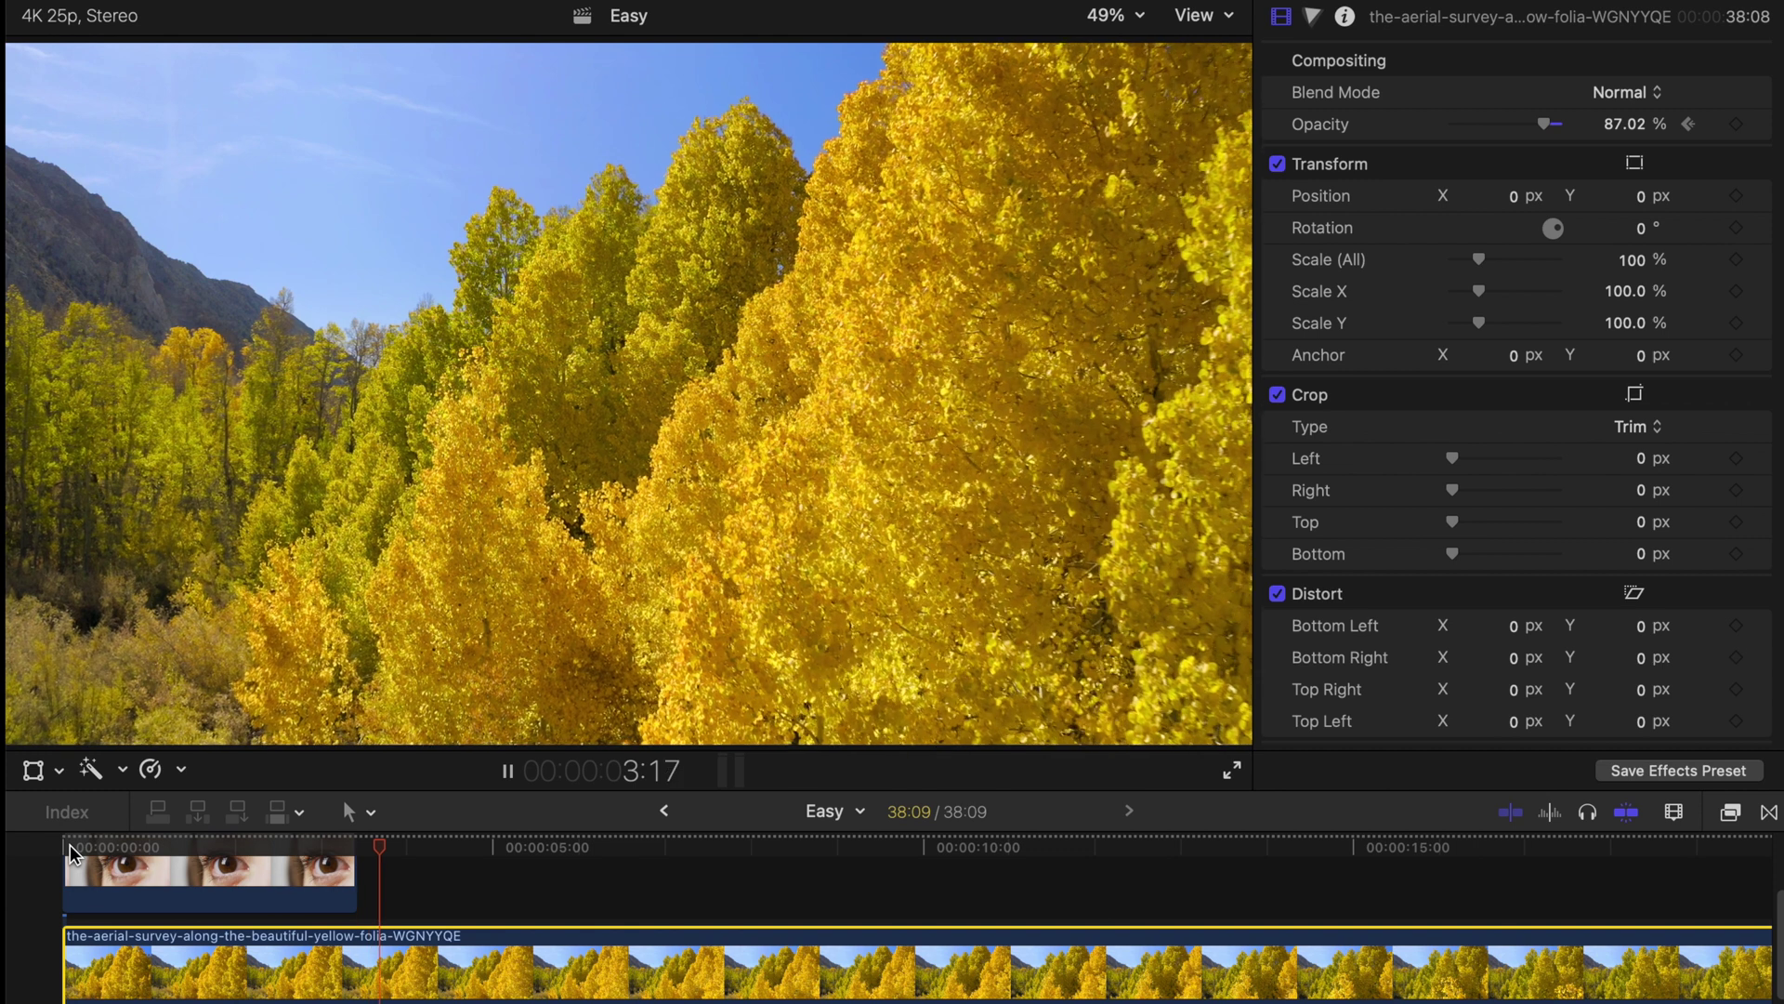
key("space")
left_click_drag(85, 844, 56, 844)
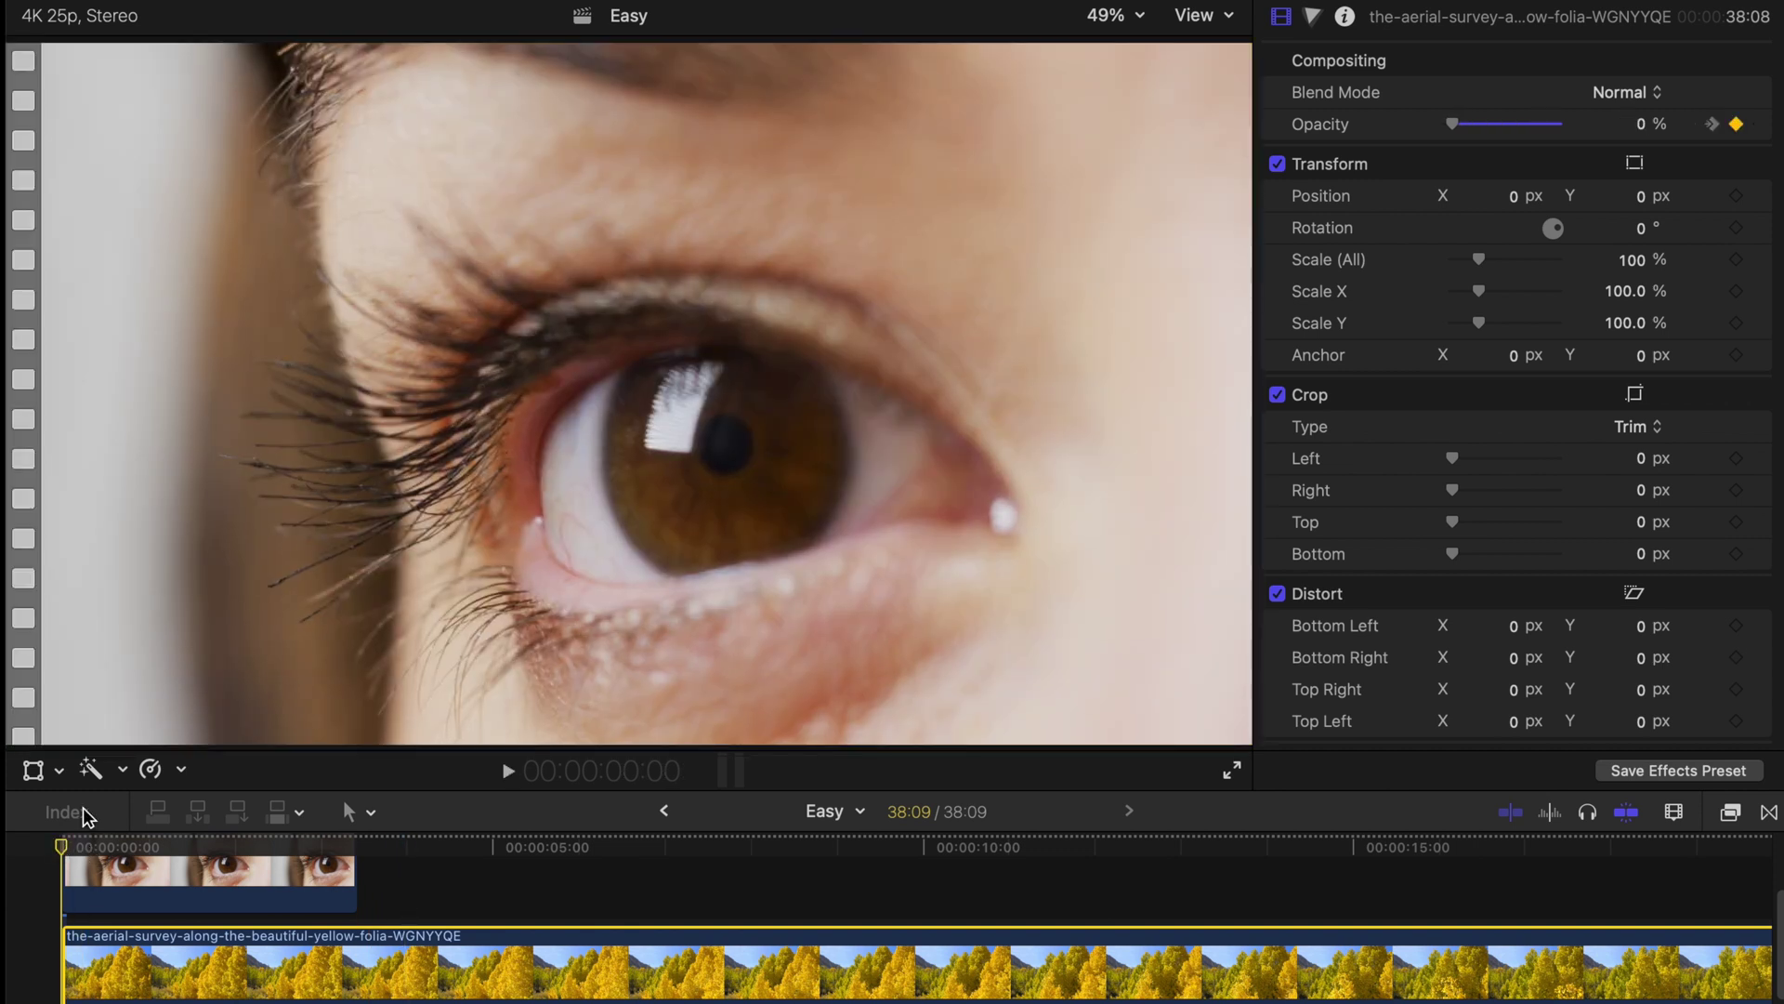
Step: Set the crop type to Ken Burns for the aerial clip and for the eye clip
left_click(55, 772)
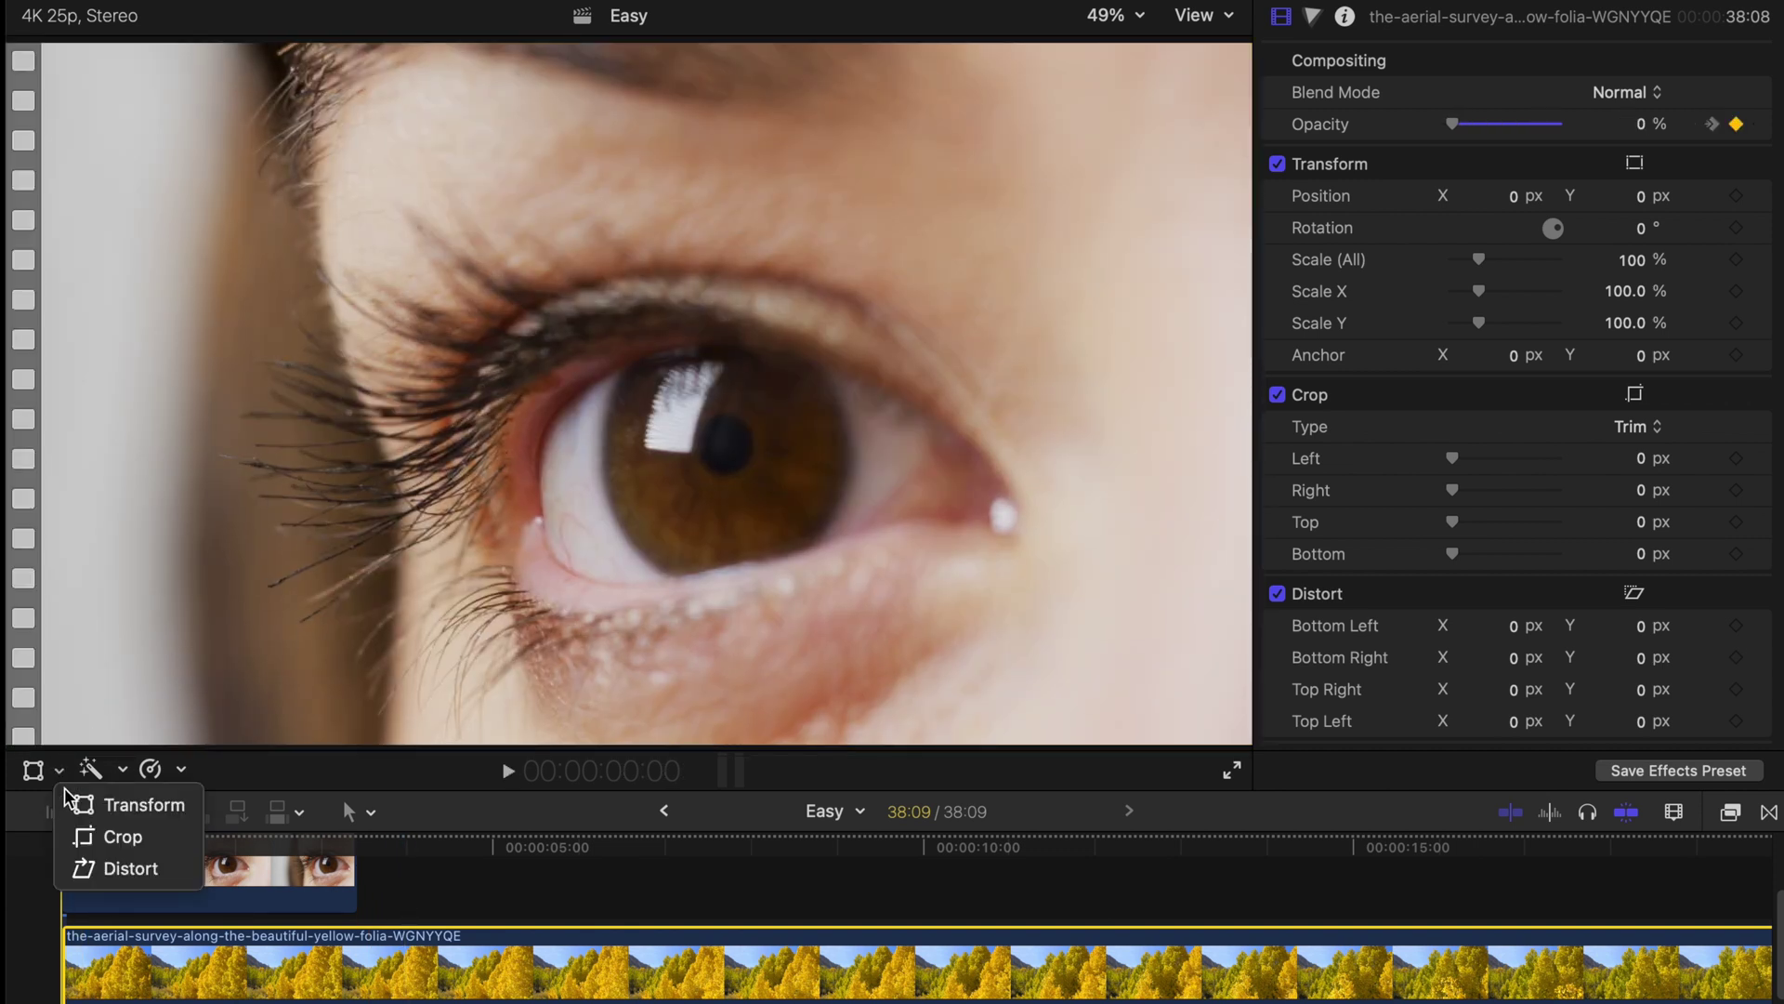
left_click(113, 836)
left_click(693, 716)
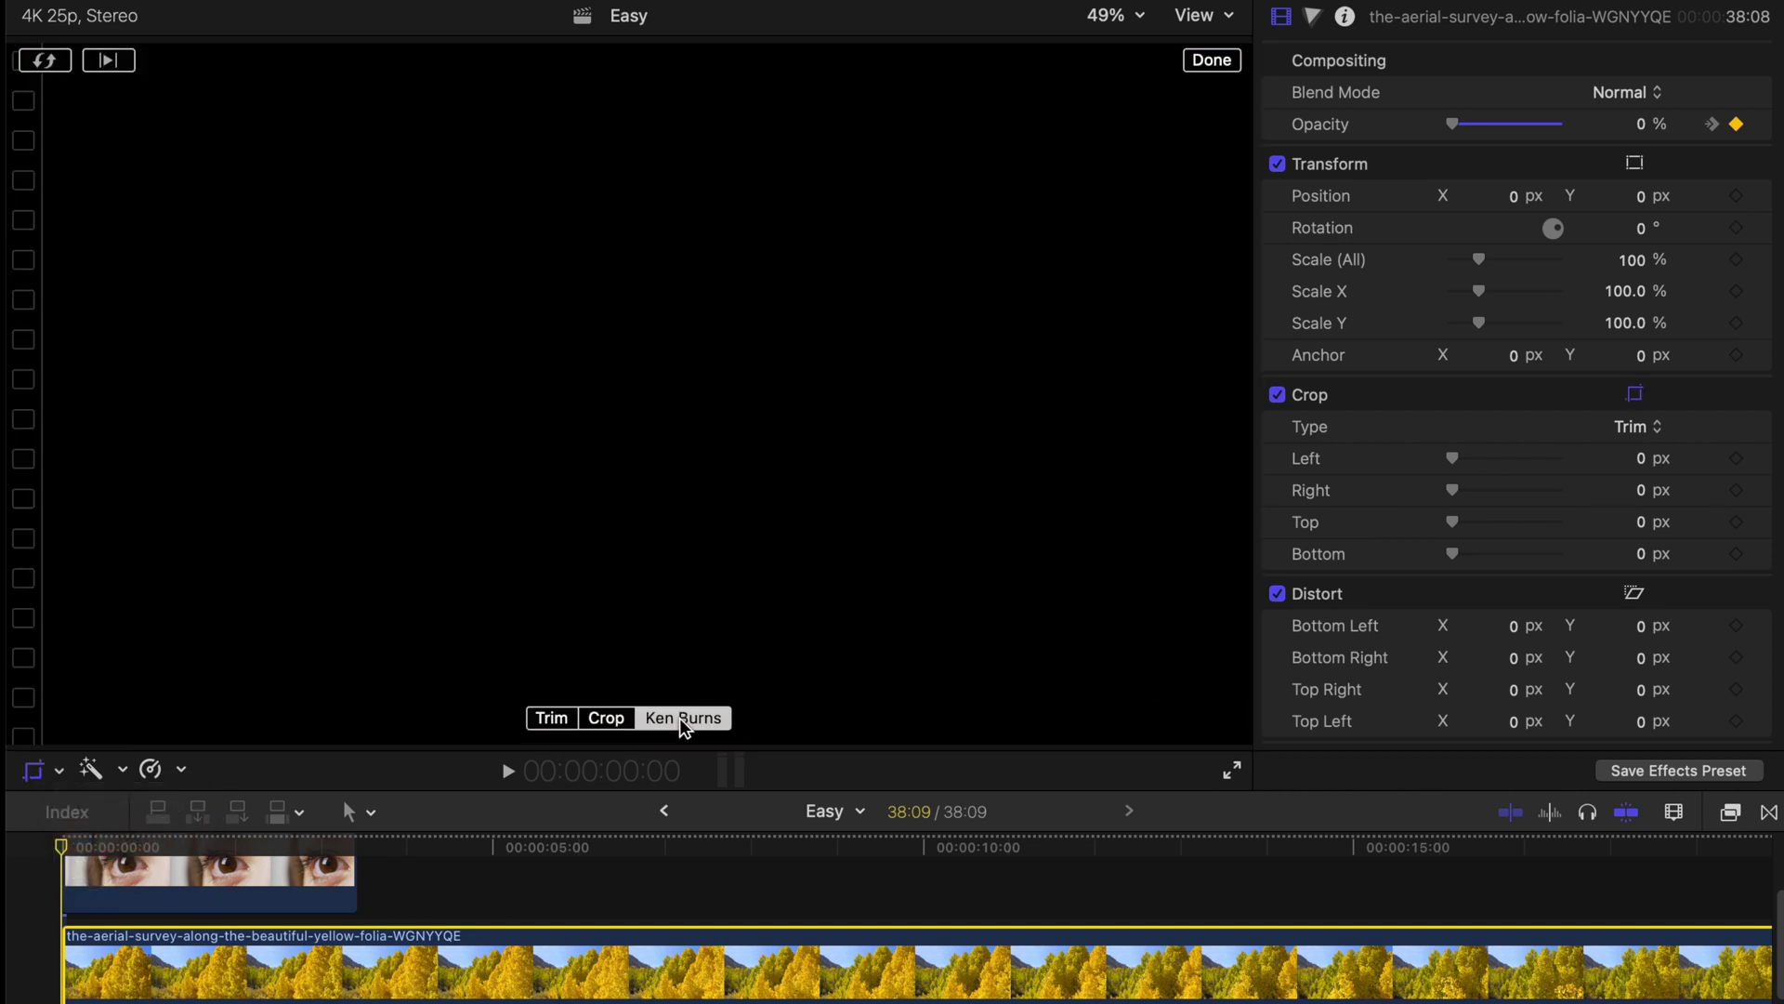
left_click(101, 908)
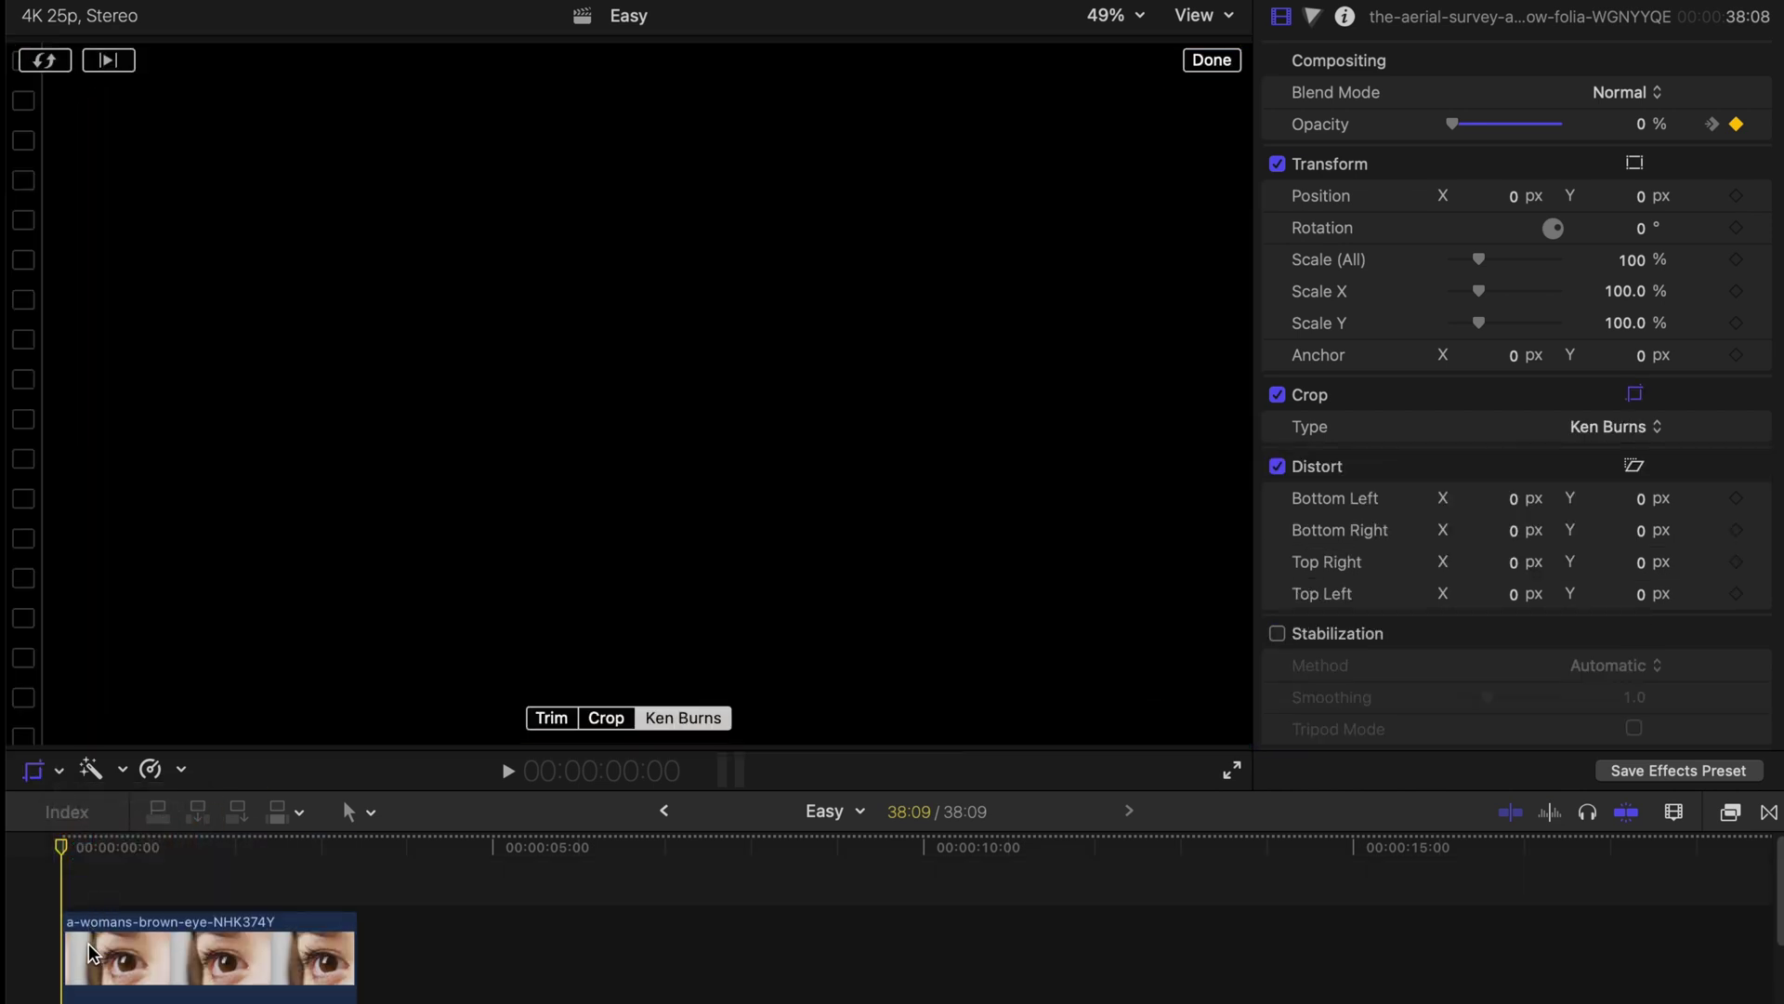
left_click(685, 717)
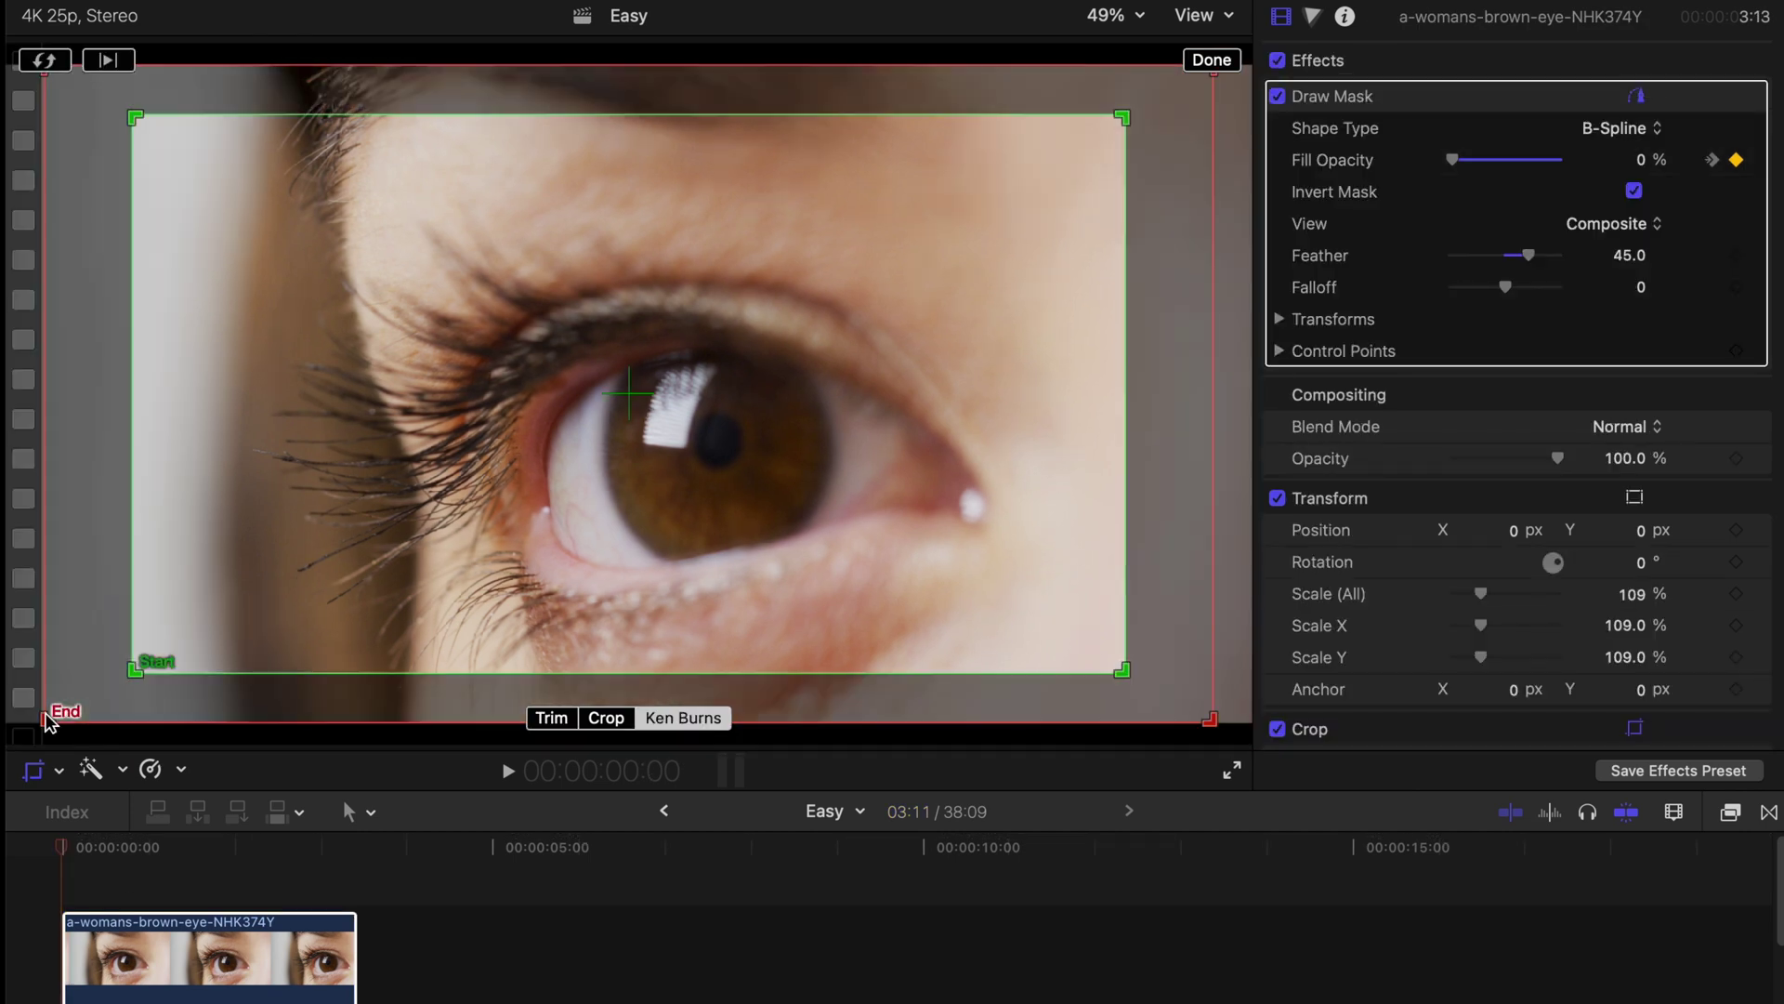
Step: Set the eye clip's Ken Burns start frame to nearly the full picture and its end frame tightly around the pupil, and play the zoom
left_click_drag(42, 720, 380, 533)
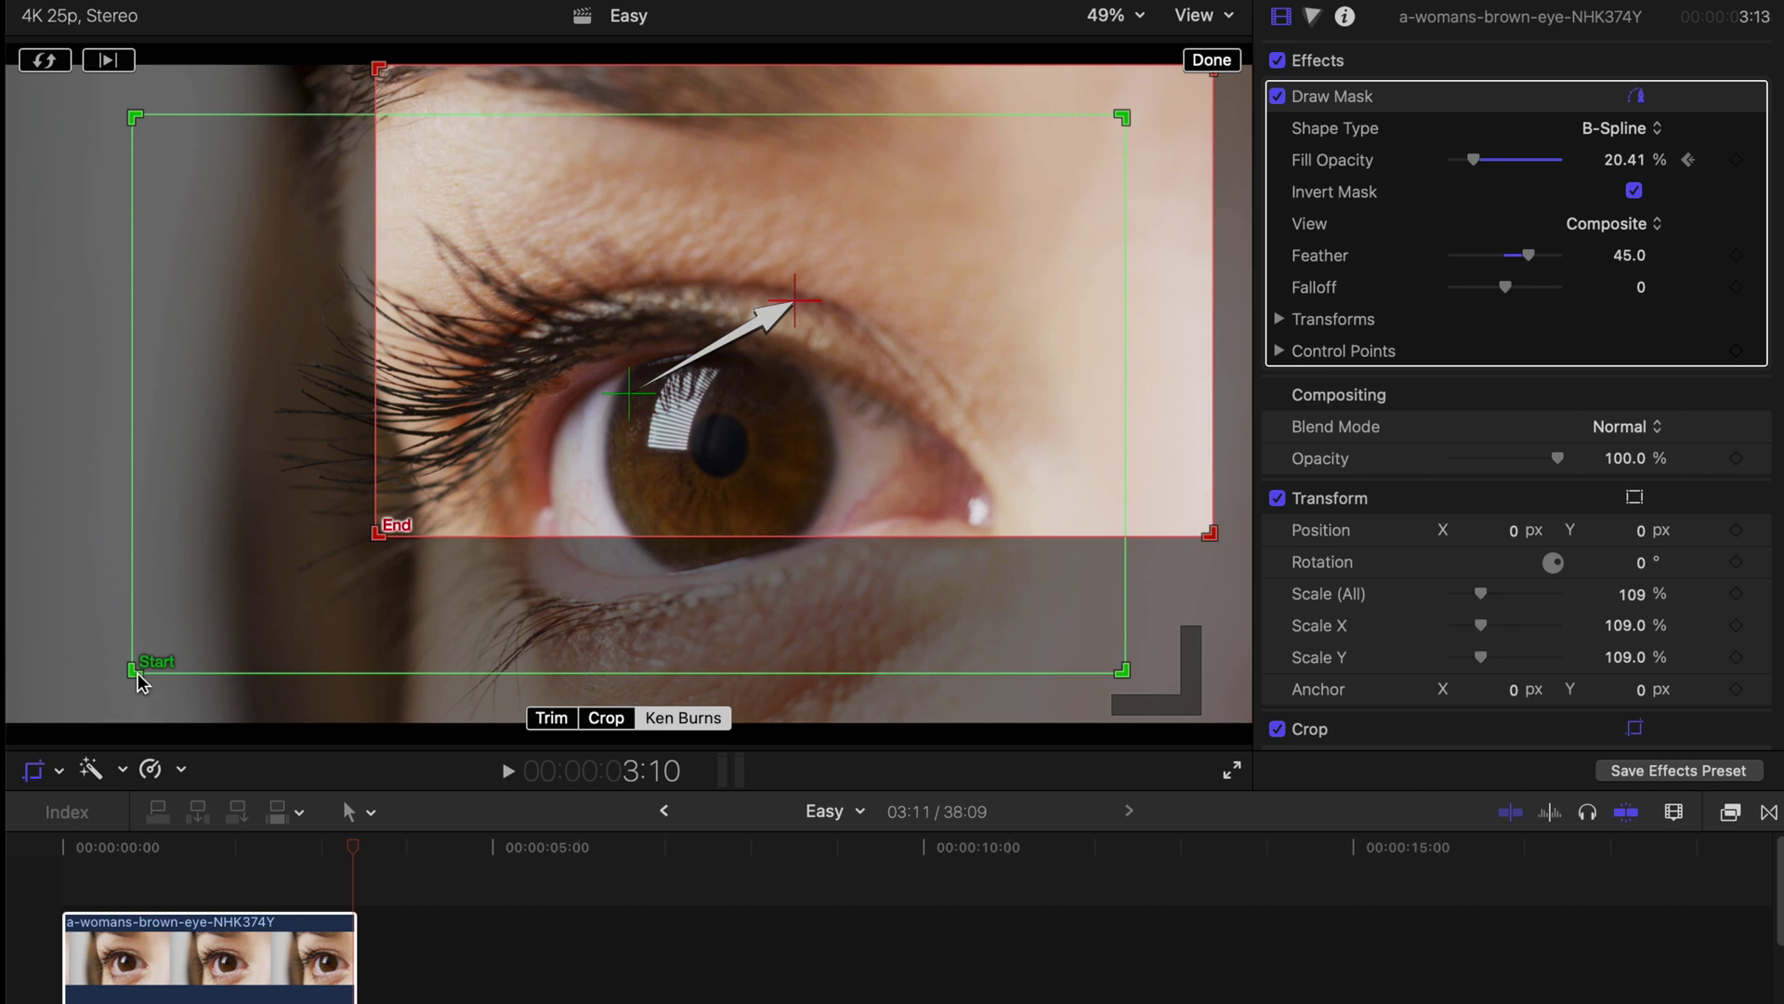
left_click_drag(133, 675, 71, 707)
left_click_drag(1123, 116, 1222, 64)
left_click_drag(770, 383, 565, 488)
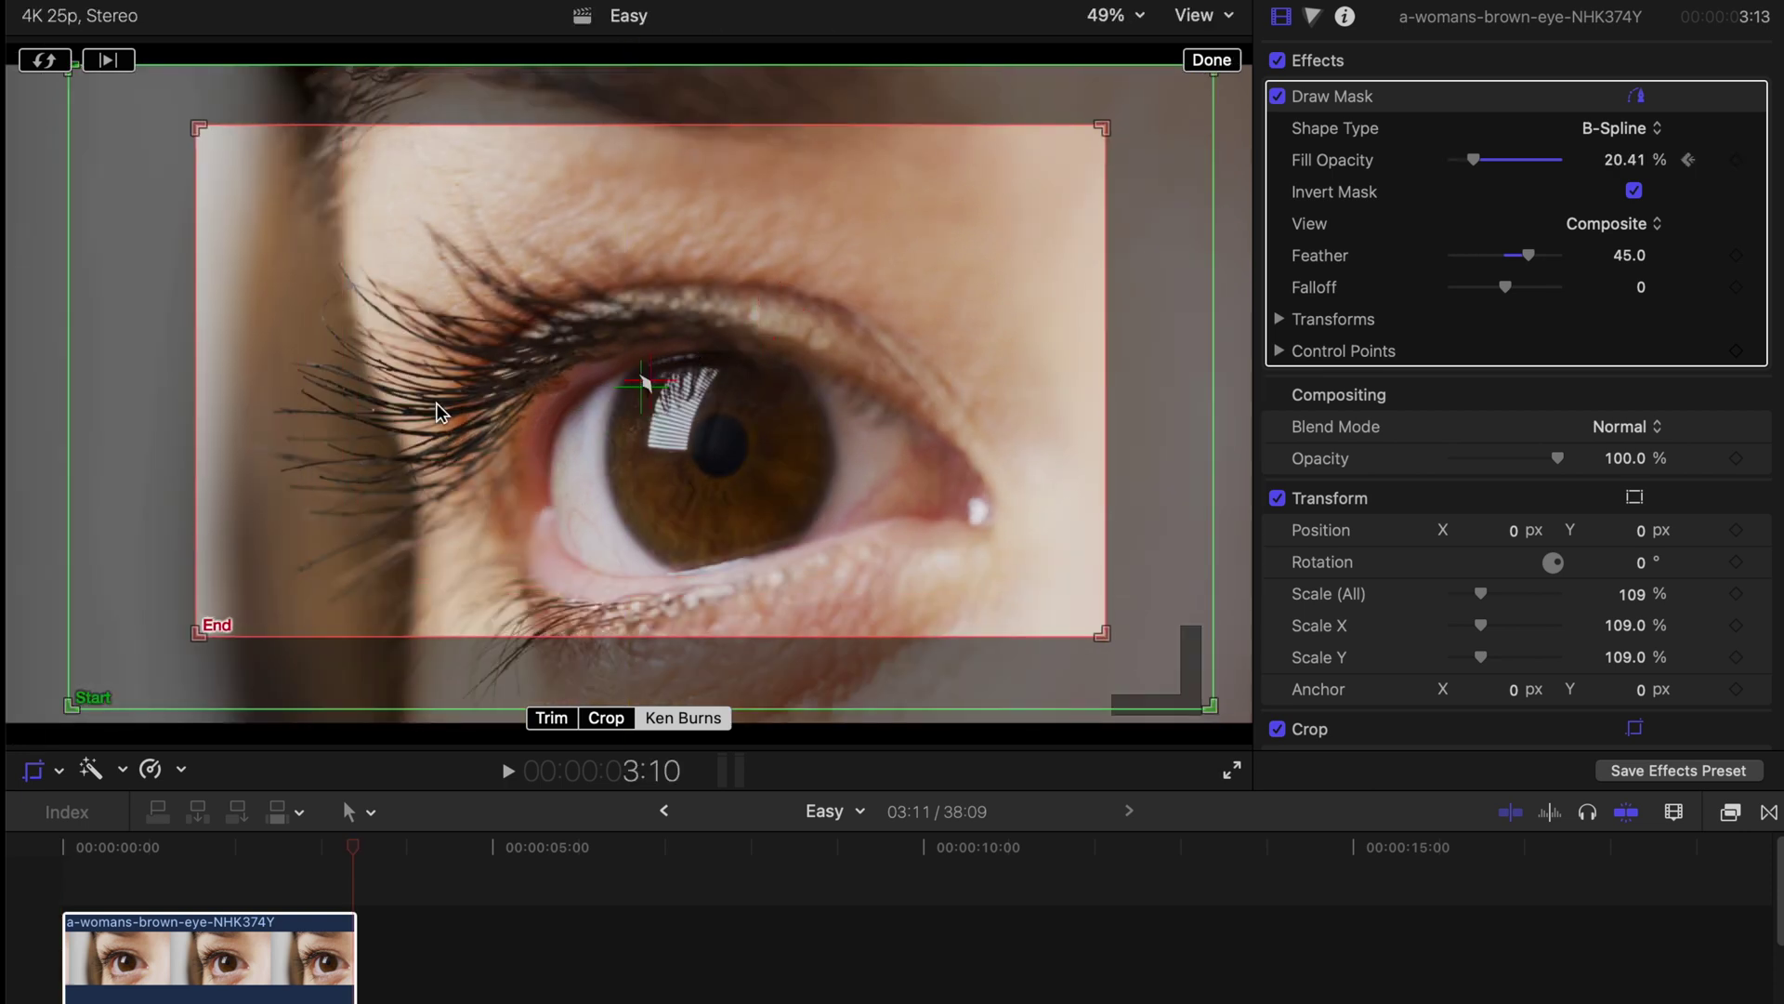
left_click_drag(1102, 128, 705, 343)
left_click_drag(198, 633, 783, 441)
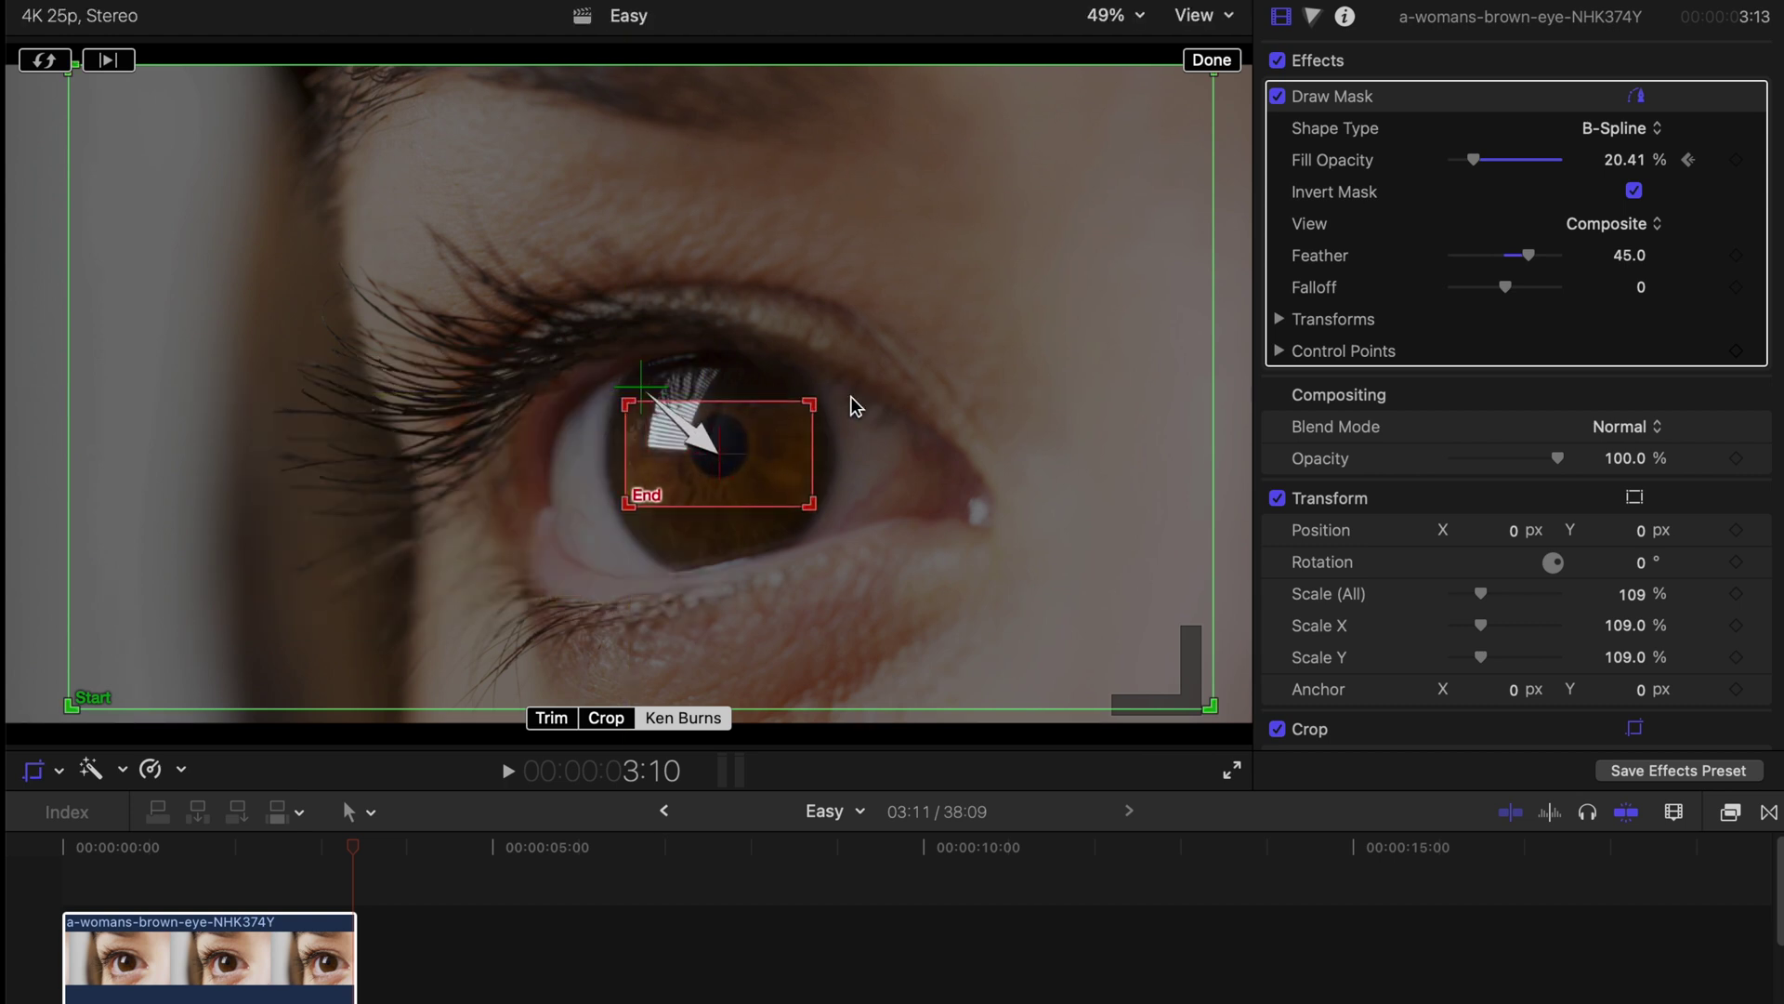
left_click(1213, 61)
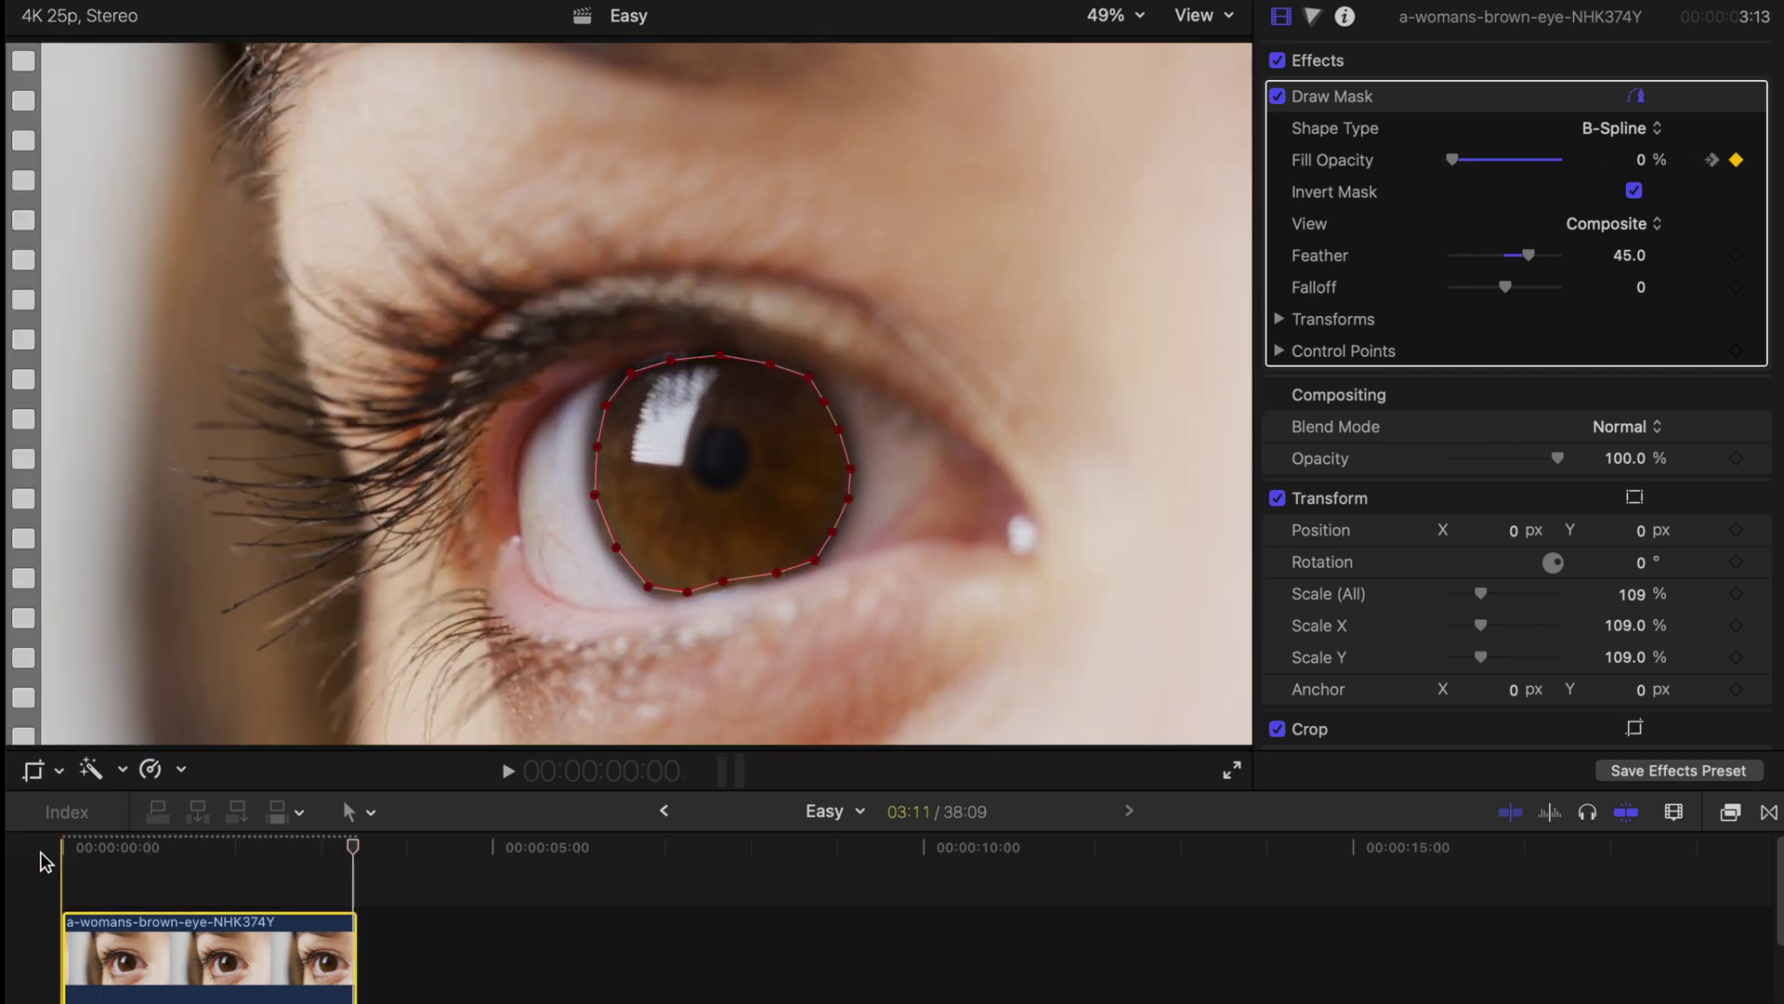
left_click(52, 850)
scroll(46, 859, "down", 2)
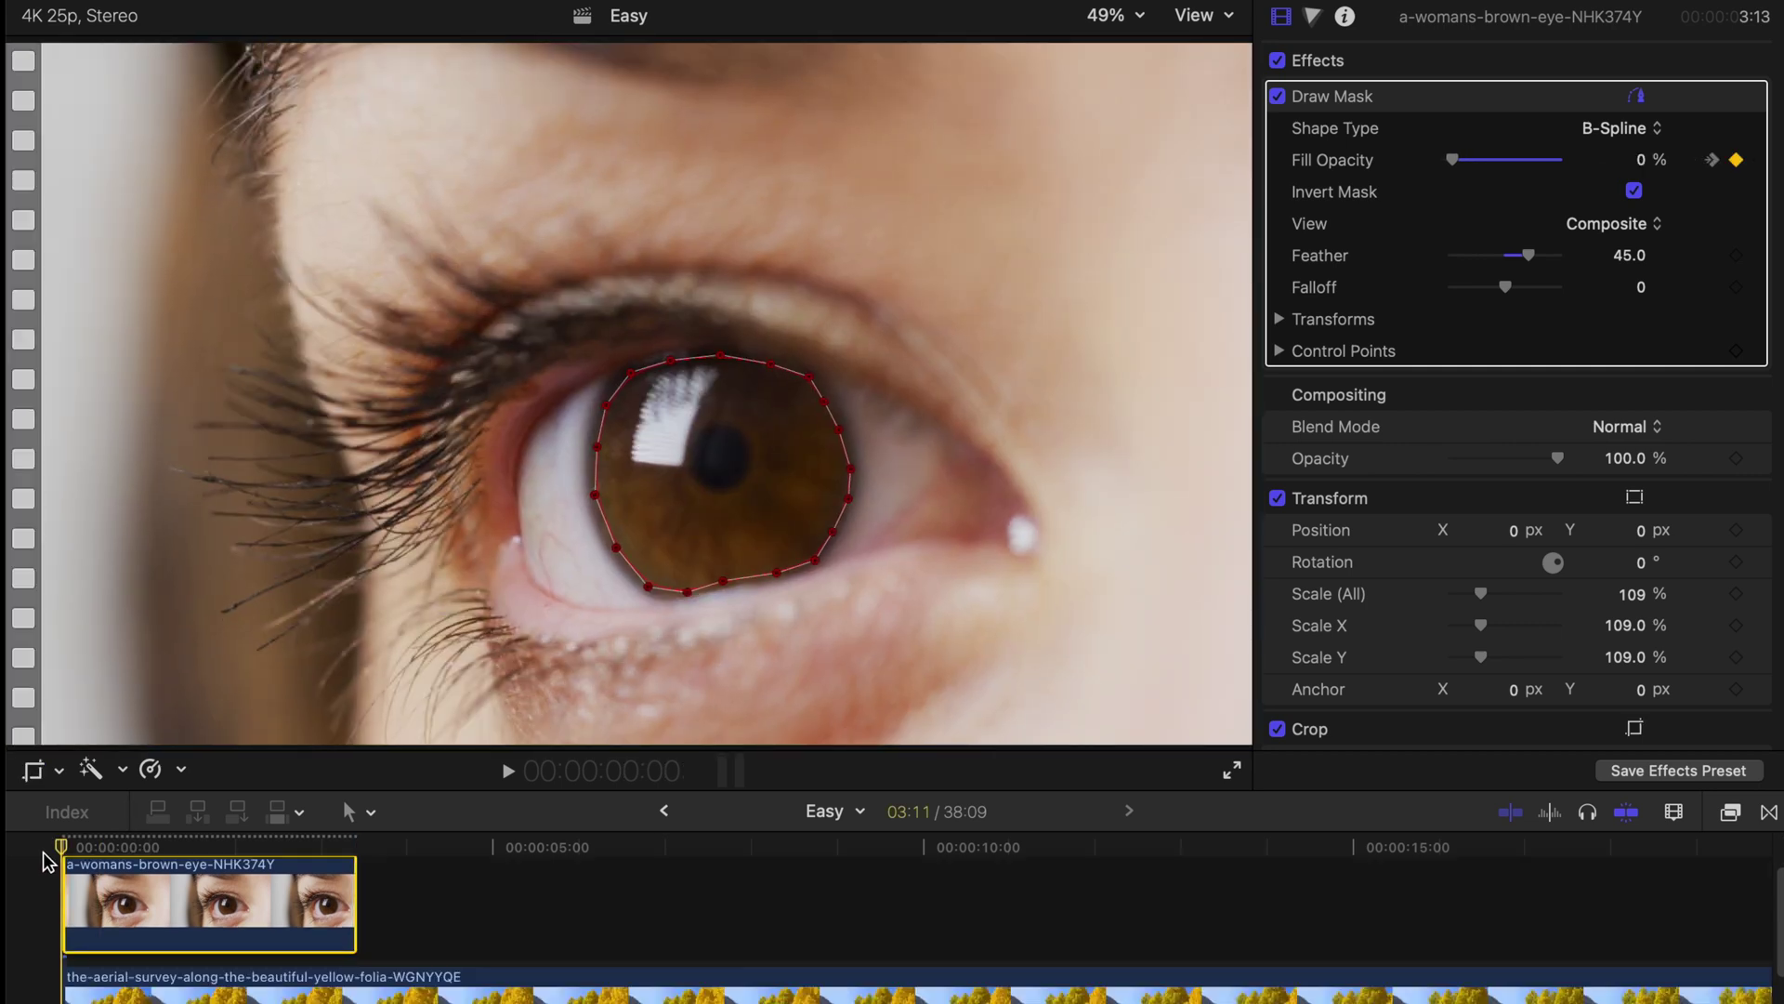
key("space")
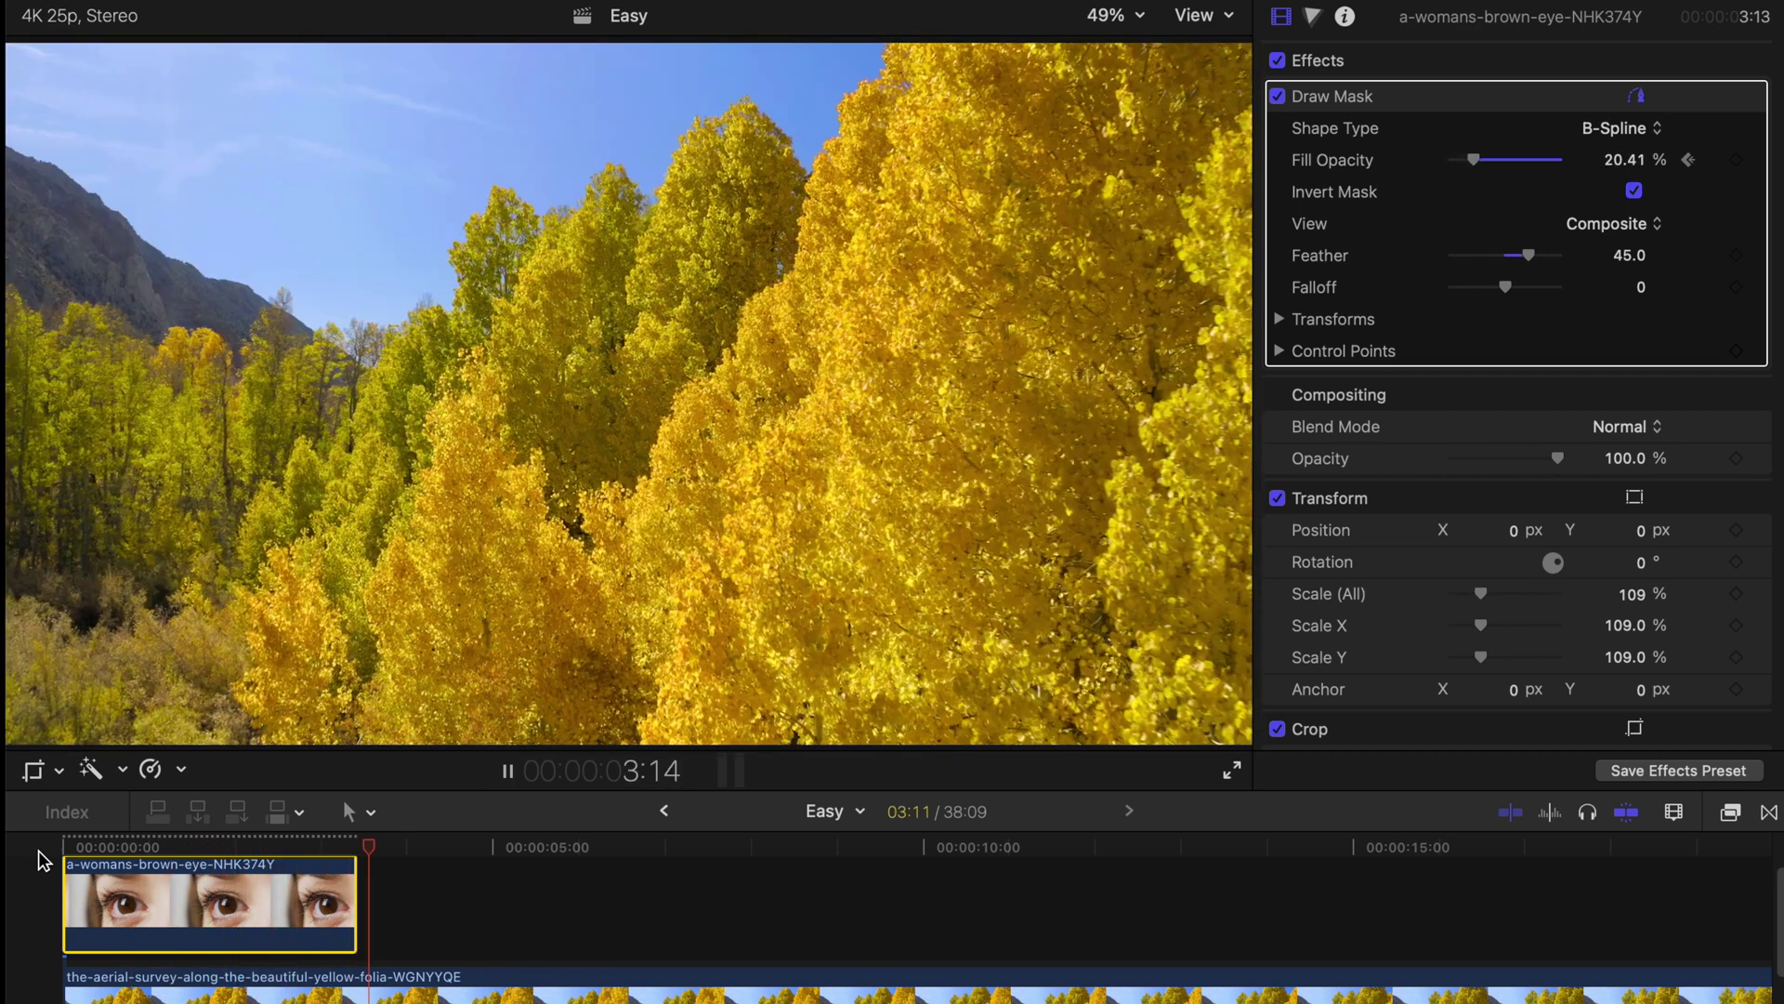
key("space")
left_click(61, 849)
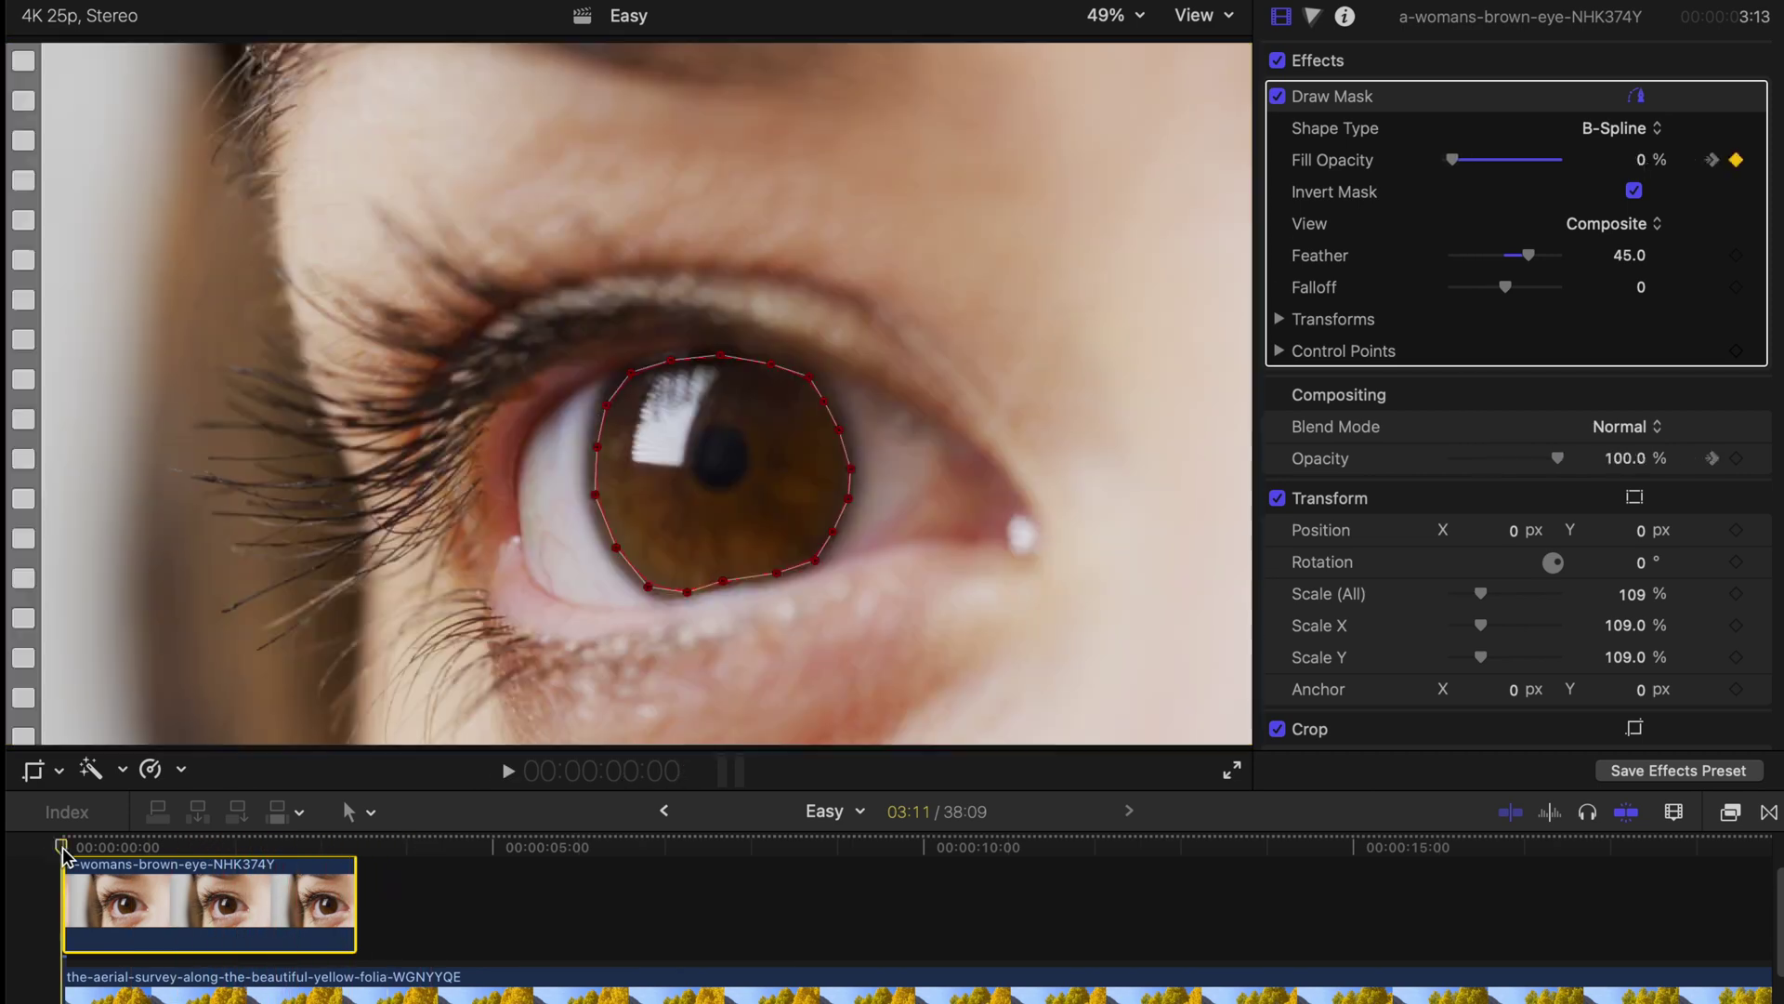
Step: Keyframe the eye clip's opacity at 100% at 2:08, 39.32% at 3:03 and its minimum near the clip's end
left_click(263, 846)
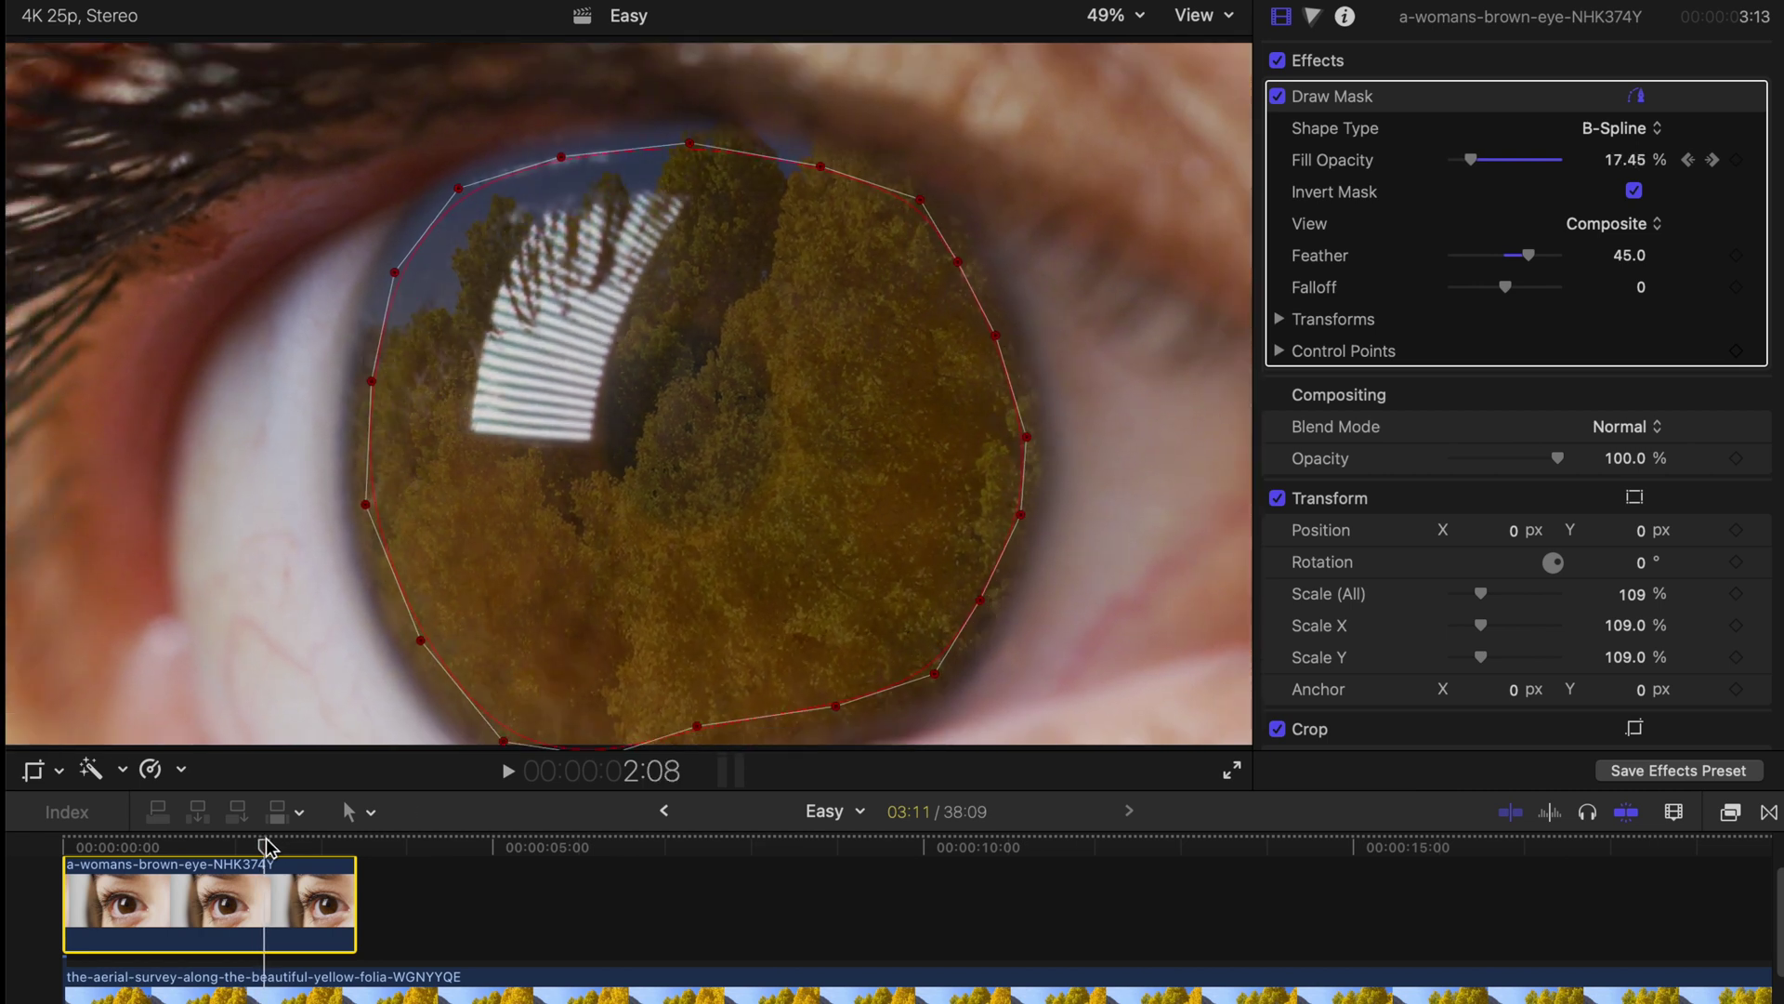
left_click(1733, 458)
left_click(330, 846)
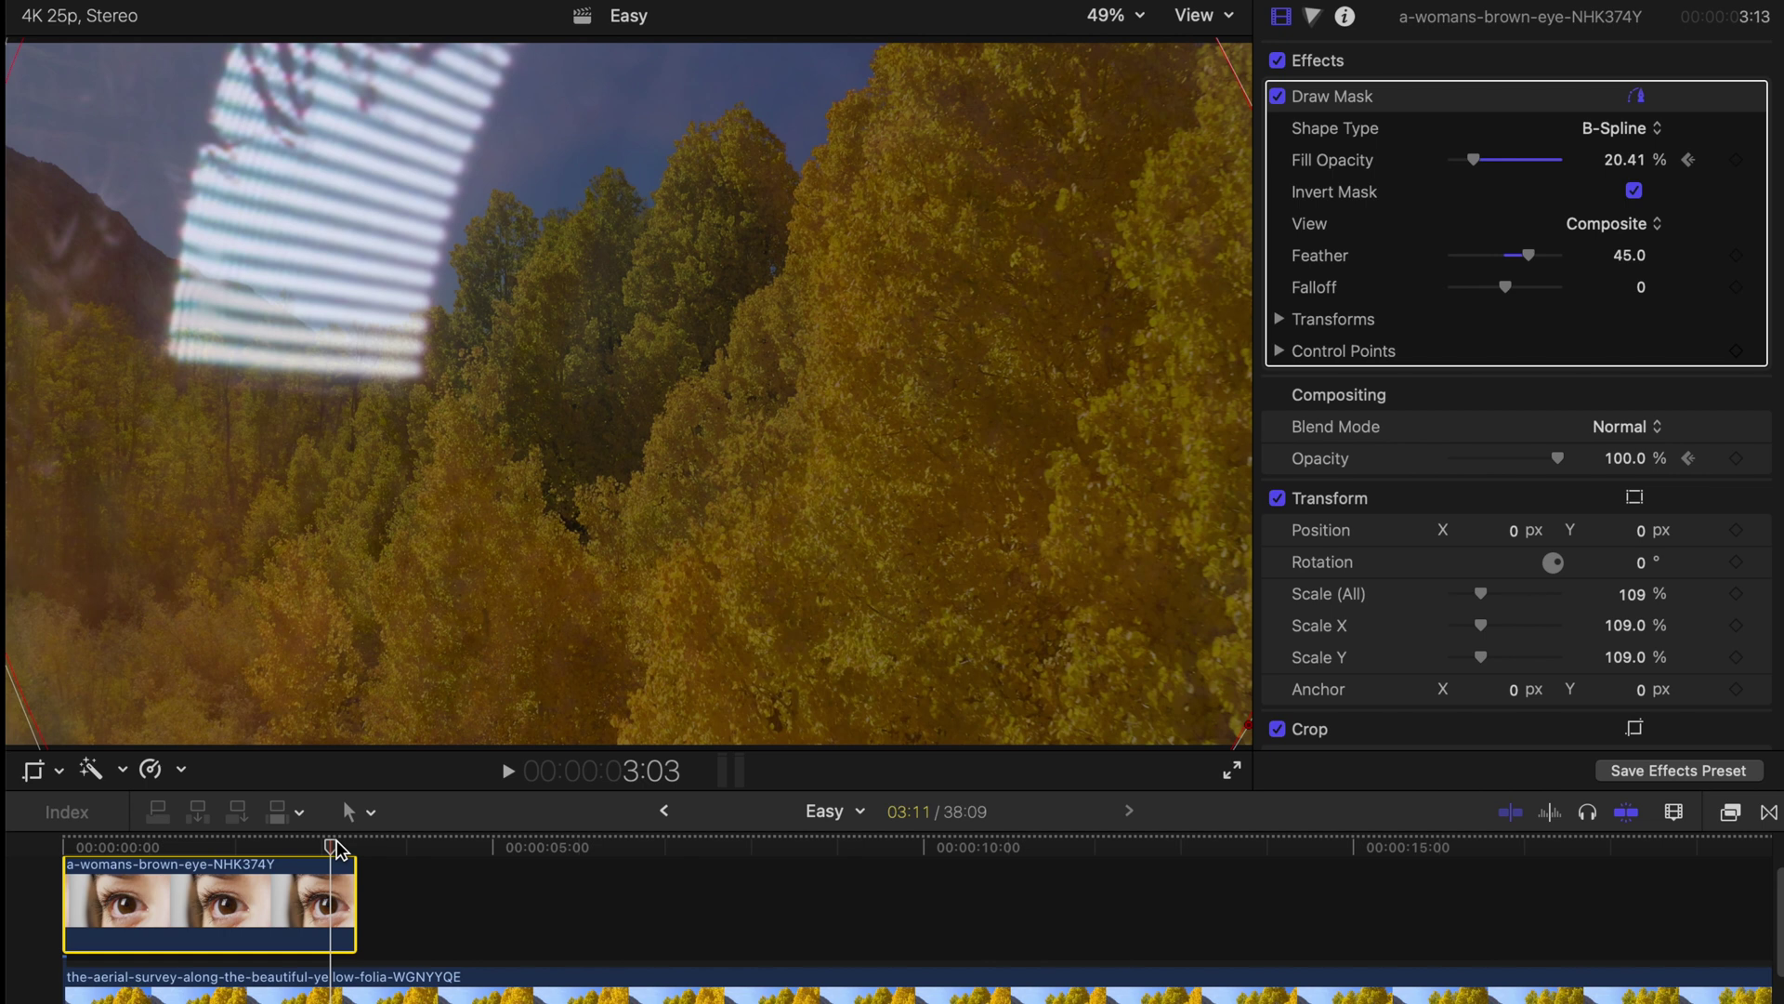
left_click_drag(1557, 458, 1491, 461)
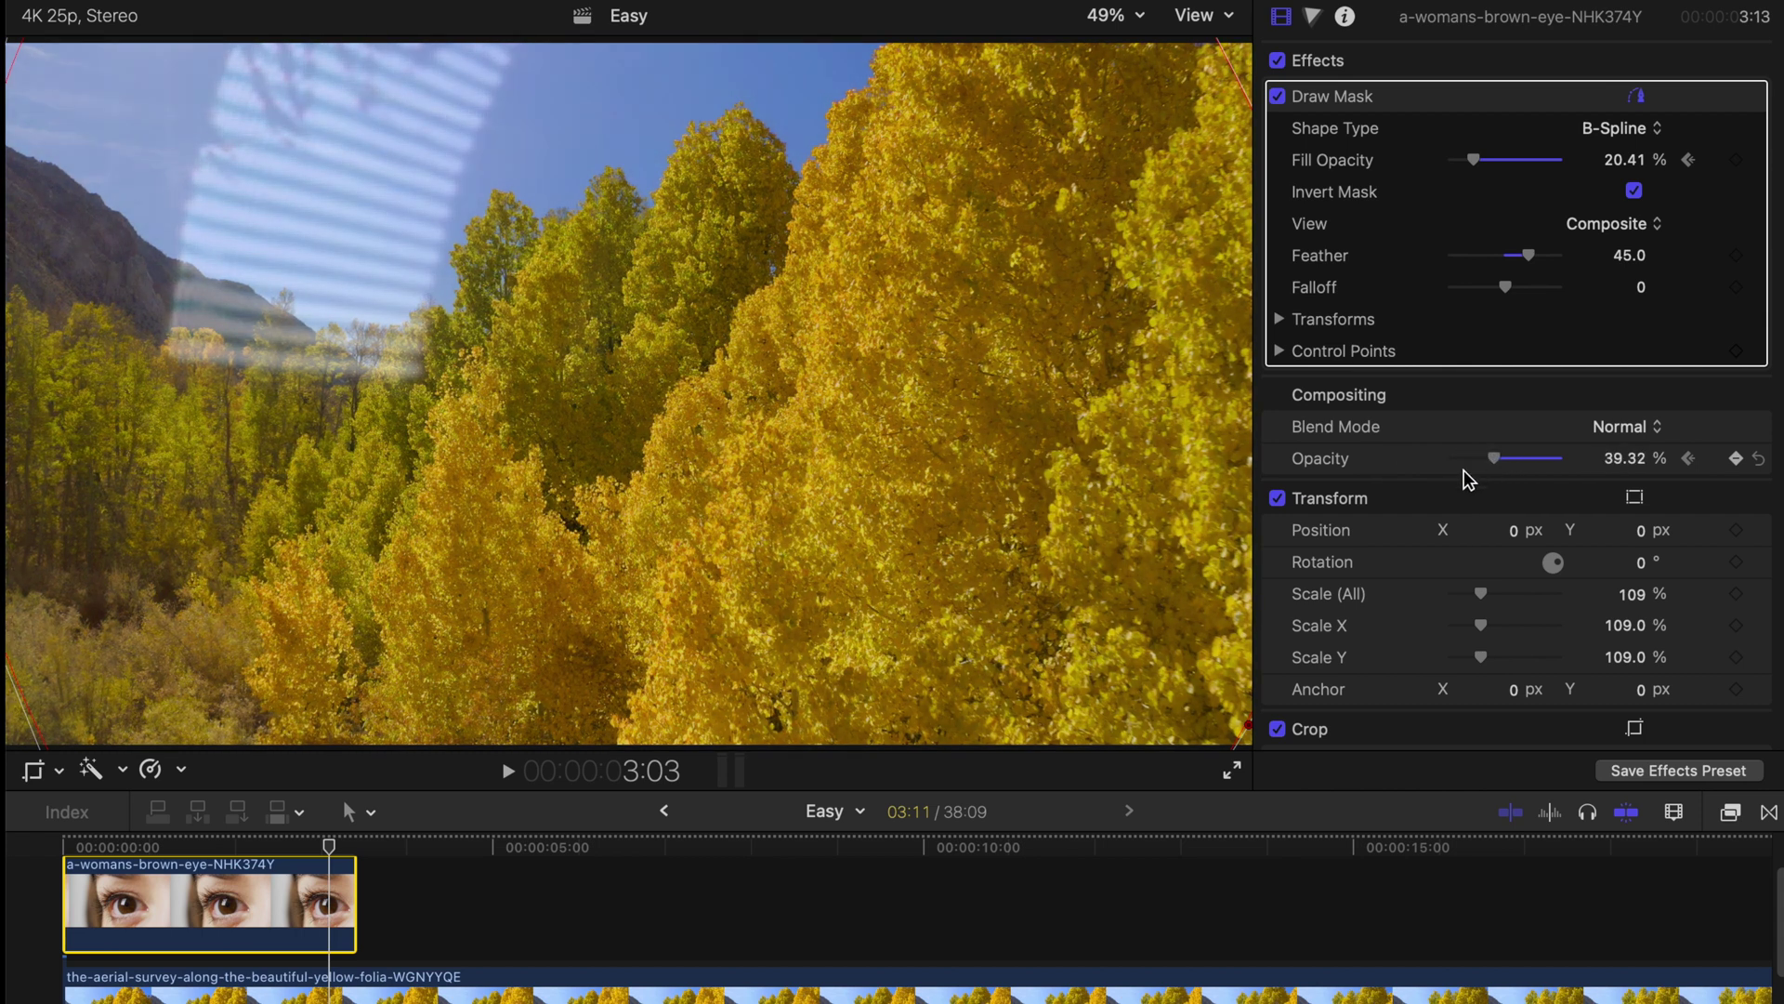
left_click(343, 848)
left_click_drag(1493, 458, 1433, 455)
left_click(42, 848)
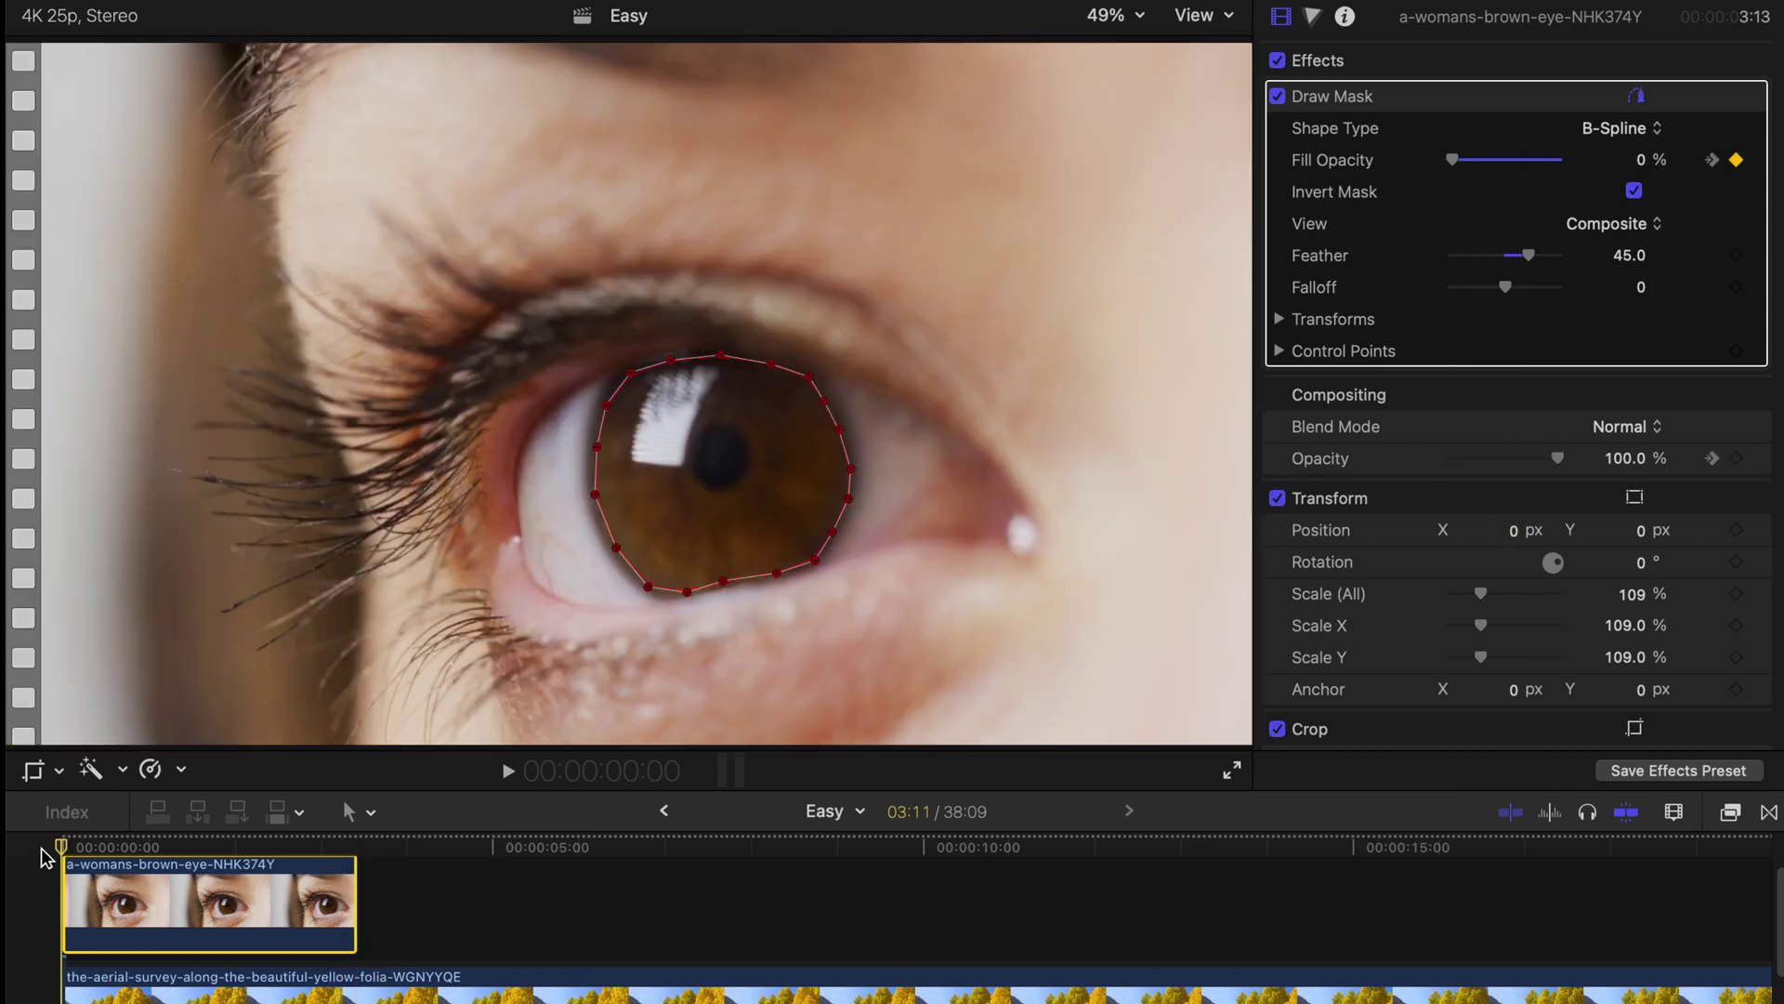
Step: Play back the eye-to-foliage transition and set the eye clip's crop type to Trim
key("space")
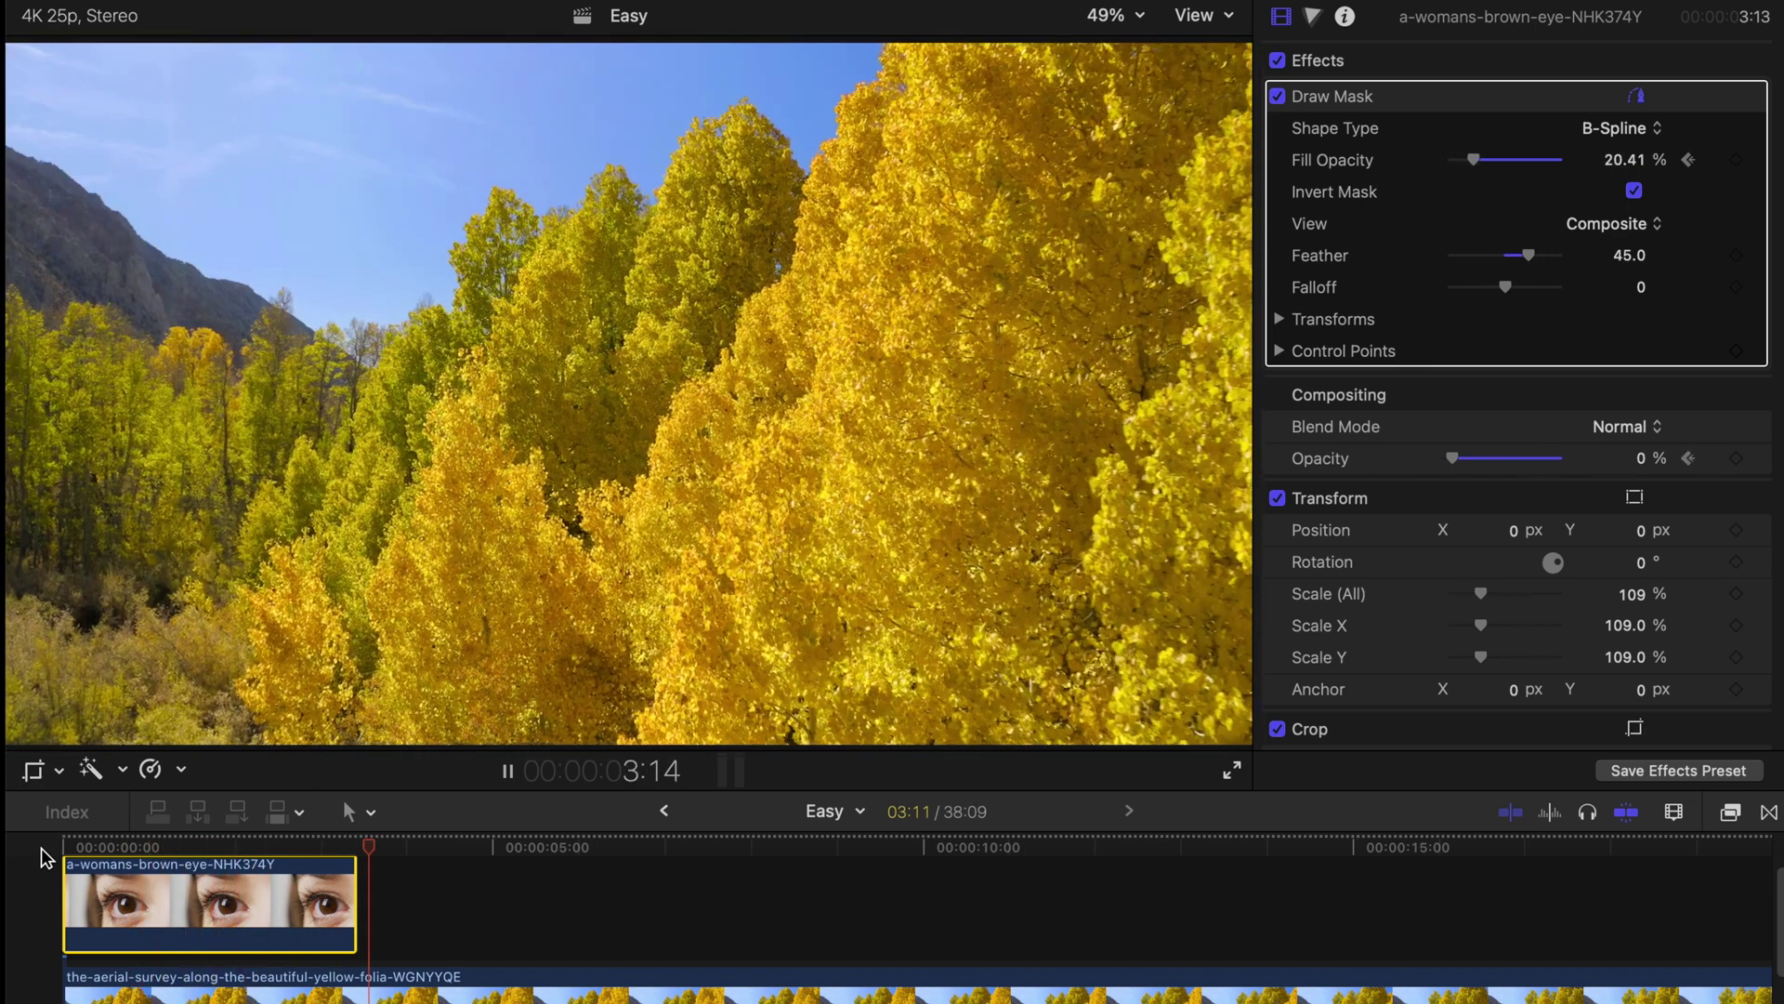
key("space")
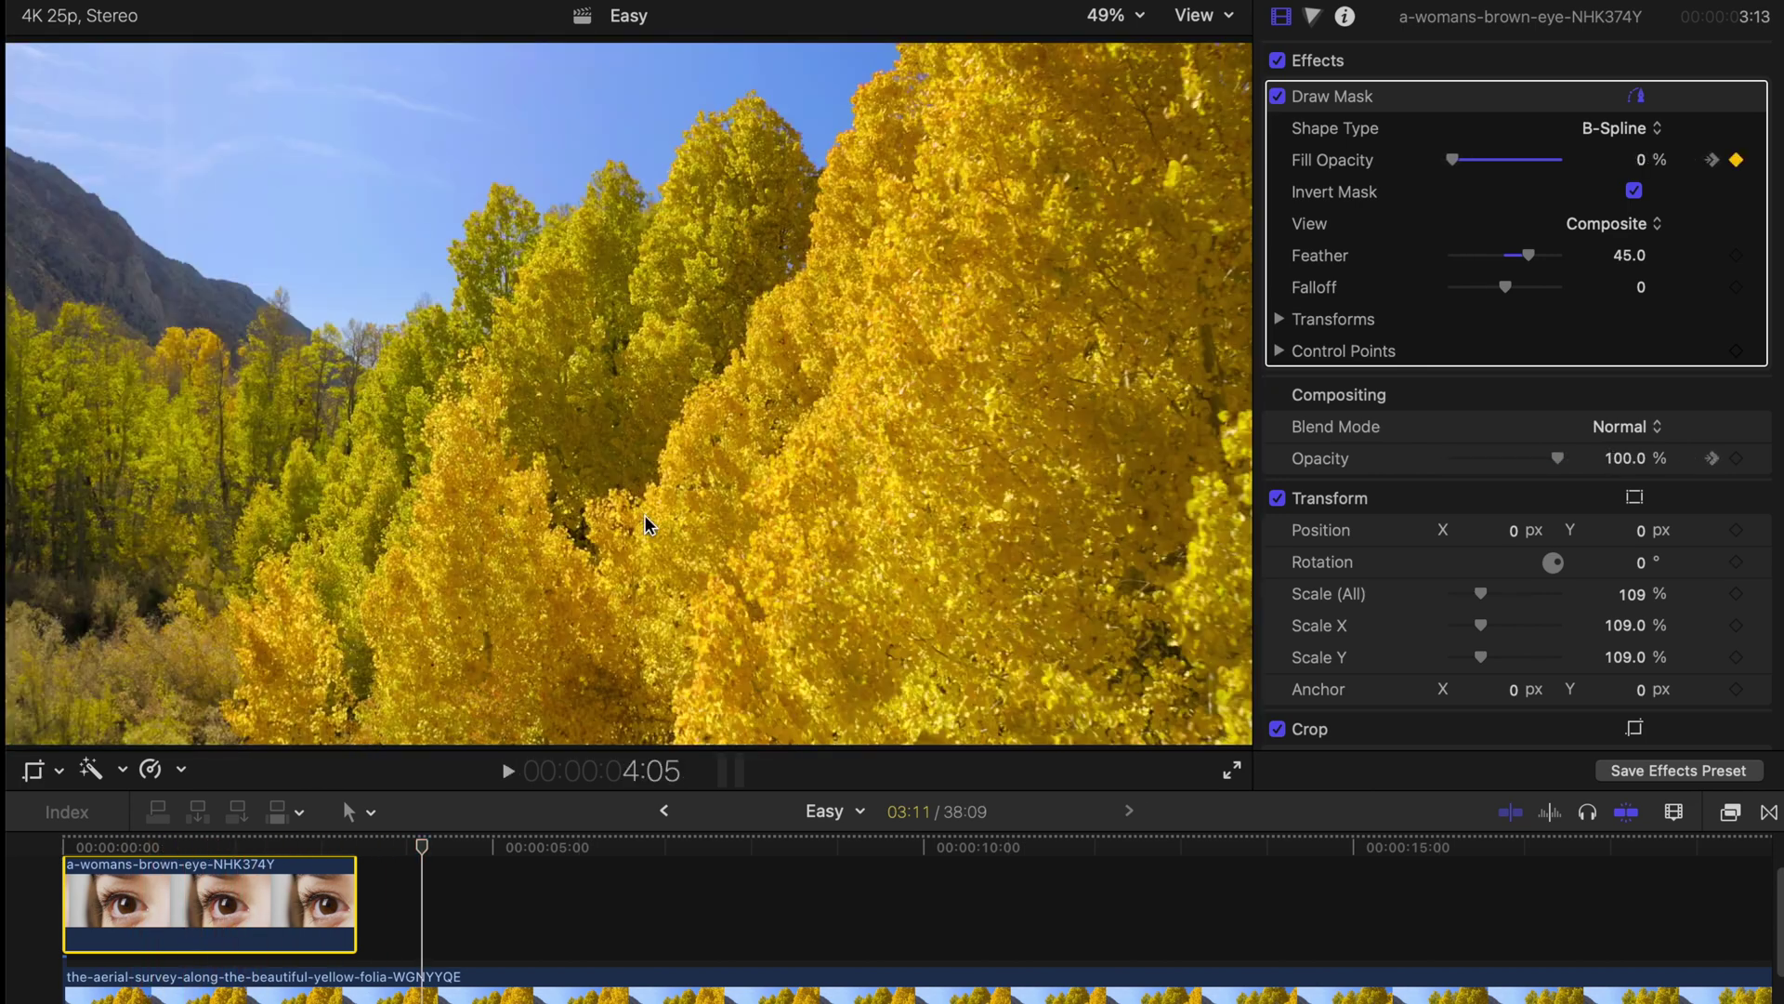
key("shift+c")
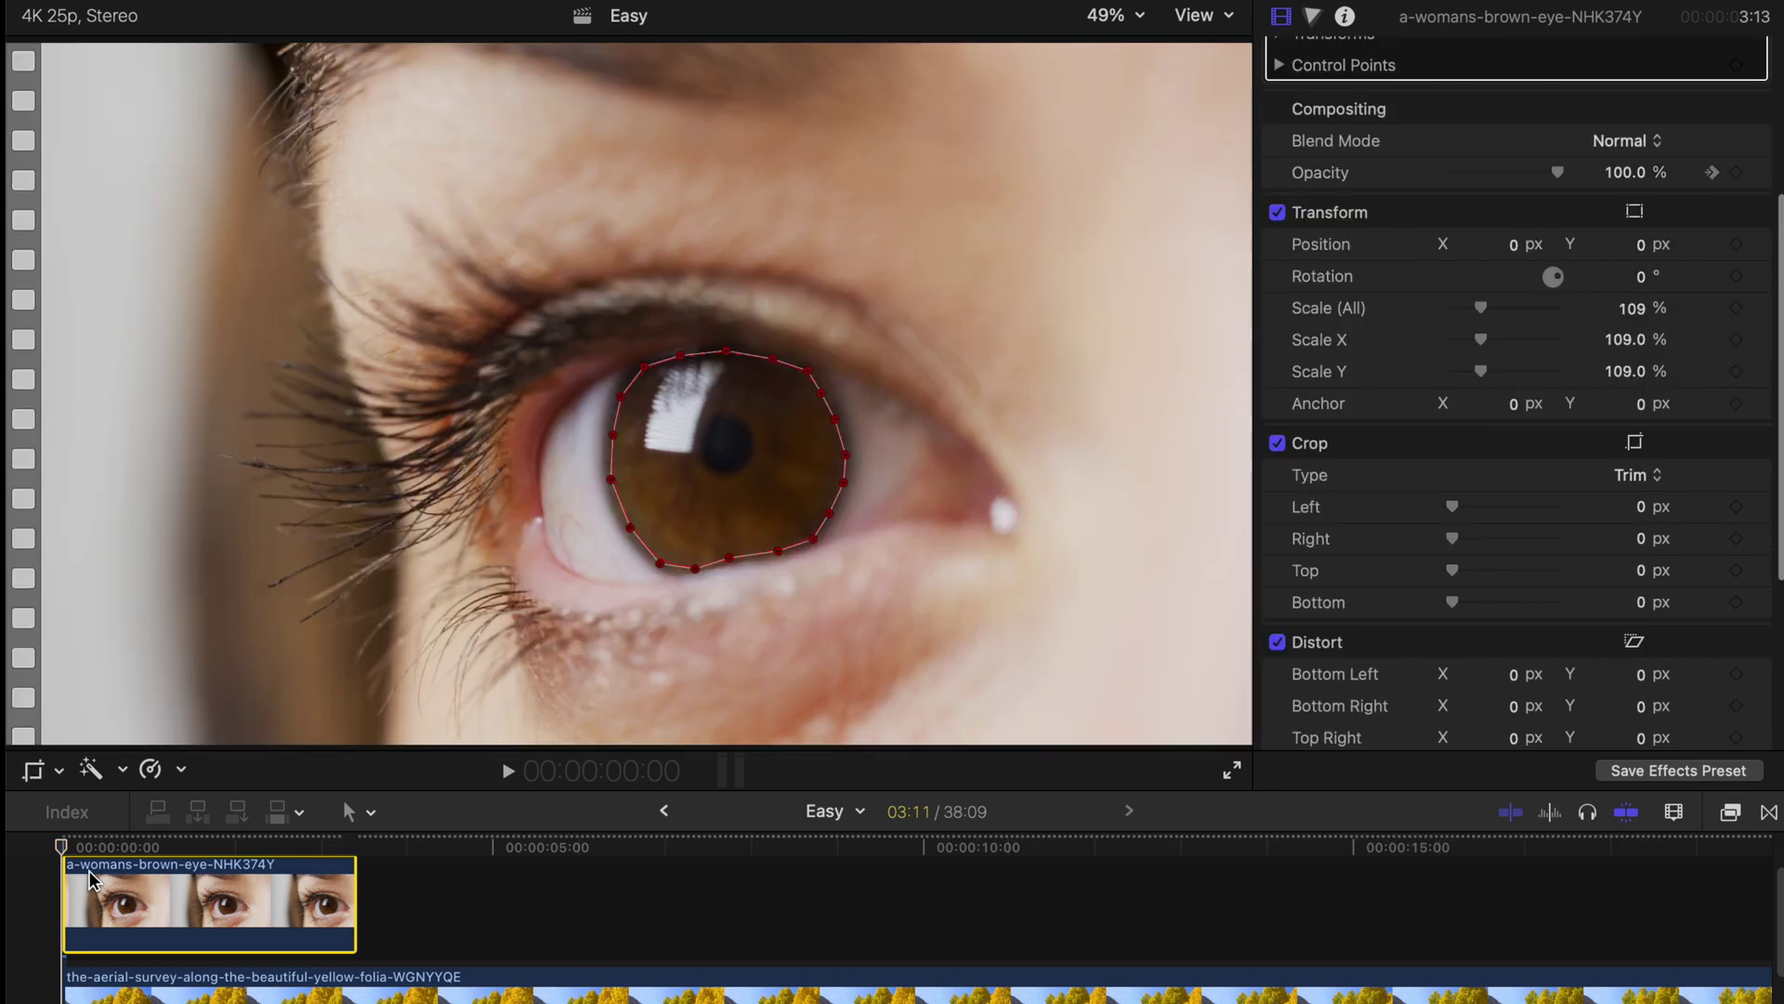
Step: At 3:03, enlarge the eye clip to 665% scale and move it to X -1811.4 px, Y 1250 px
scroll(249, 920, "up", 1)
left_click_drag(250, 855, 330, 847)
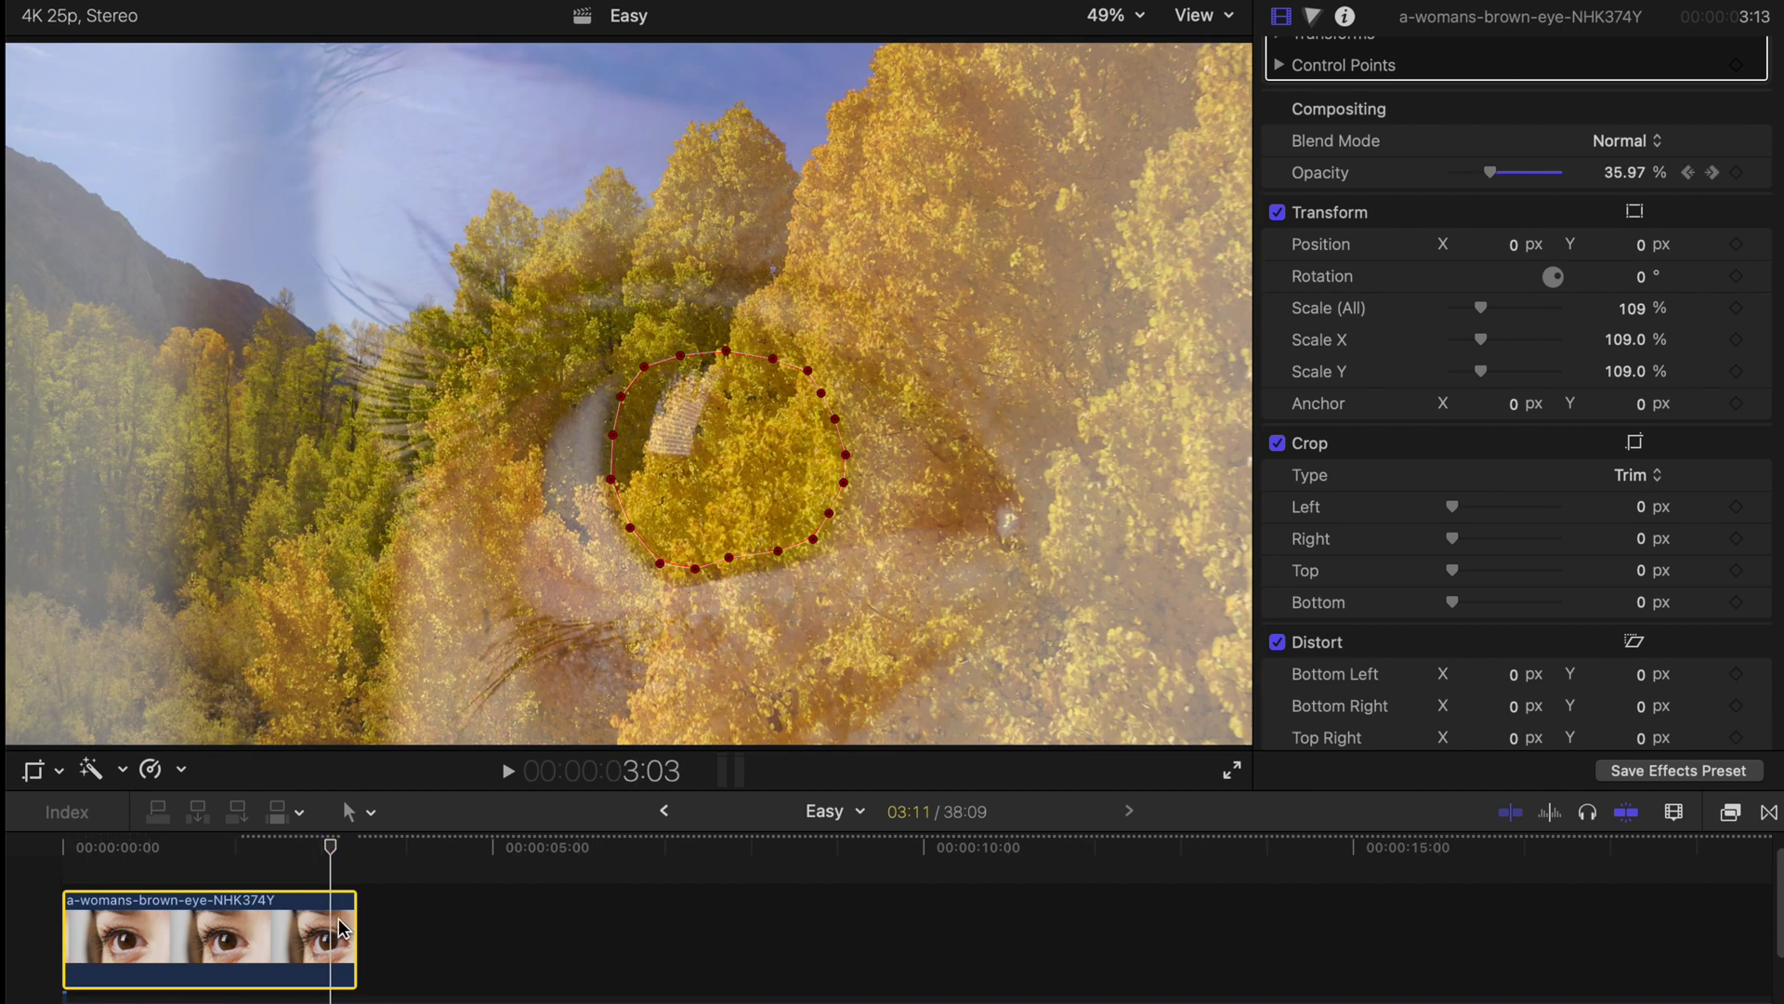
left_click_drag(1483, 308, 1524, 308)
left_click_drag(1525, 247, 1516, 250)
mouse_move(1645, 247)
left_mouse_down()
mouse_move(1645, 267)
mouse_move(1628, 223)
left_mouse_up()
left_click_drag(1524, 308, 1538, 308)
left_click_drag(1498, 246, 1496, 256)
left_click_drag(1626, 246, 1628, 225)
left_click_drag(1538, 307, 1493, 258)
left_click_drag(1632, 308, 1632, 260)
left_click_drag(1493, 244, 1429, 246)
left_click_drag(1624, 244, 1624, 225)
left_click_drag(1490, 245, 1490, 290)
mouse_move(1624, 246)
left_mouse_down()
mouse_move(1624, 208)
mouse_move(1647, 225)
left_mouse_up()
Step: Capture a screenshot of the eye clip's Transform position and scale values for reference
key("super+shift+5")
left_click_drag(1262, 387, 1505, 362)
left_click_drag(472, 369, 1252, 376)
left_click_drag(1547, 20, 1520, 197)
left_click_drag(1567, 749, 1577, 388)
left_click(1412, 901)
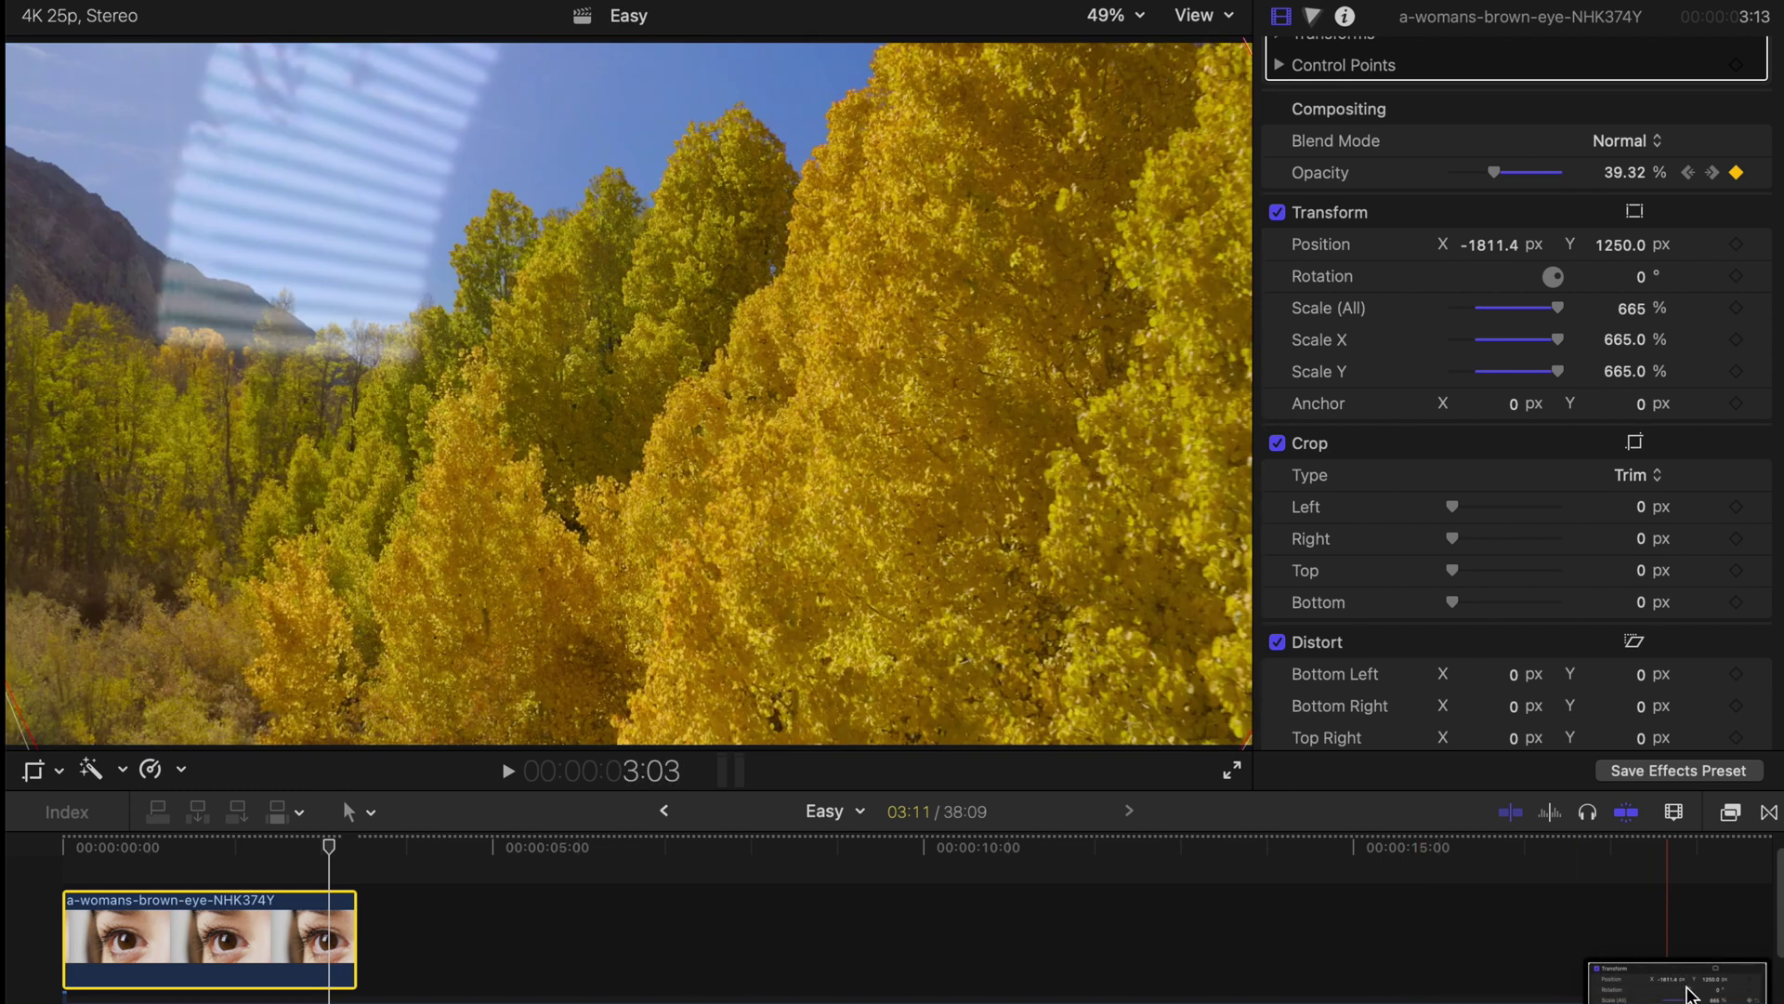
left_click(1355, 413)
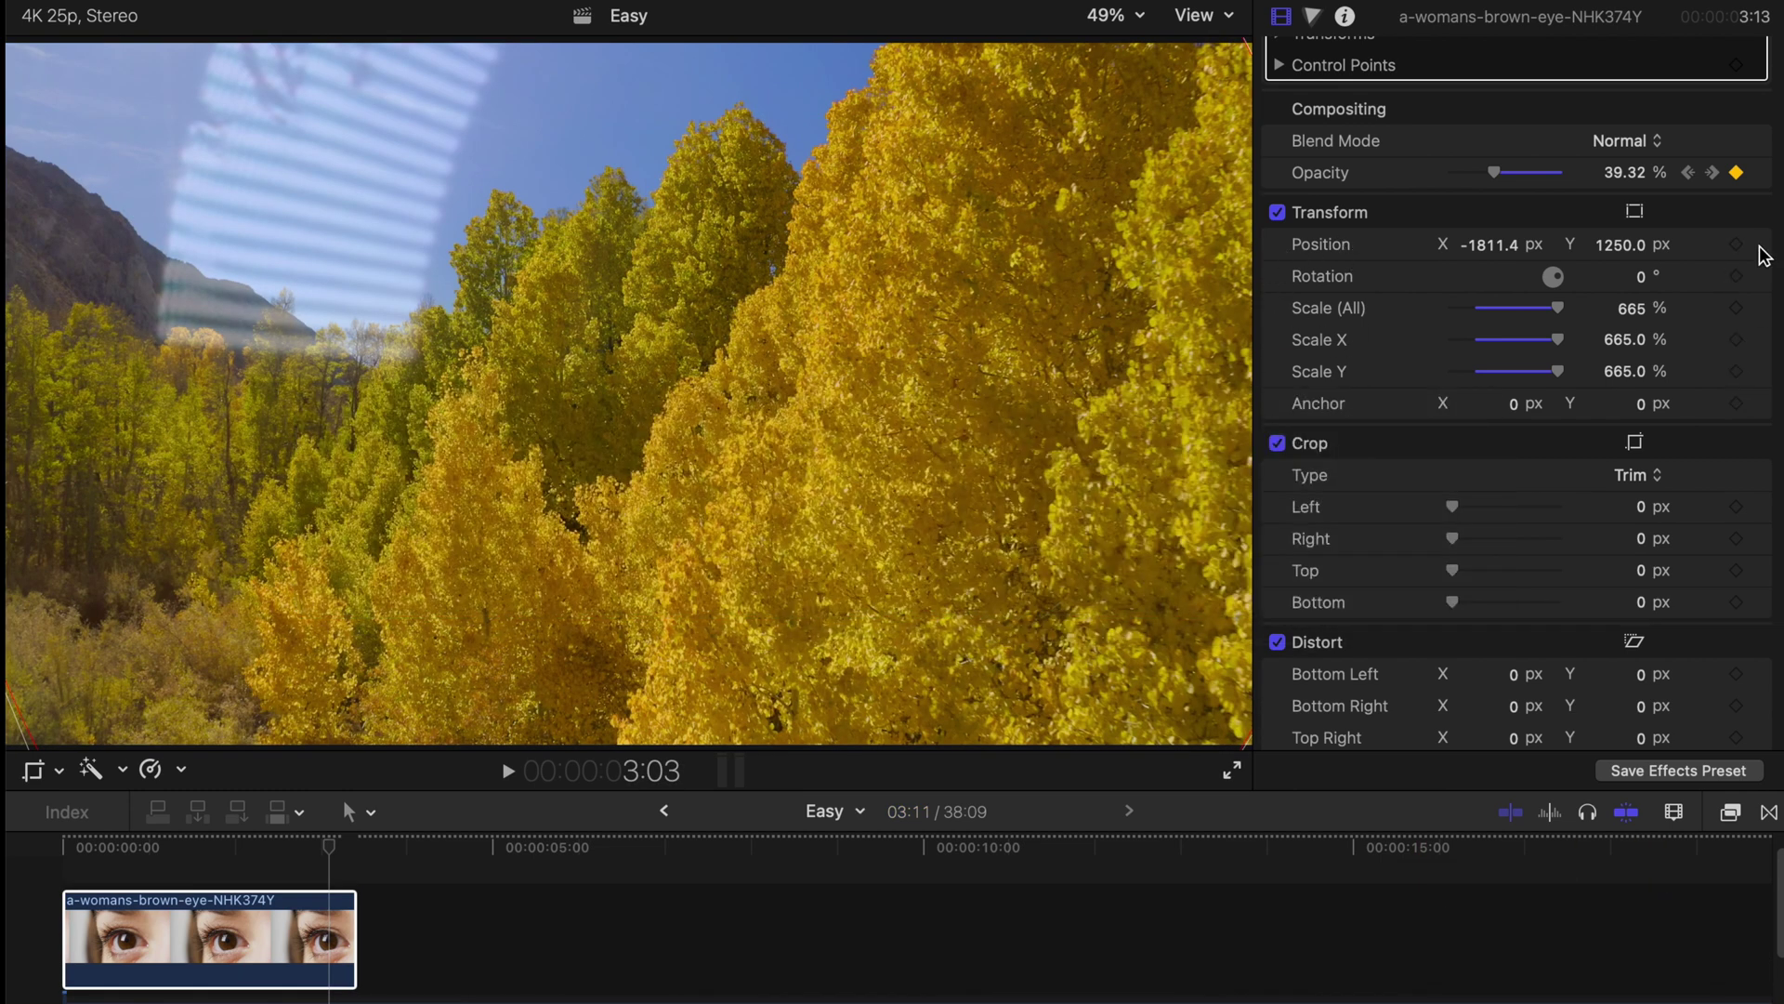
Step: Undo the trial position and scale changes on the eye clip
left_click(1759, 244)
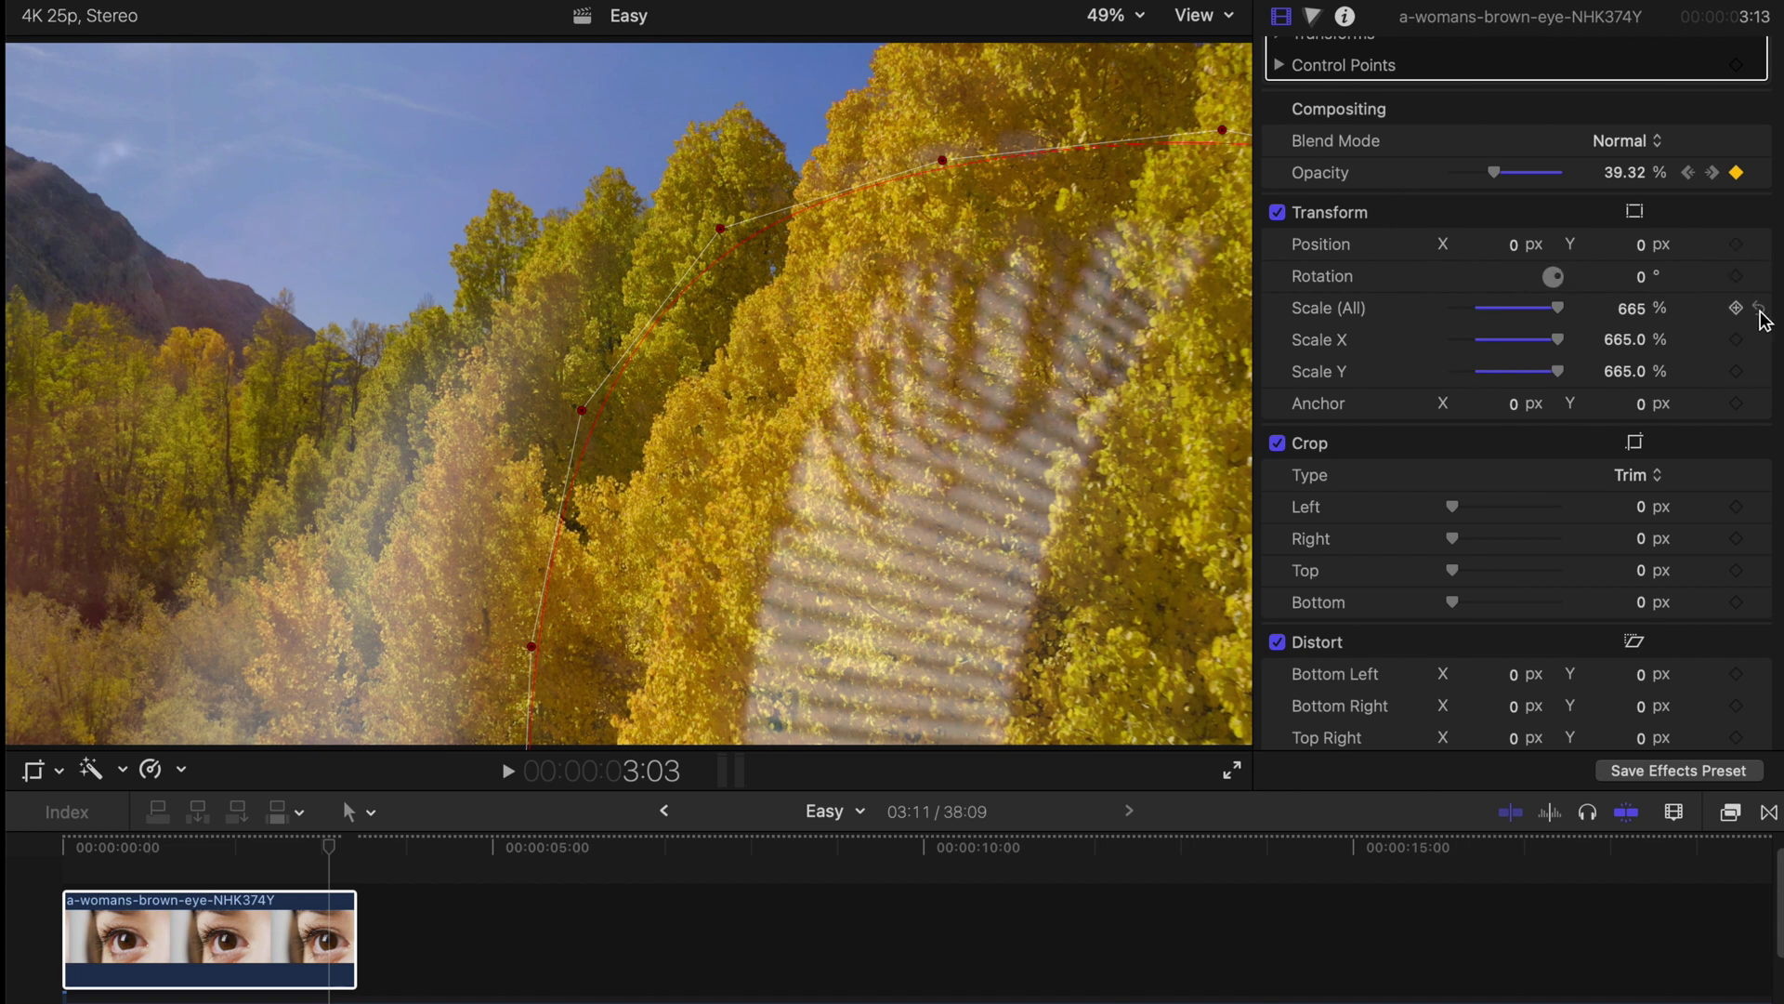
left_click(1759, 310)
key("super+z")
key("super+z")
key("super+z")
key("super+z")
key("super+z")
key("super+z")
key("super+z")
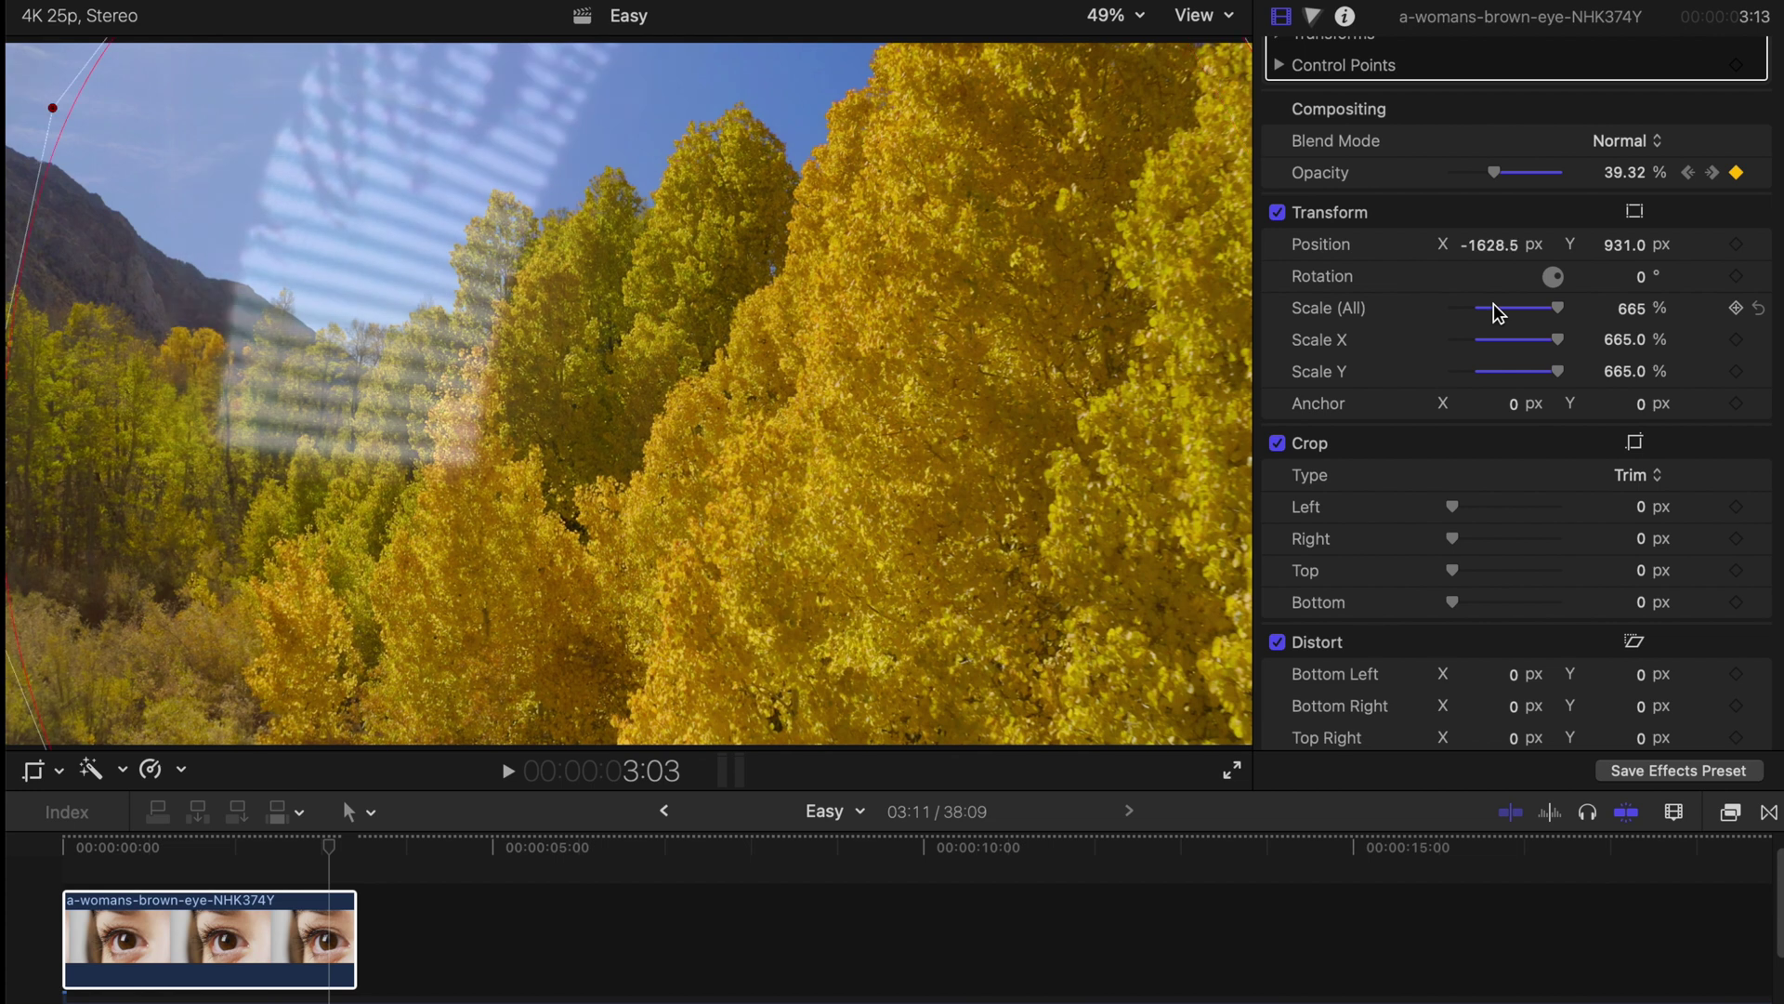
key("super+z")
key("super+z")
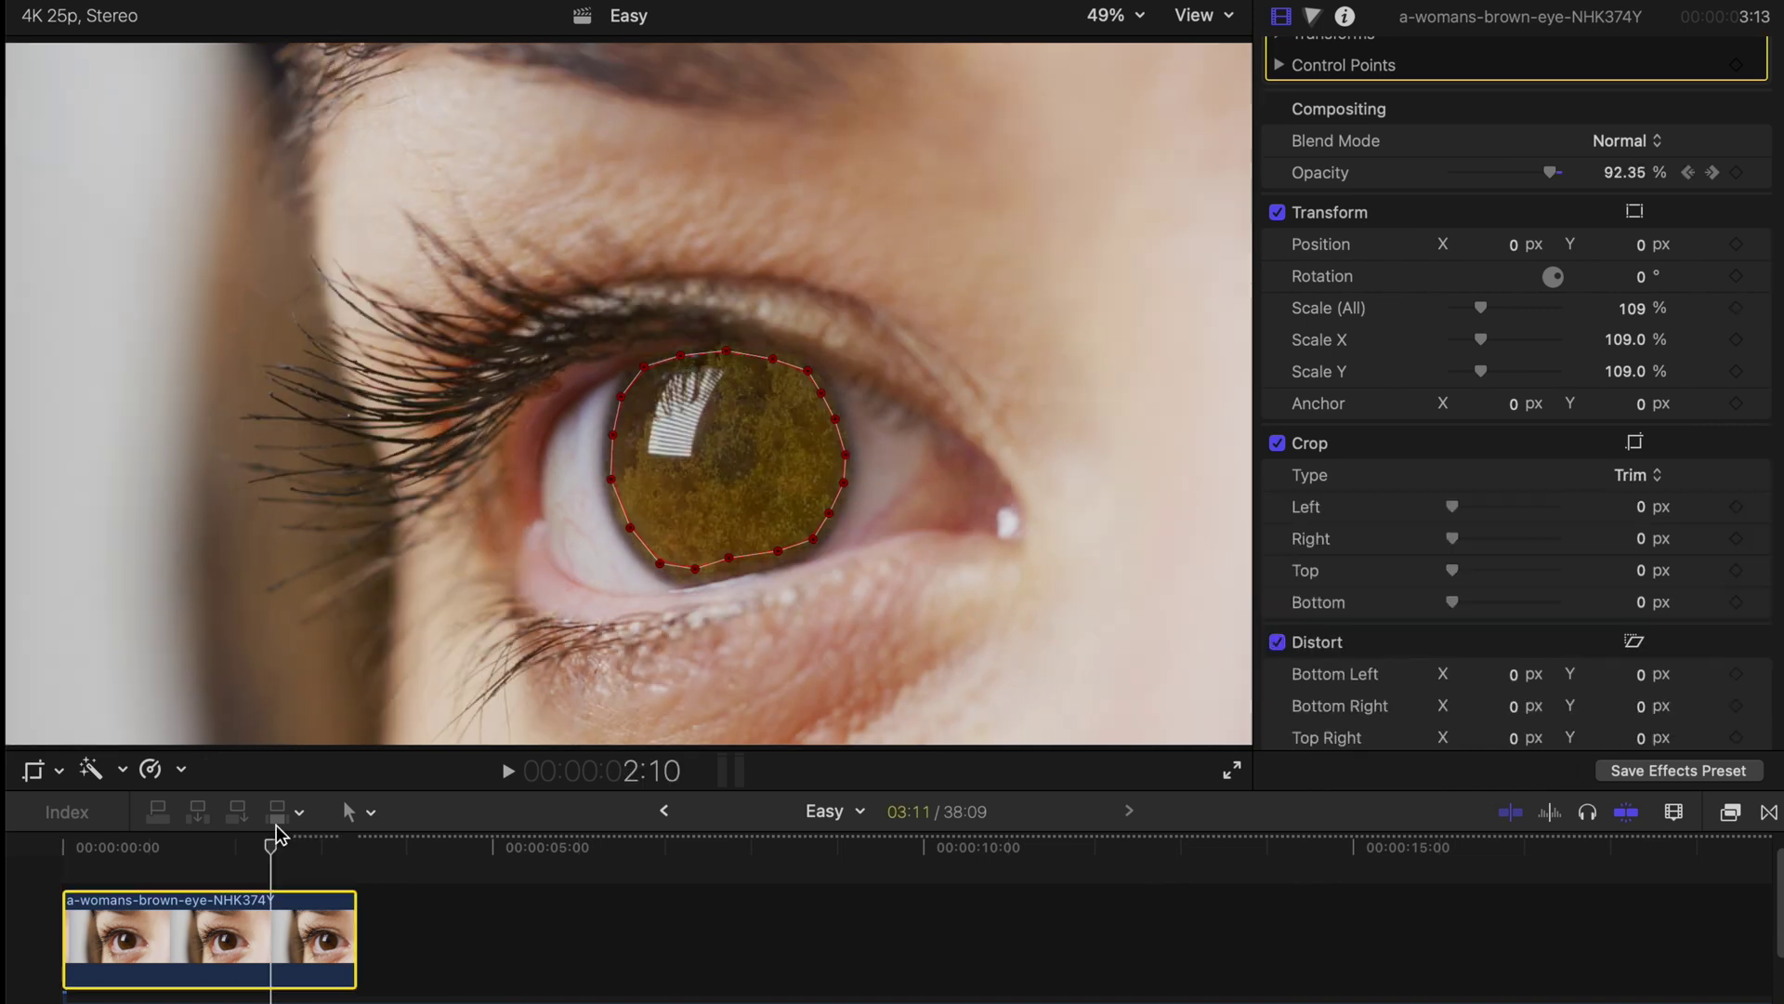
Step: Add position and scale keyframes to the eye clip at 3:06
left_click_drag(270, 844, 342, 843)
left_click(344, 932)
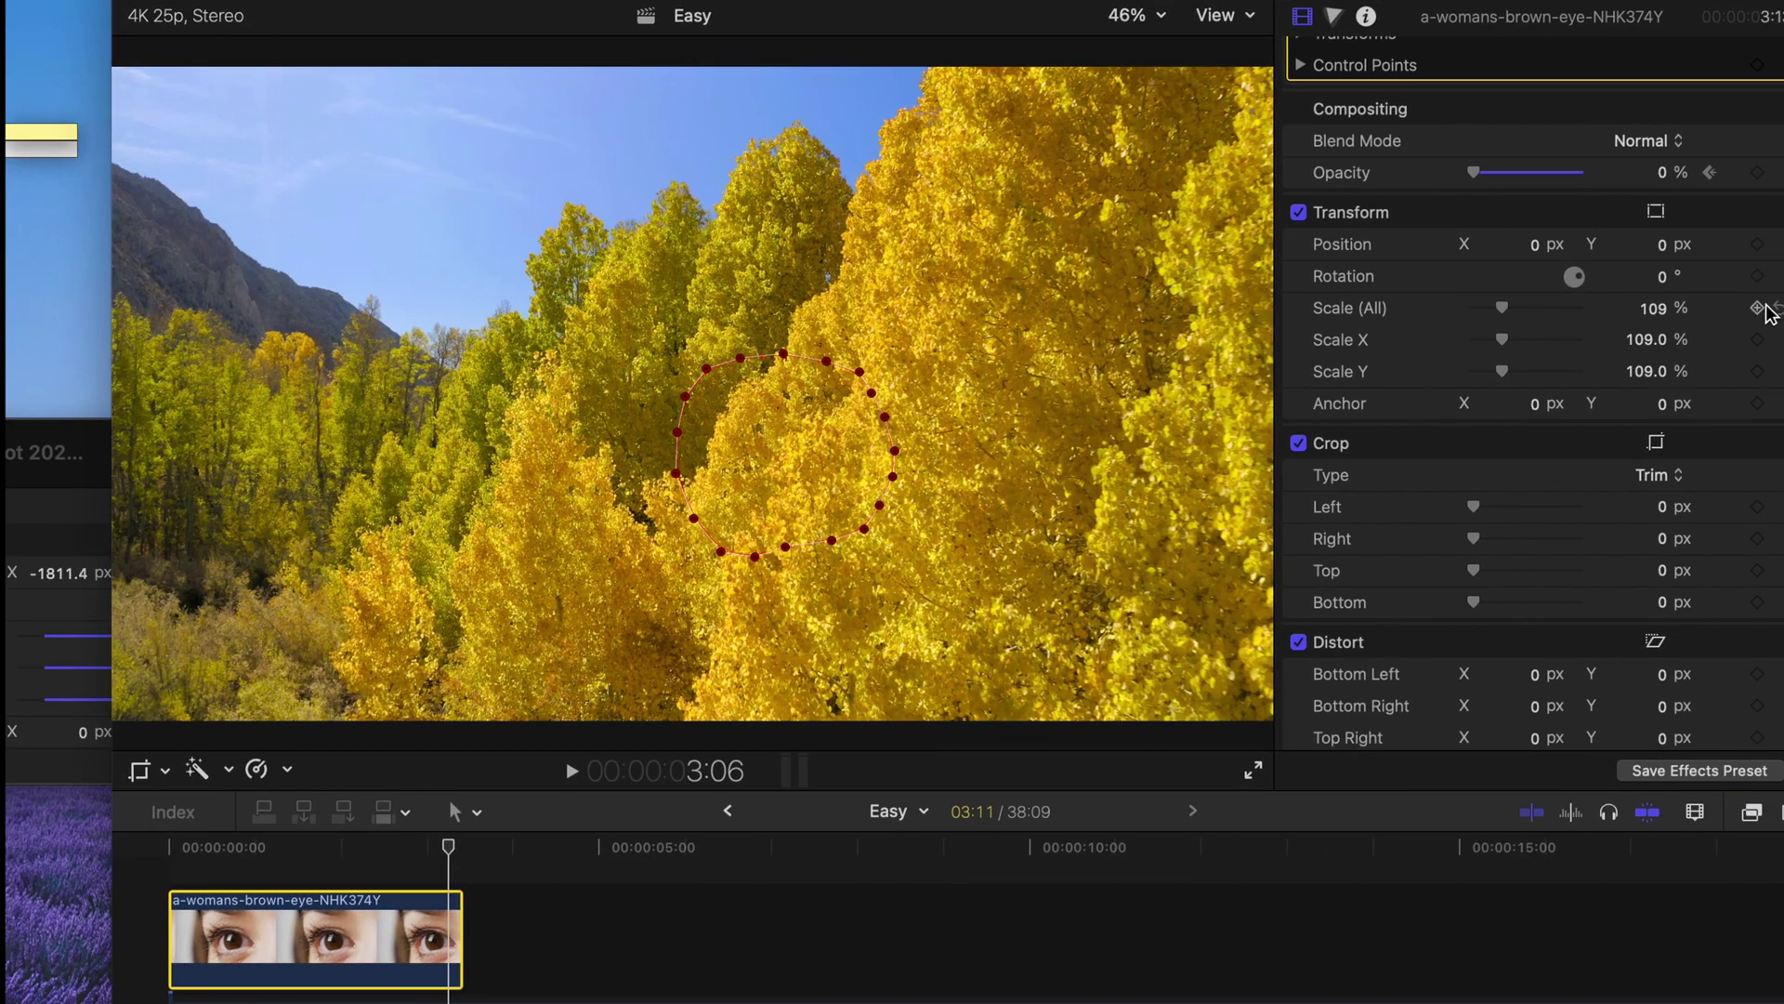
left_click(1759, 307)
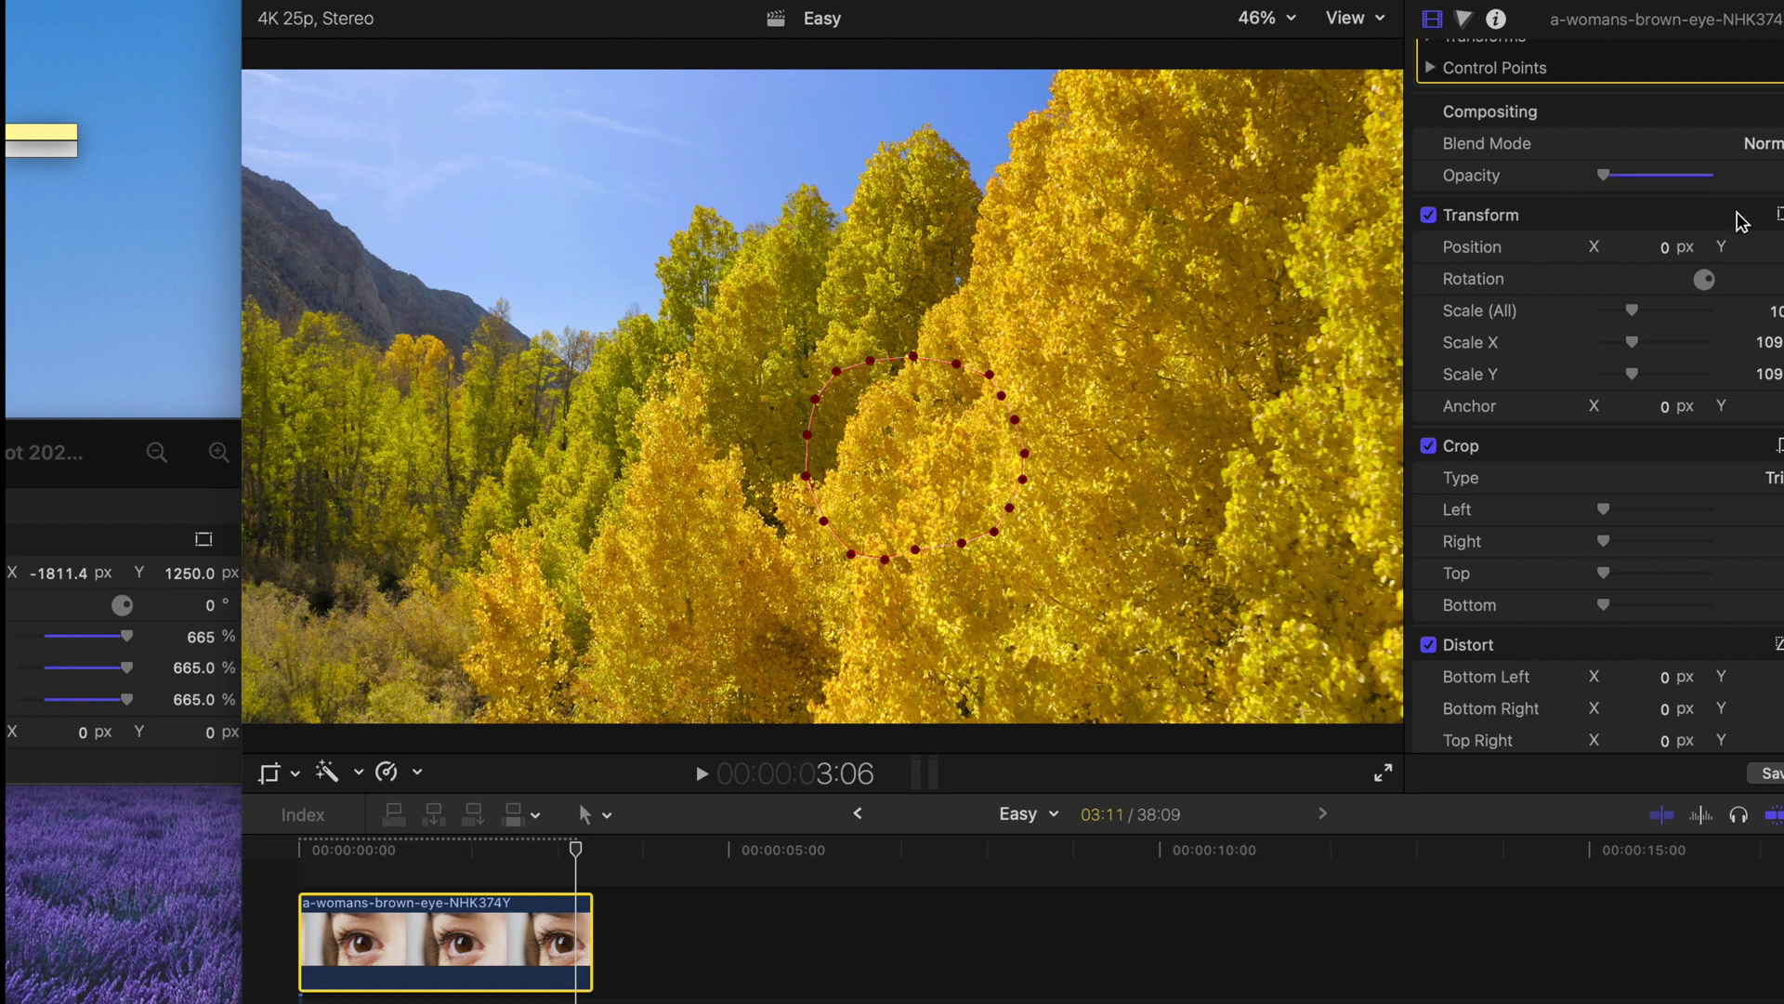
Step: Set the eye clip's 3:06 keyframes to position X -1811.4 px, Y 1250 px and scale 665%
left_click(1662, 249)
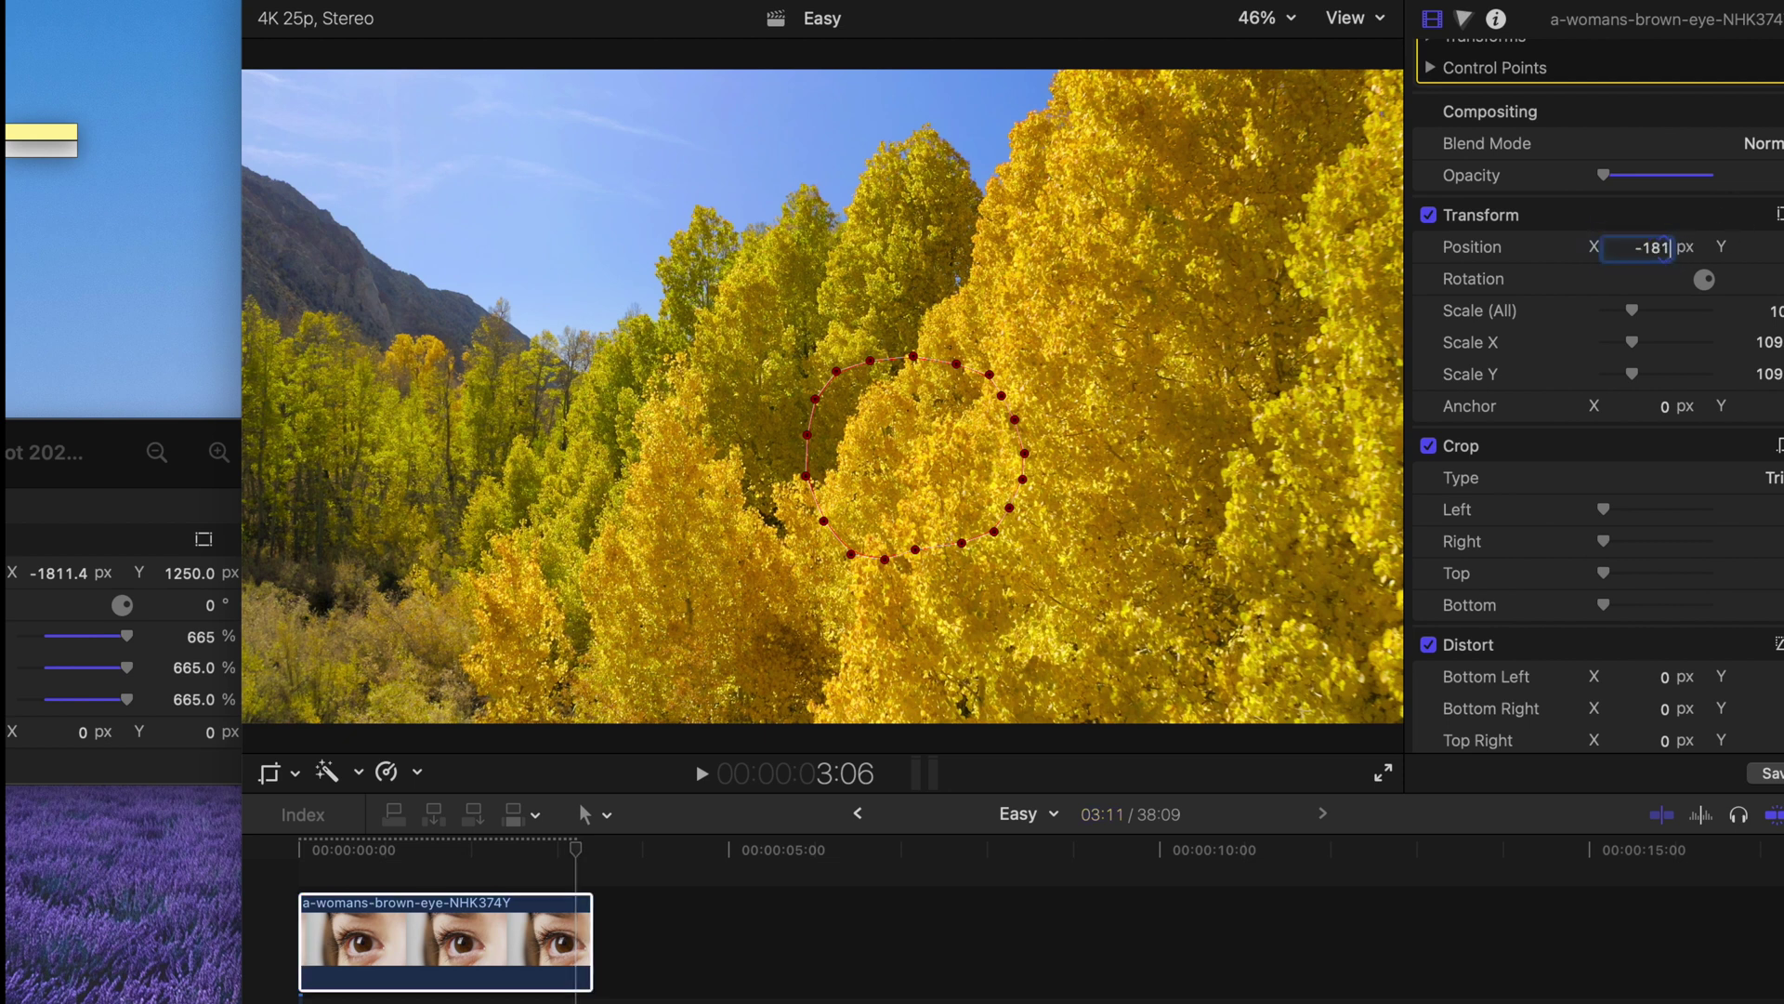
key("Tab")
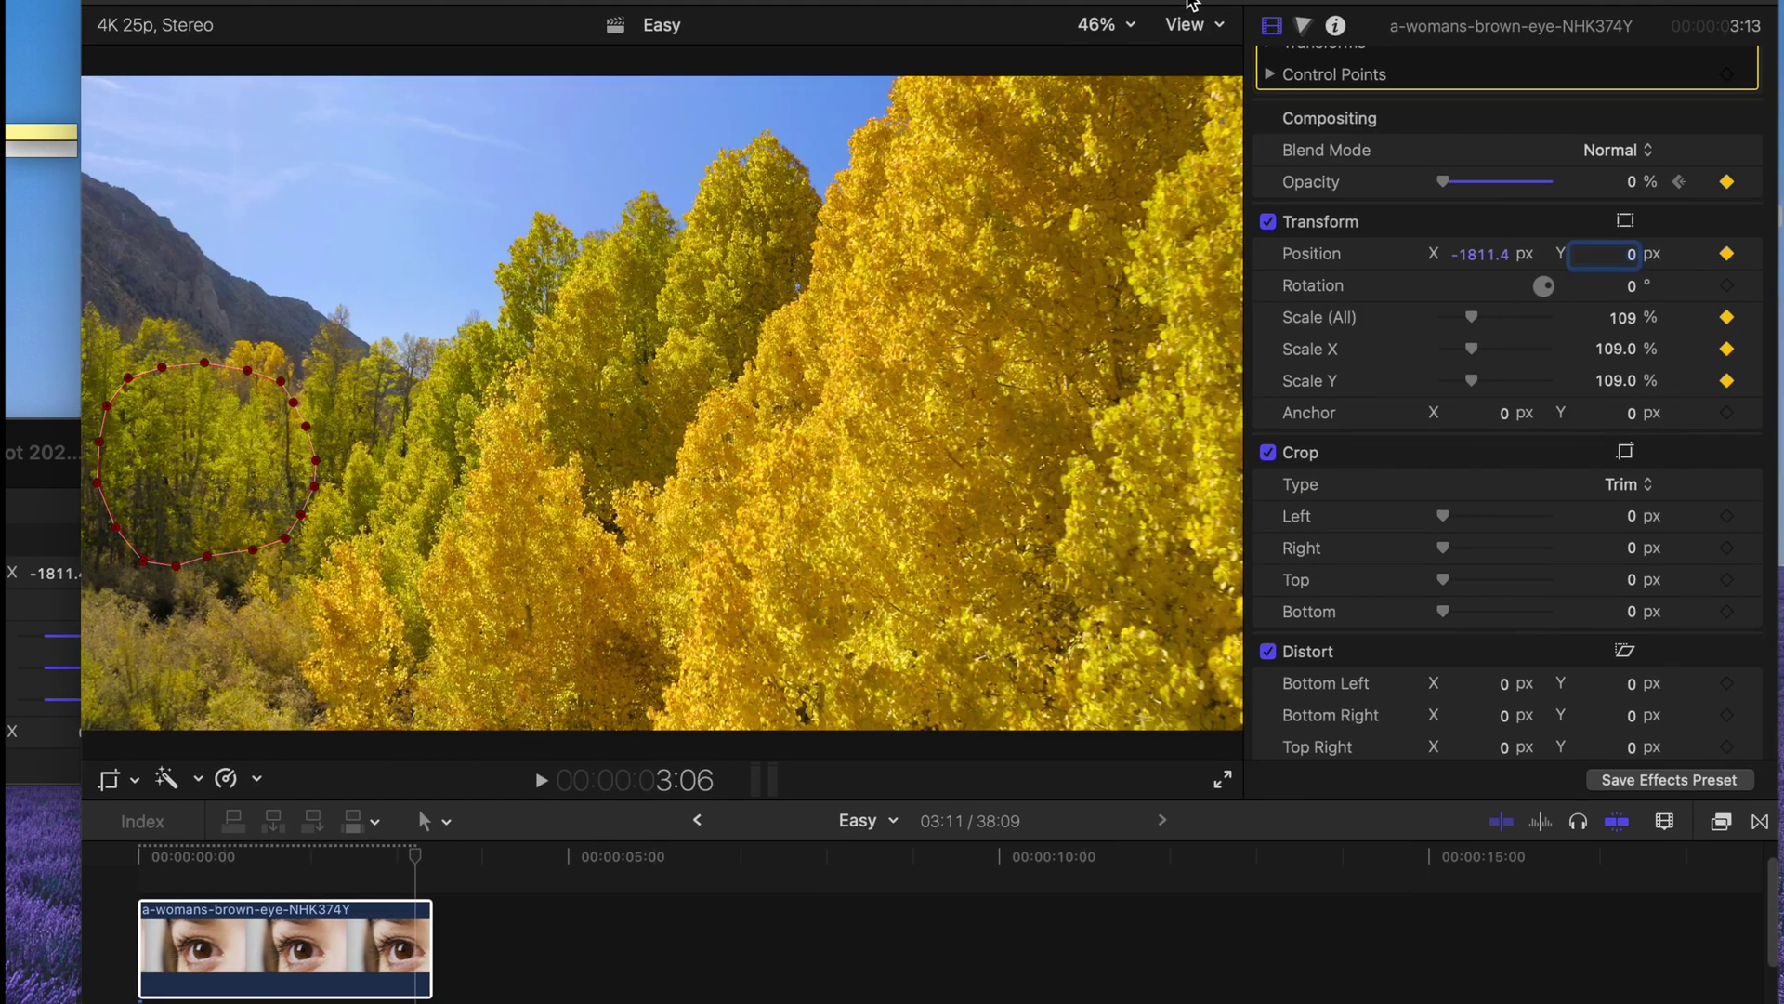
type("1250")
key("Return")
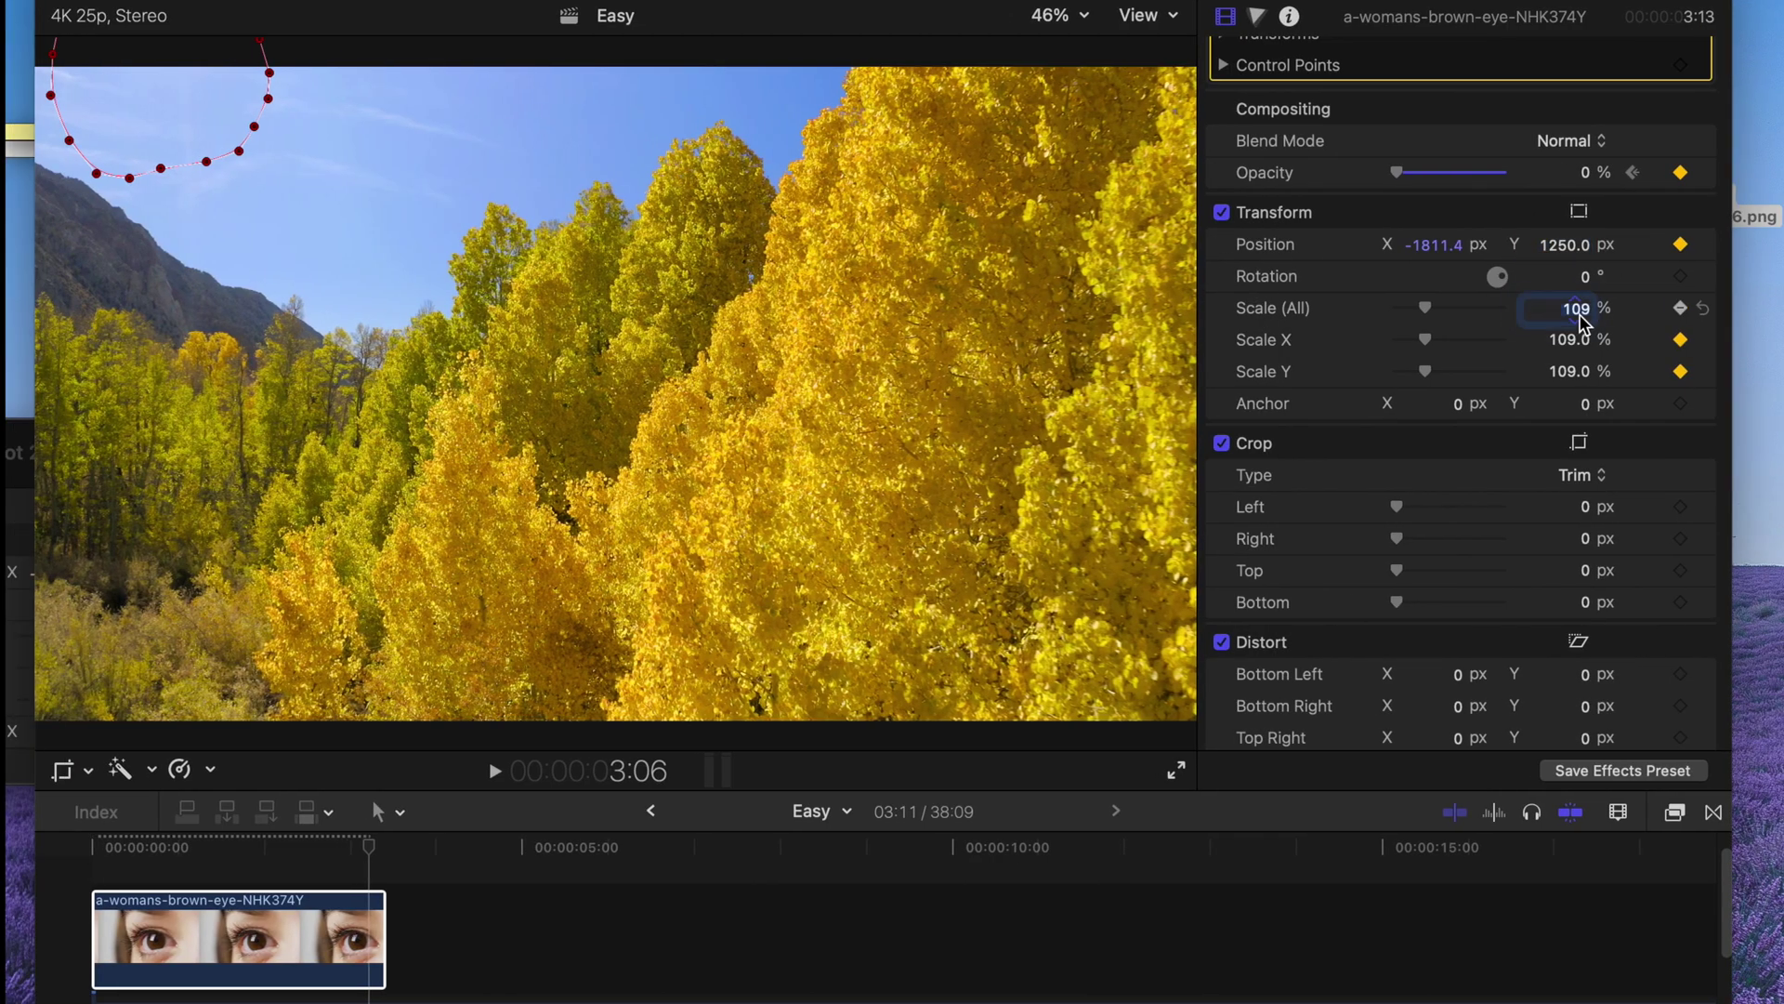
type("65")
key("Return")
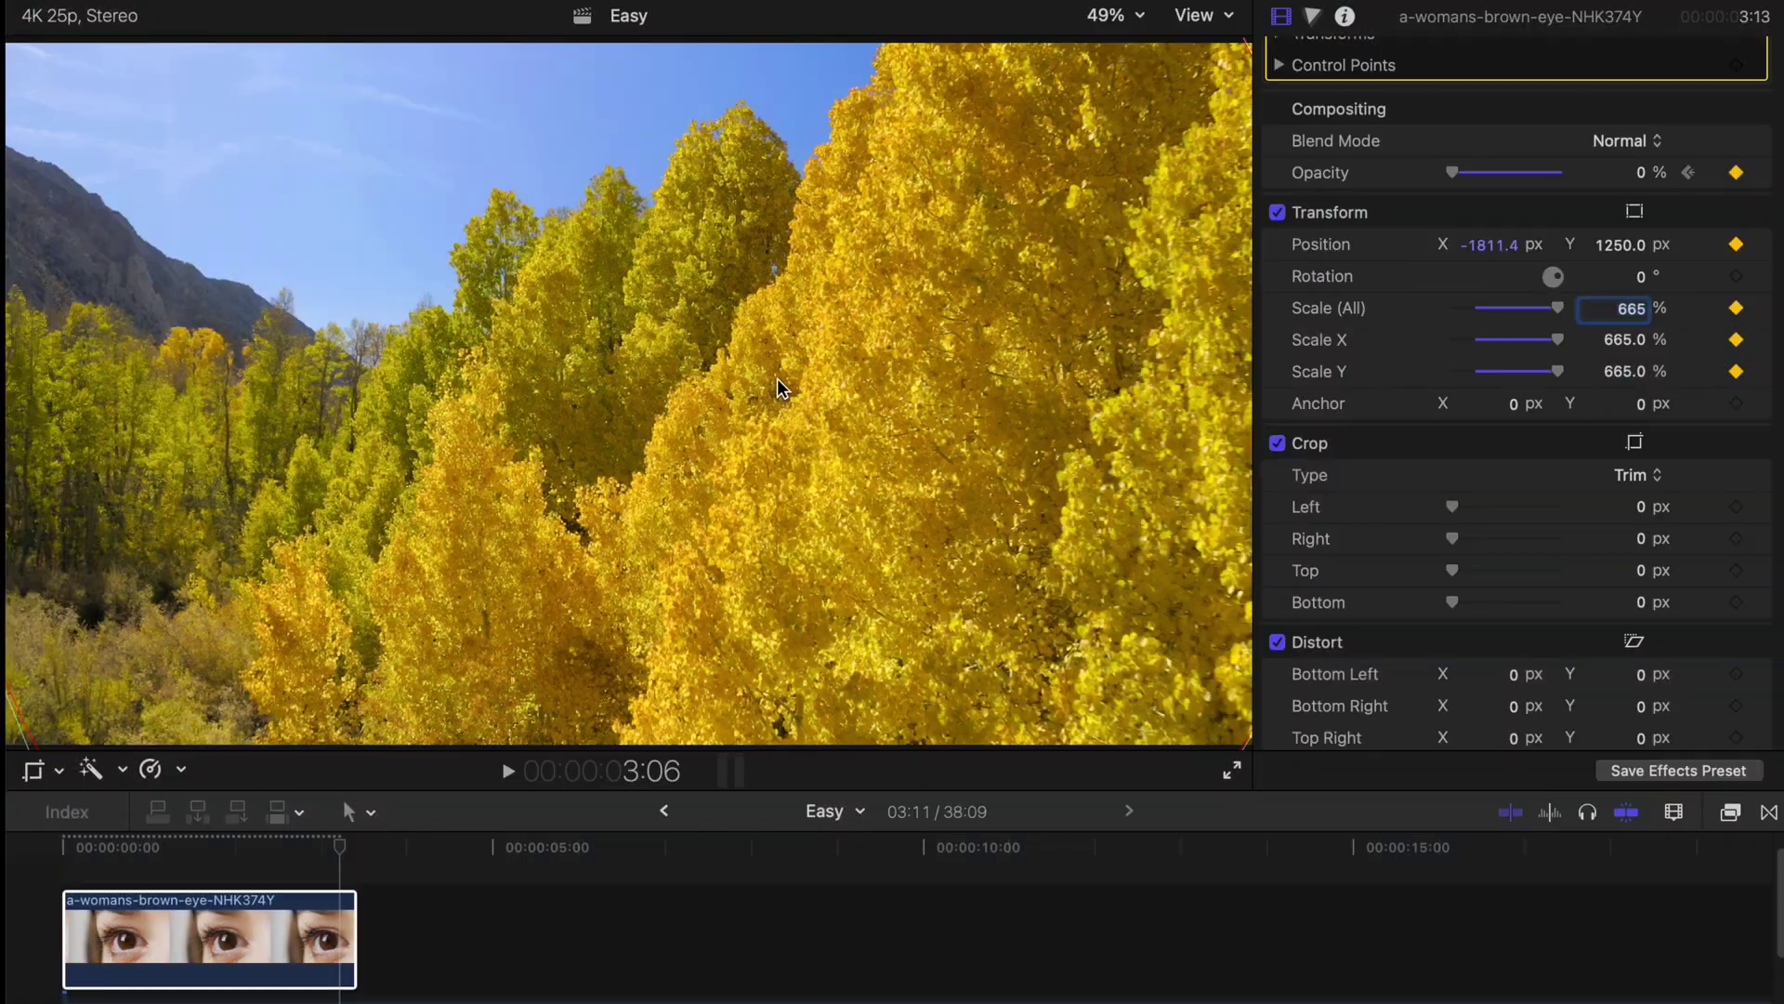
Step: Keyframe the eye clip at its start with position X 0, Y 0 and scale 109%, and play the zoom
left_click(65, 857)
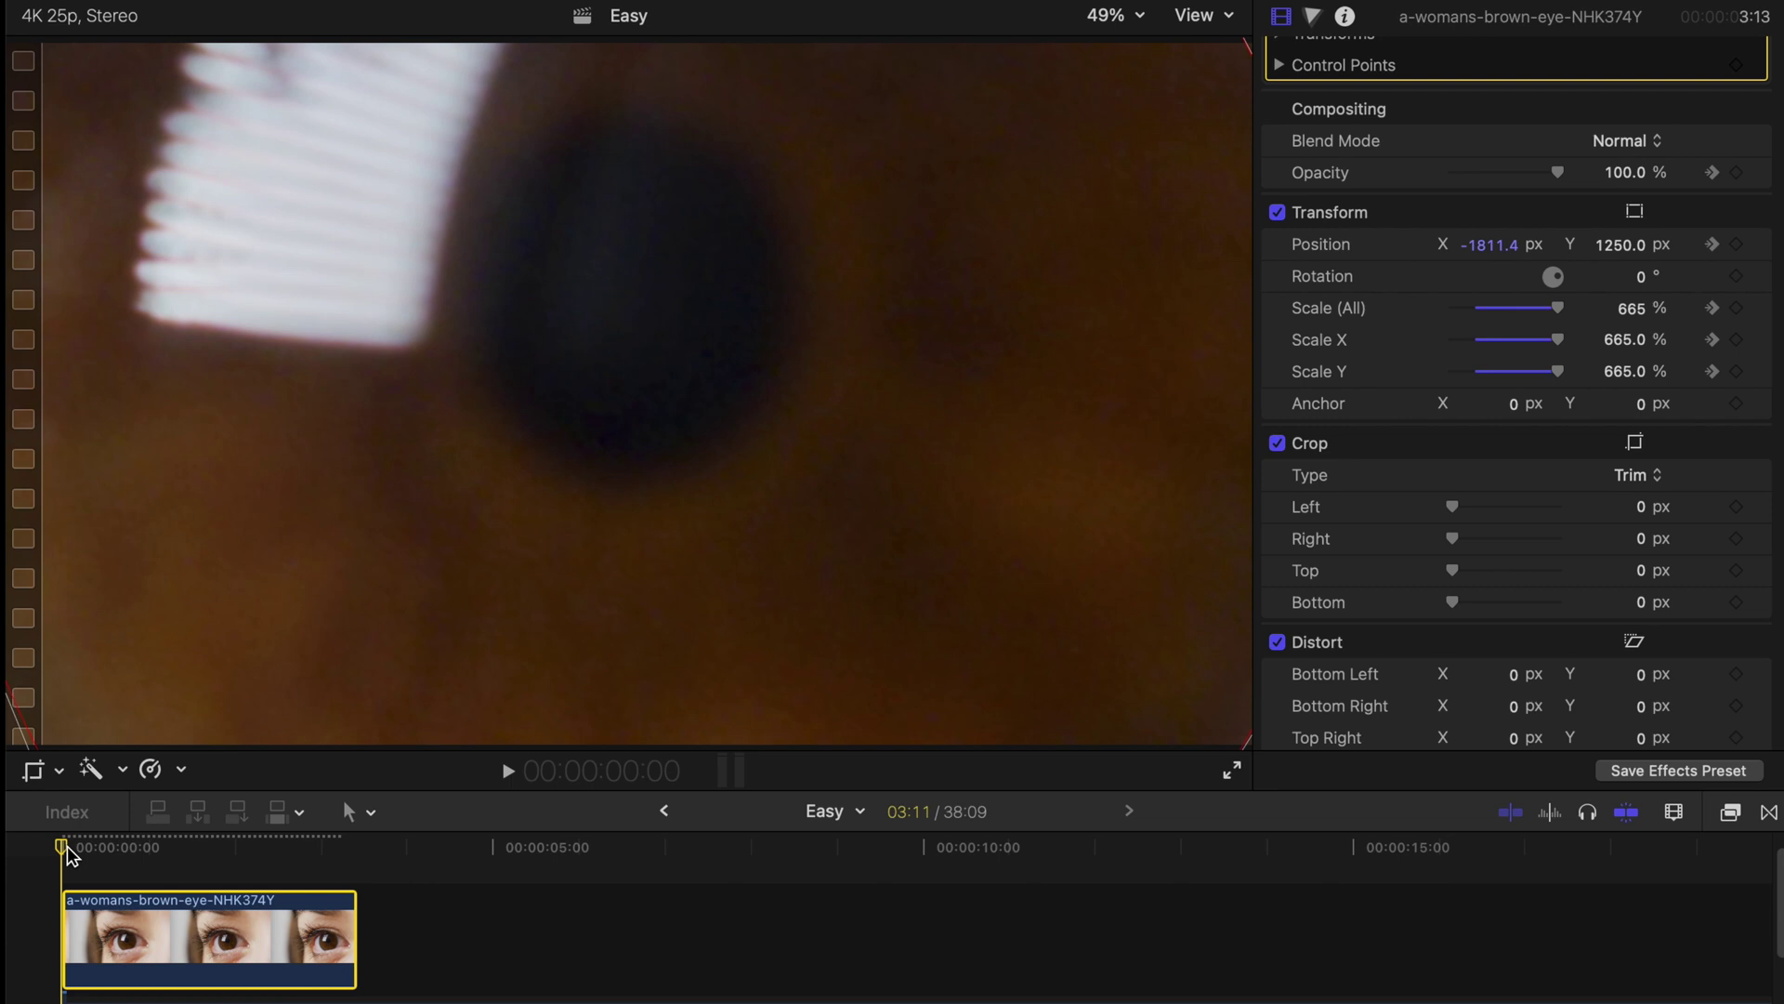
left_click(1736, 308)
left_click(1511, 245)
type("0")
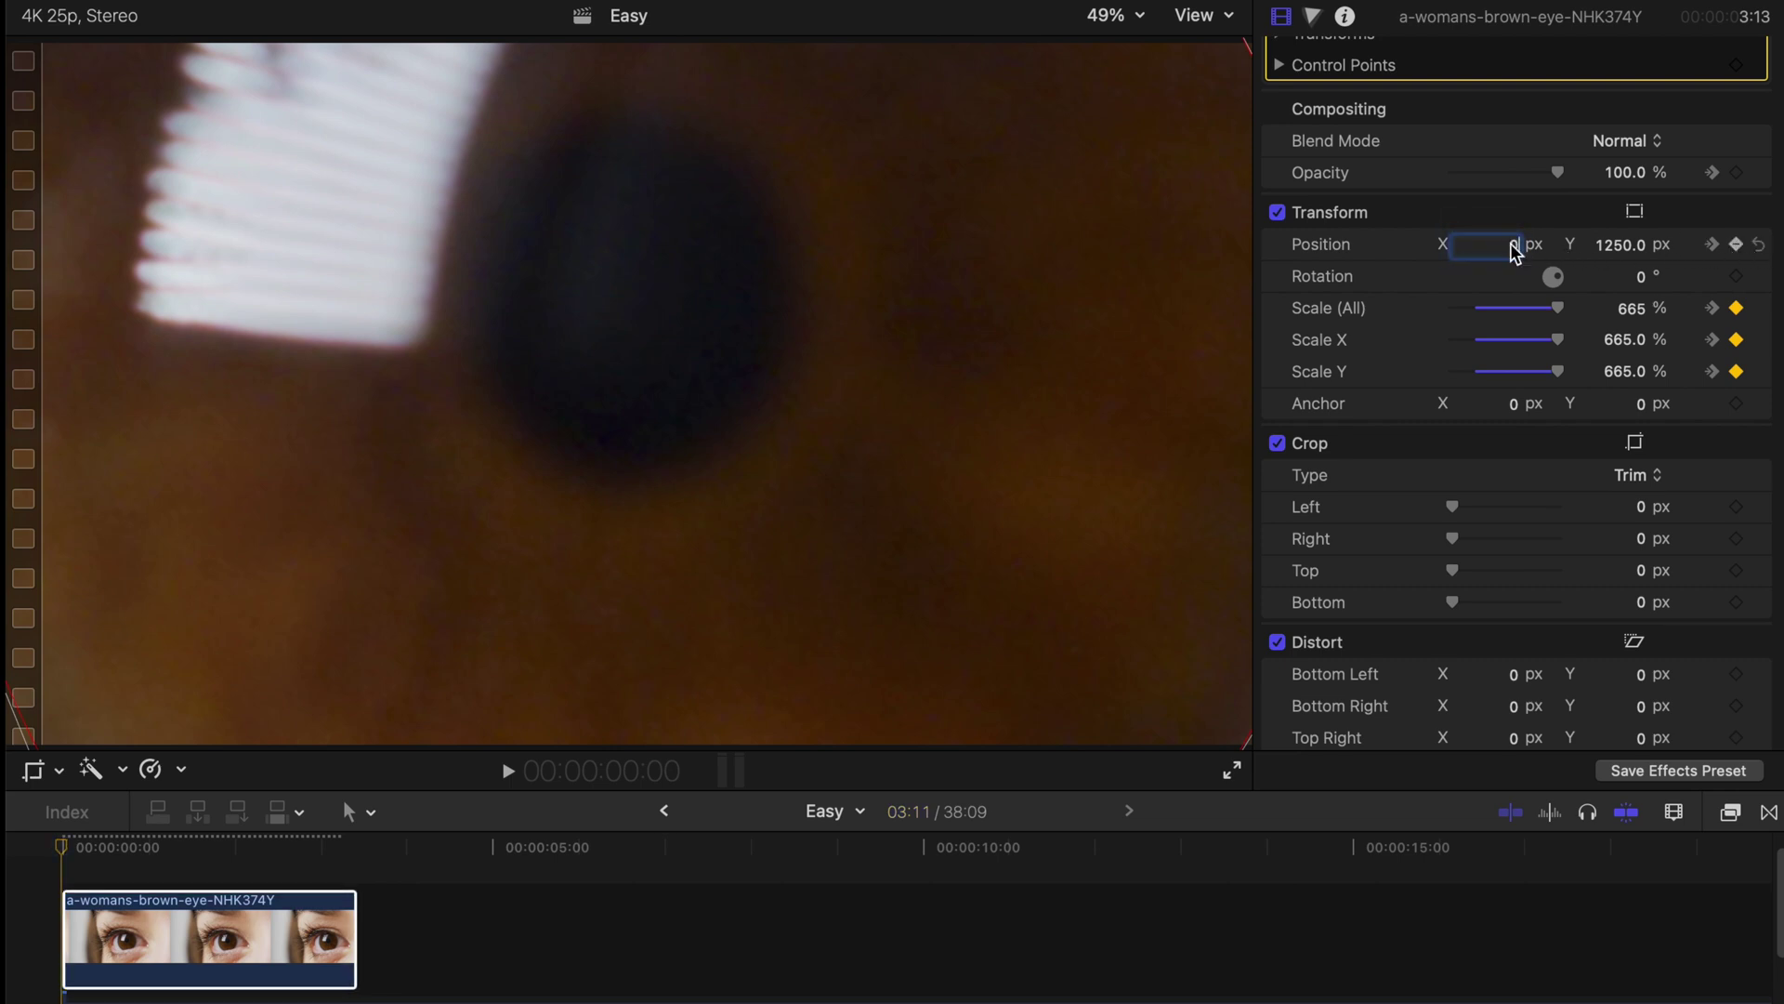
left_click(1626, 245)
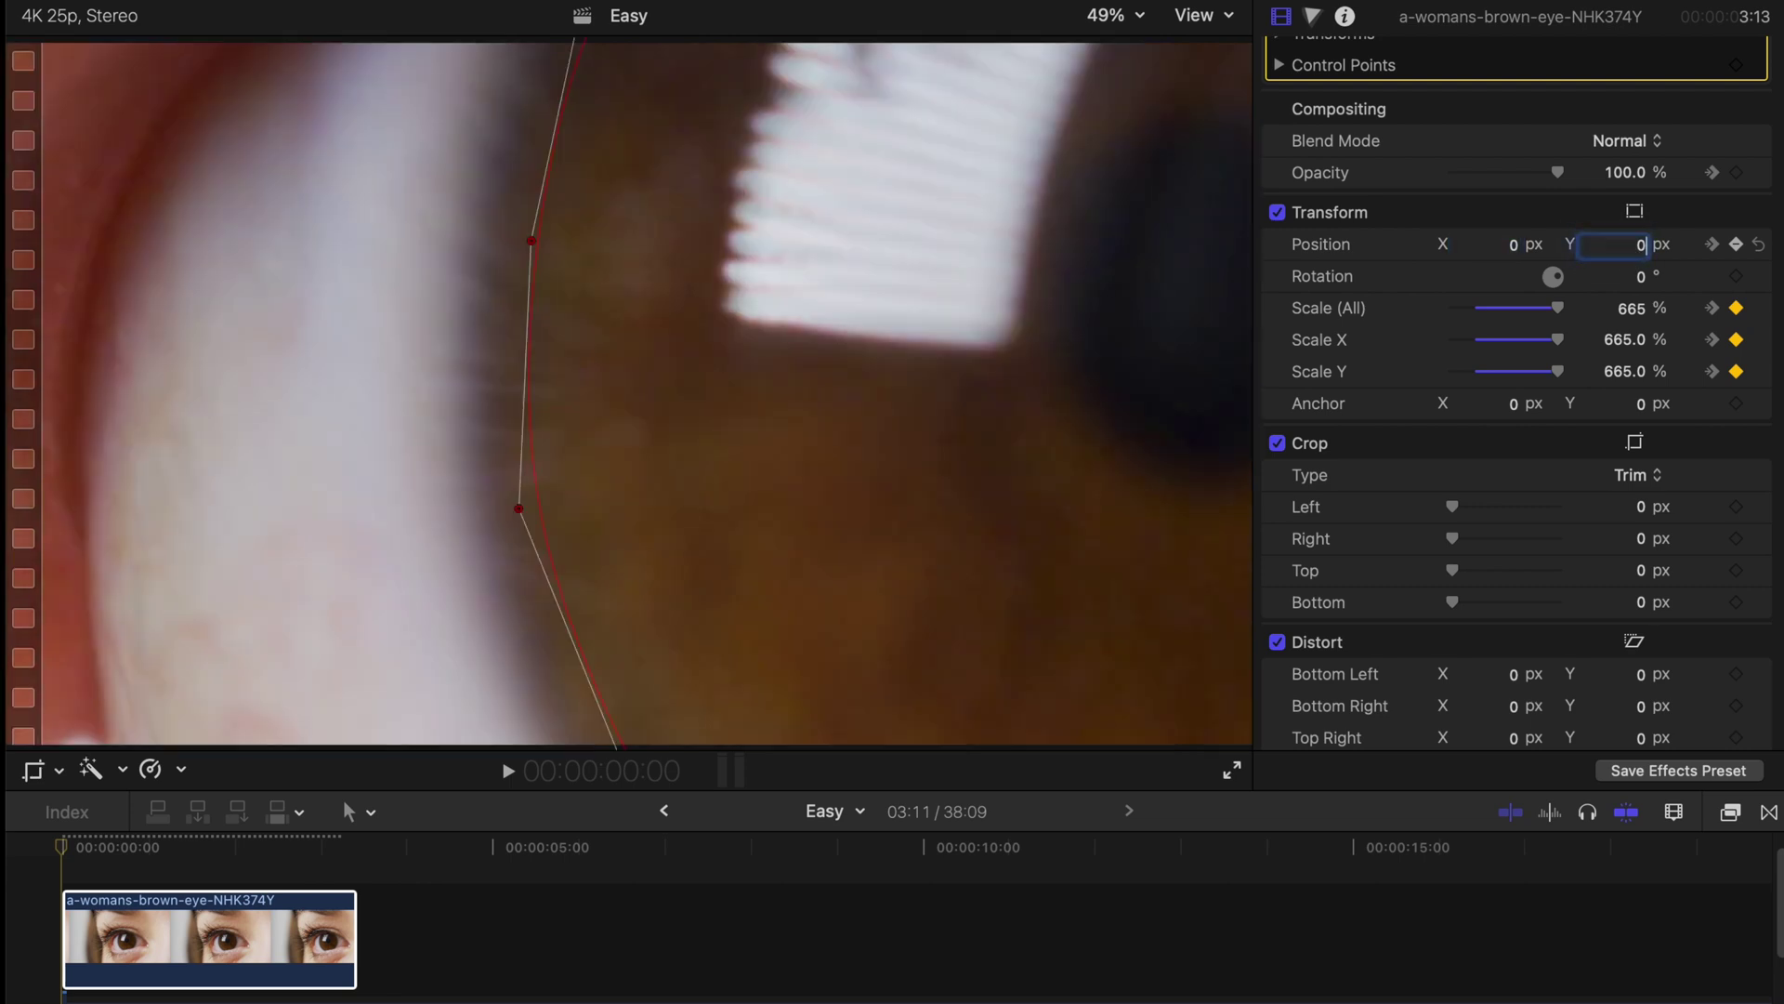
key("Return")
left_click(1635, 313)
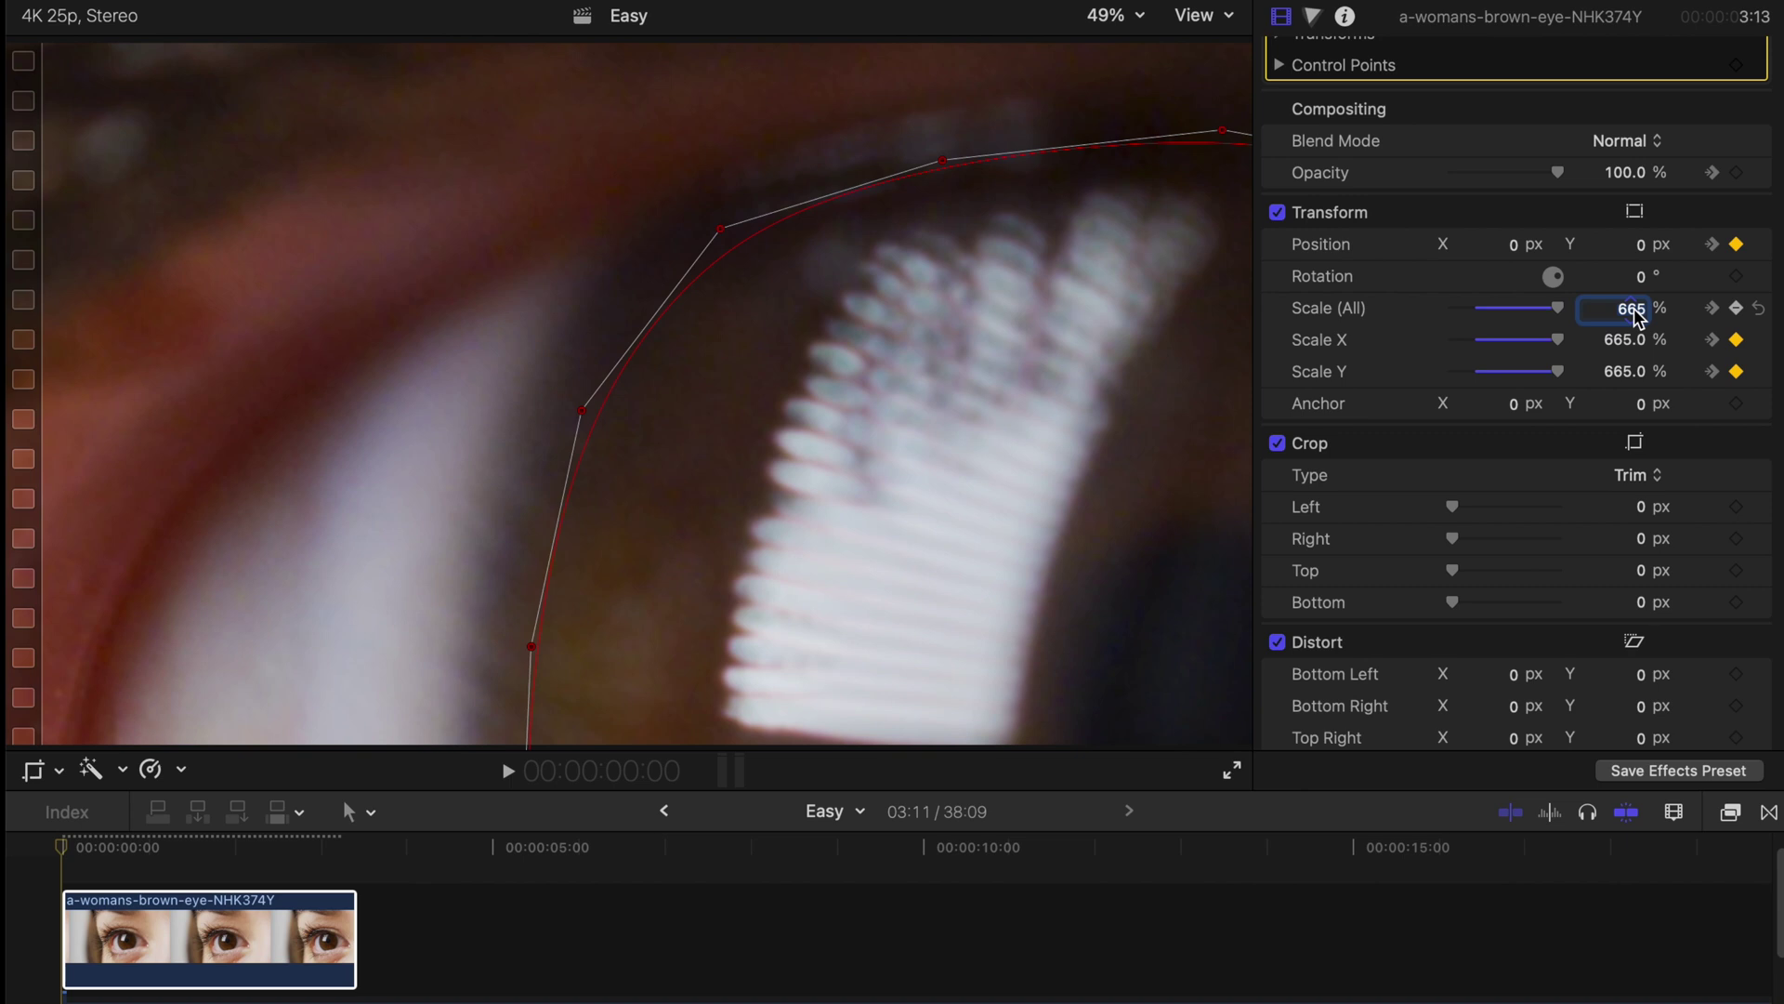
key("Return")
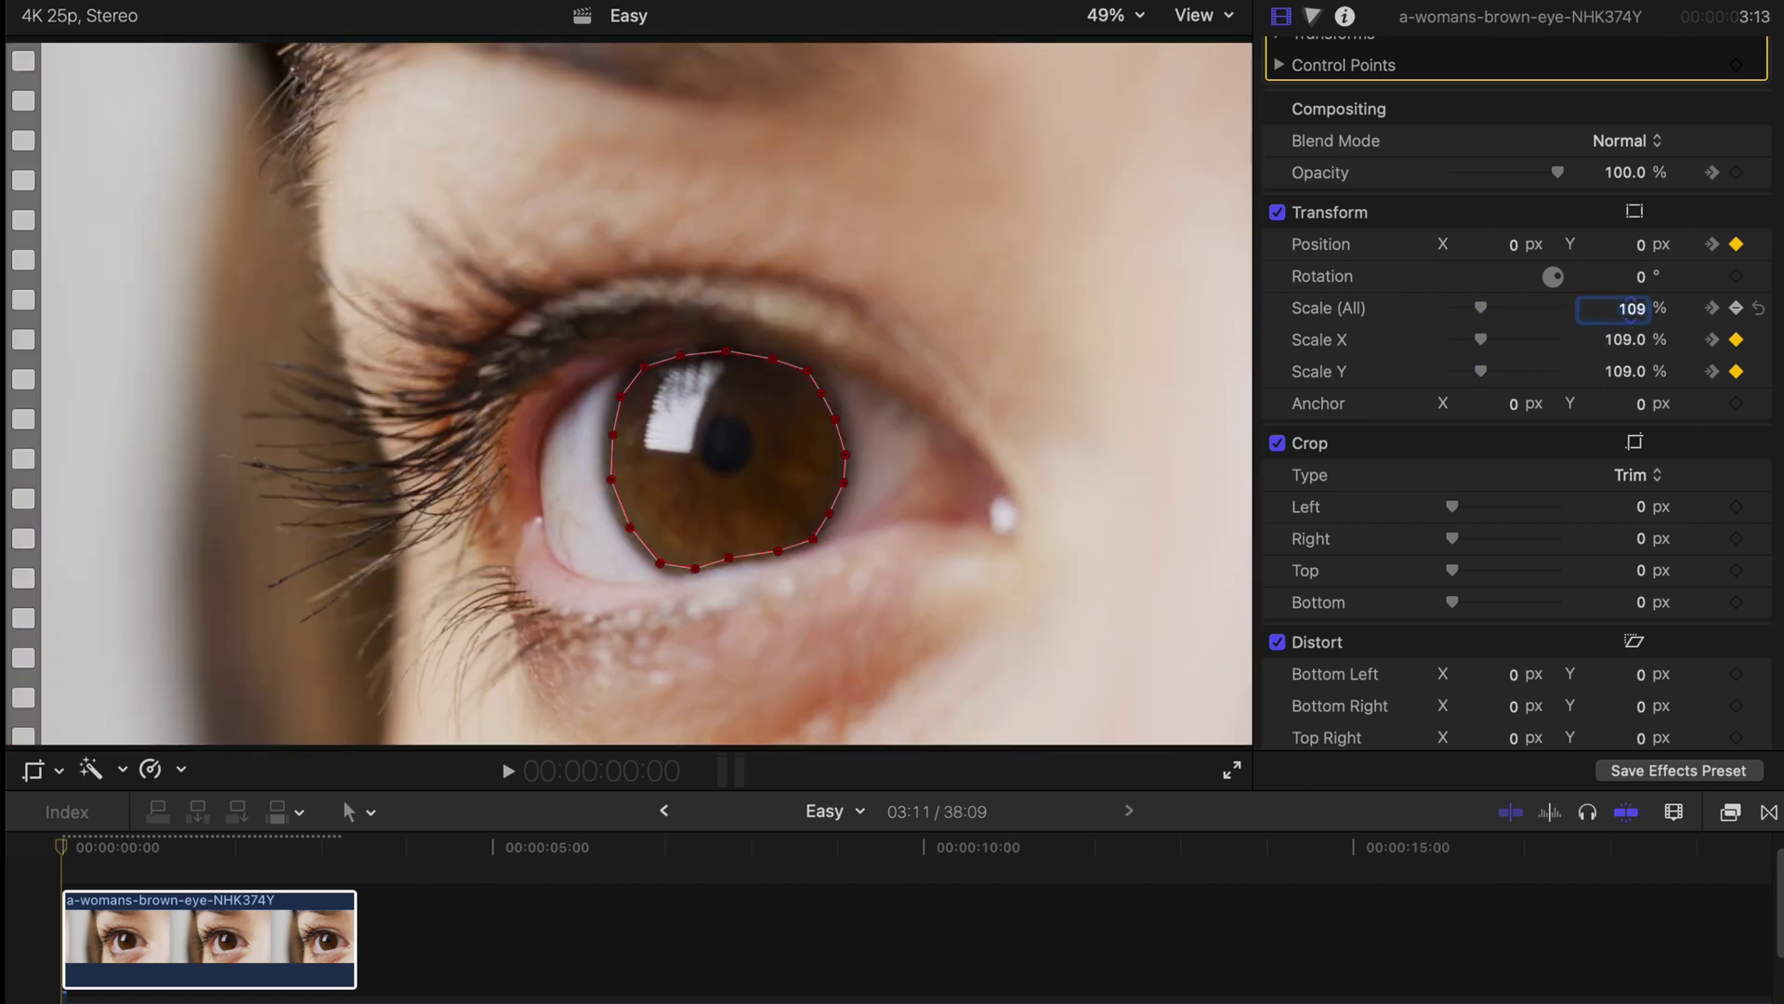
left_click(54, 850)
key("space")
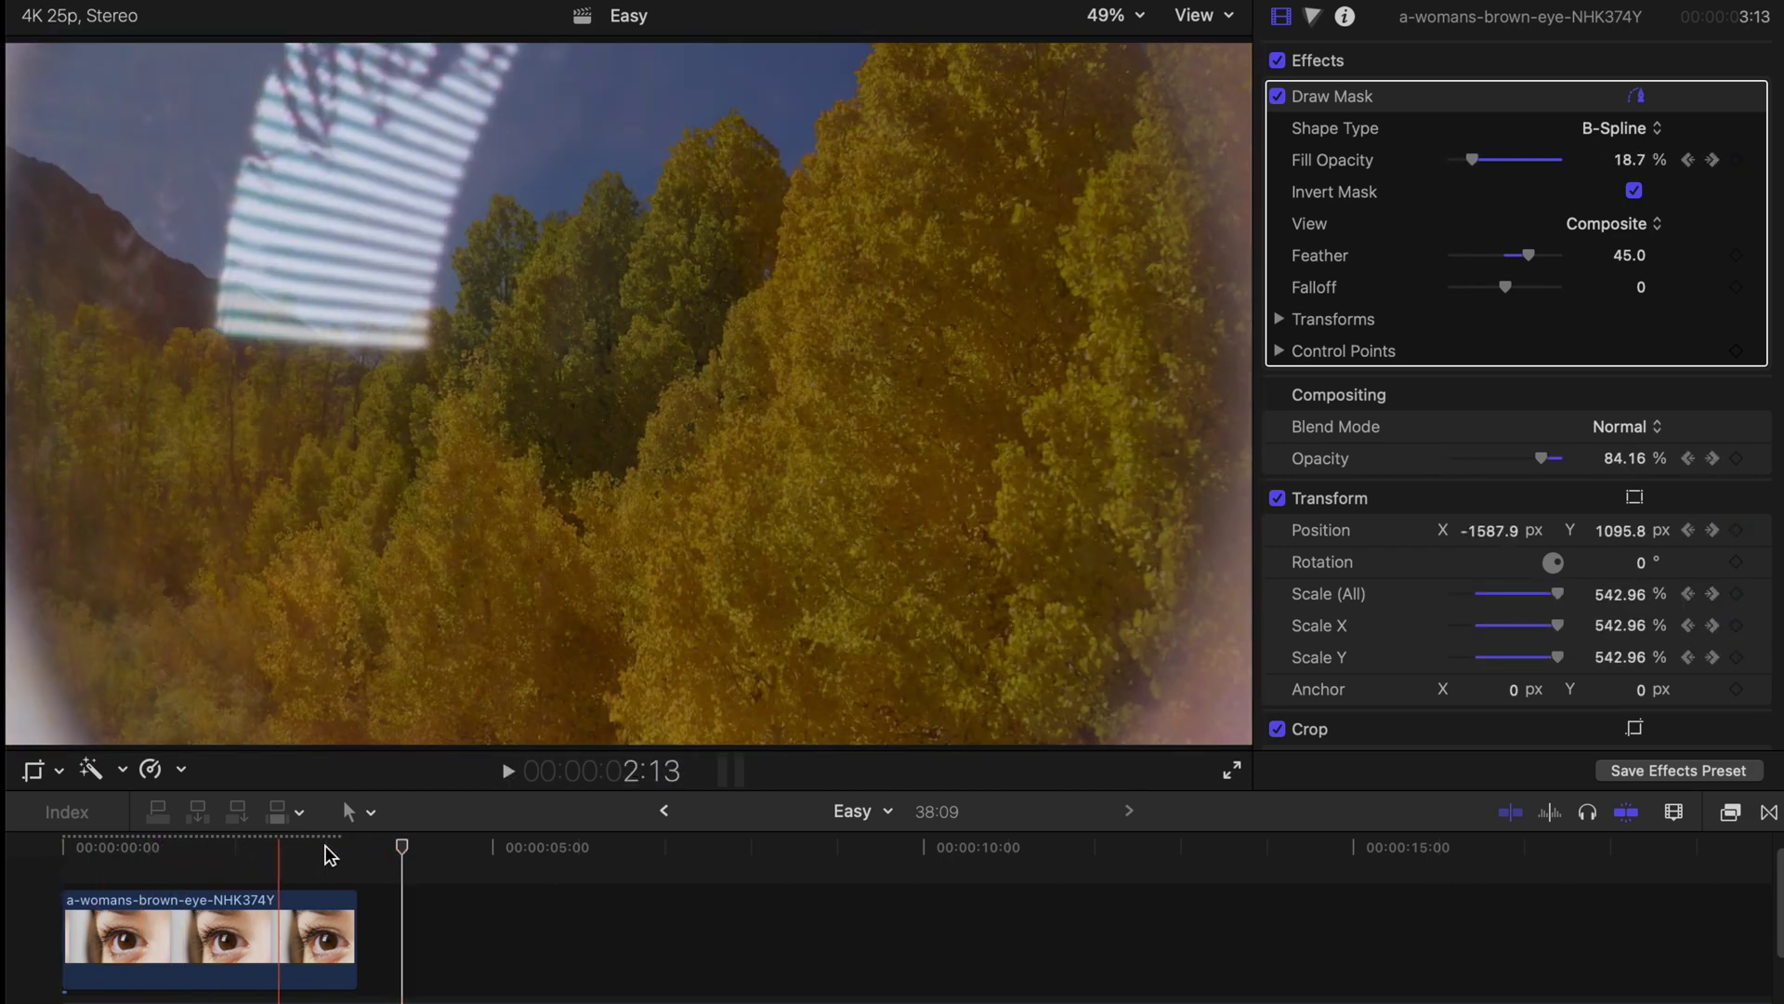
Step: Keyframe the eye clip's opacity at 8.16% at 3:04 and play the transition from the start
left_click(334, 849)
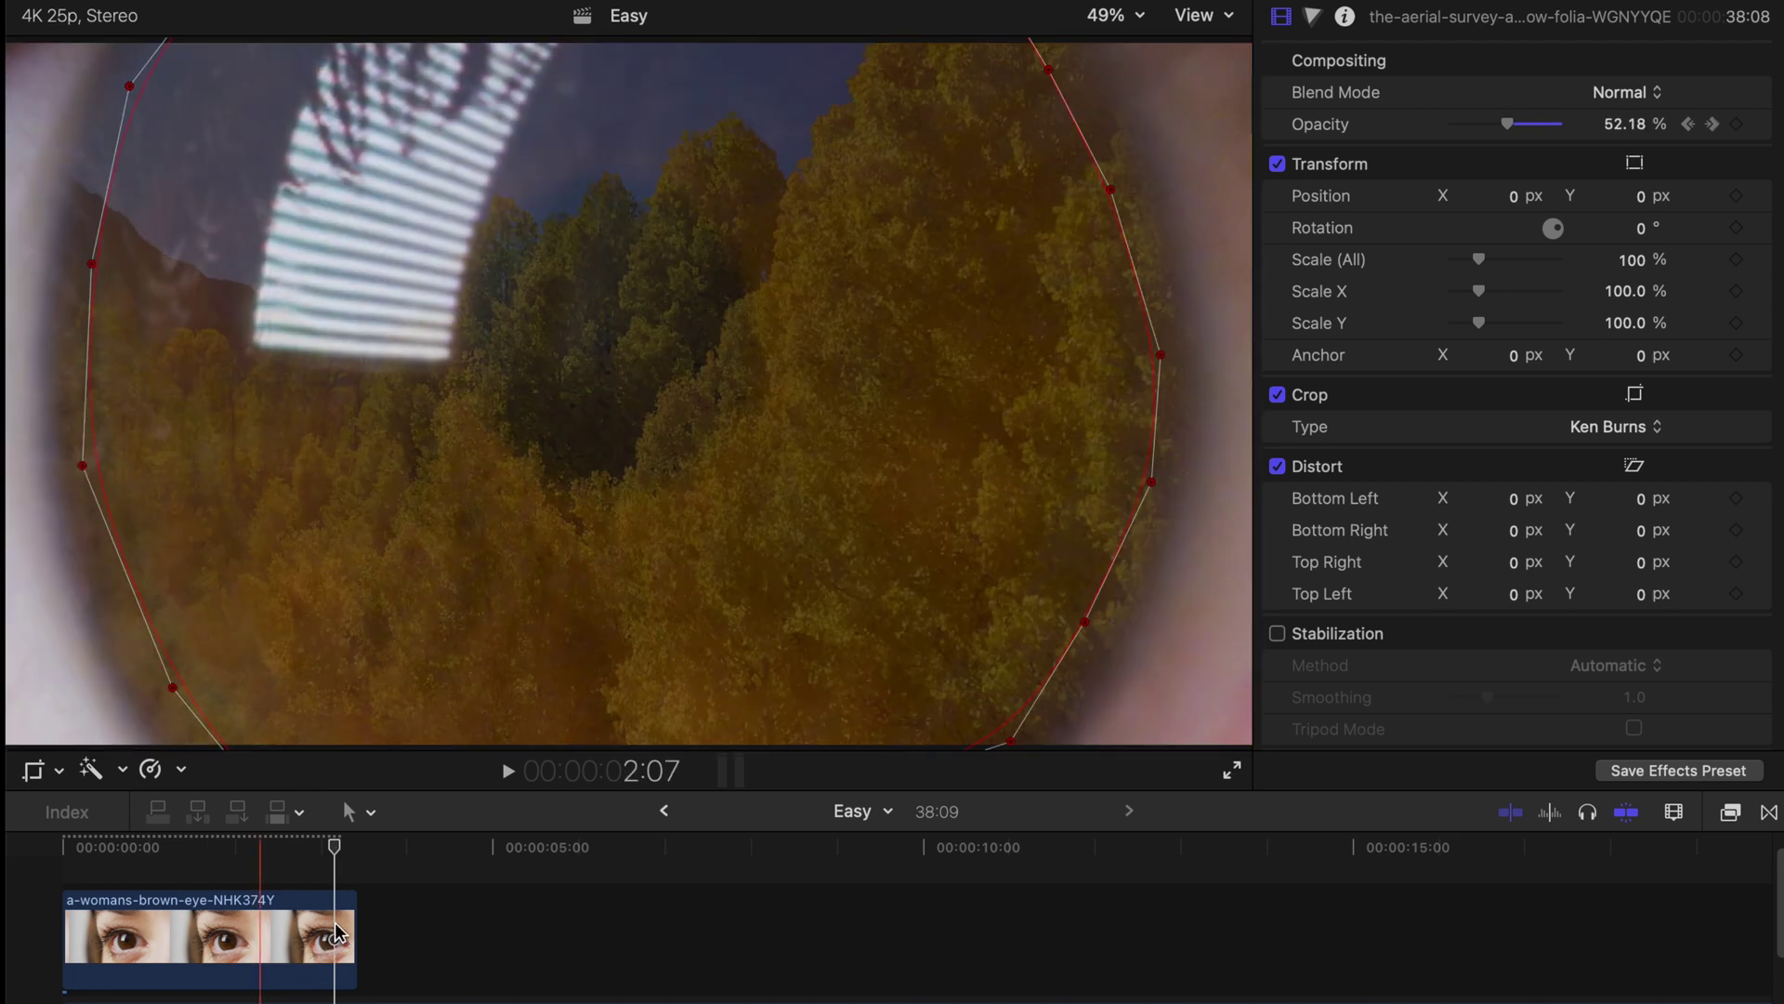
left_click(336, 932)
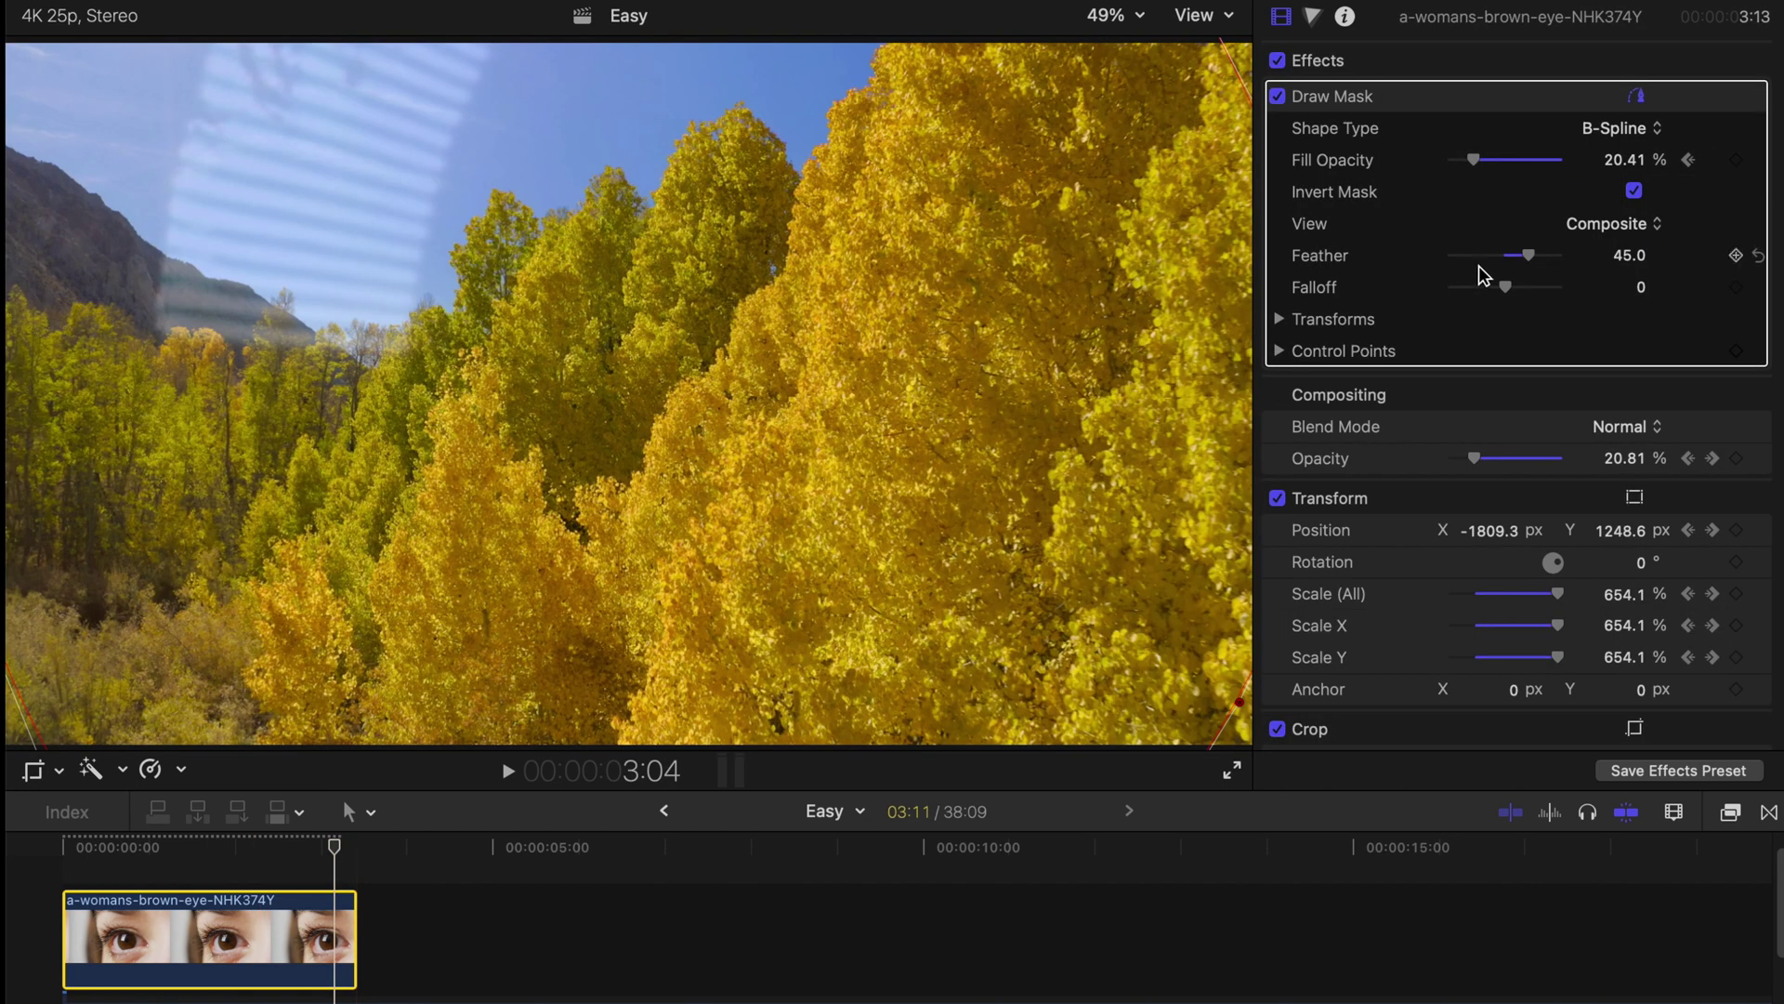
left_click_drag(1470, 455, 1457, 455)
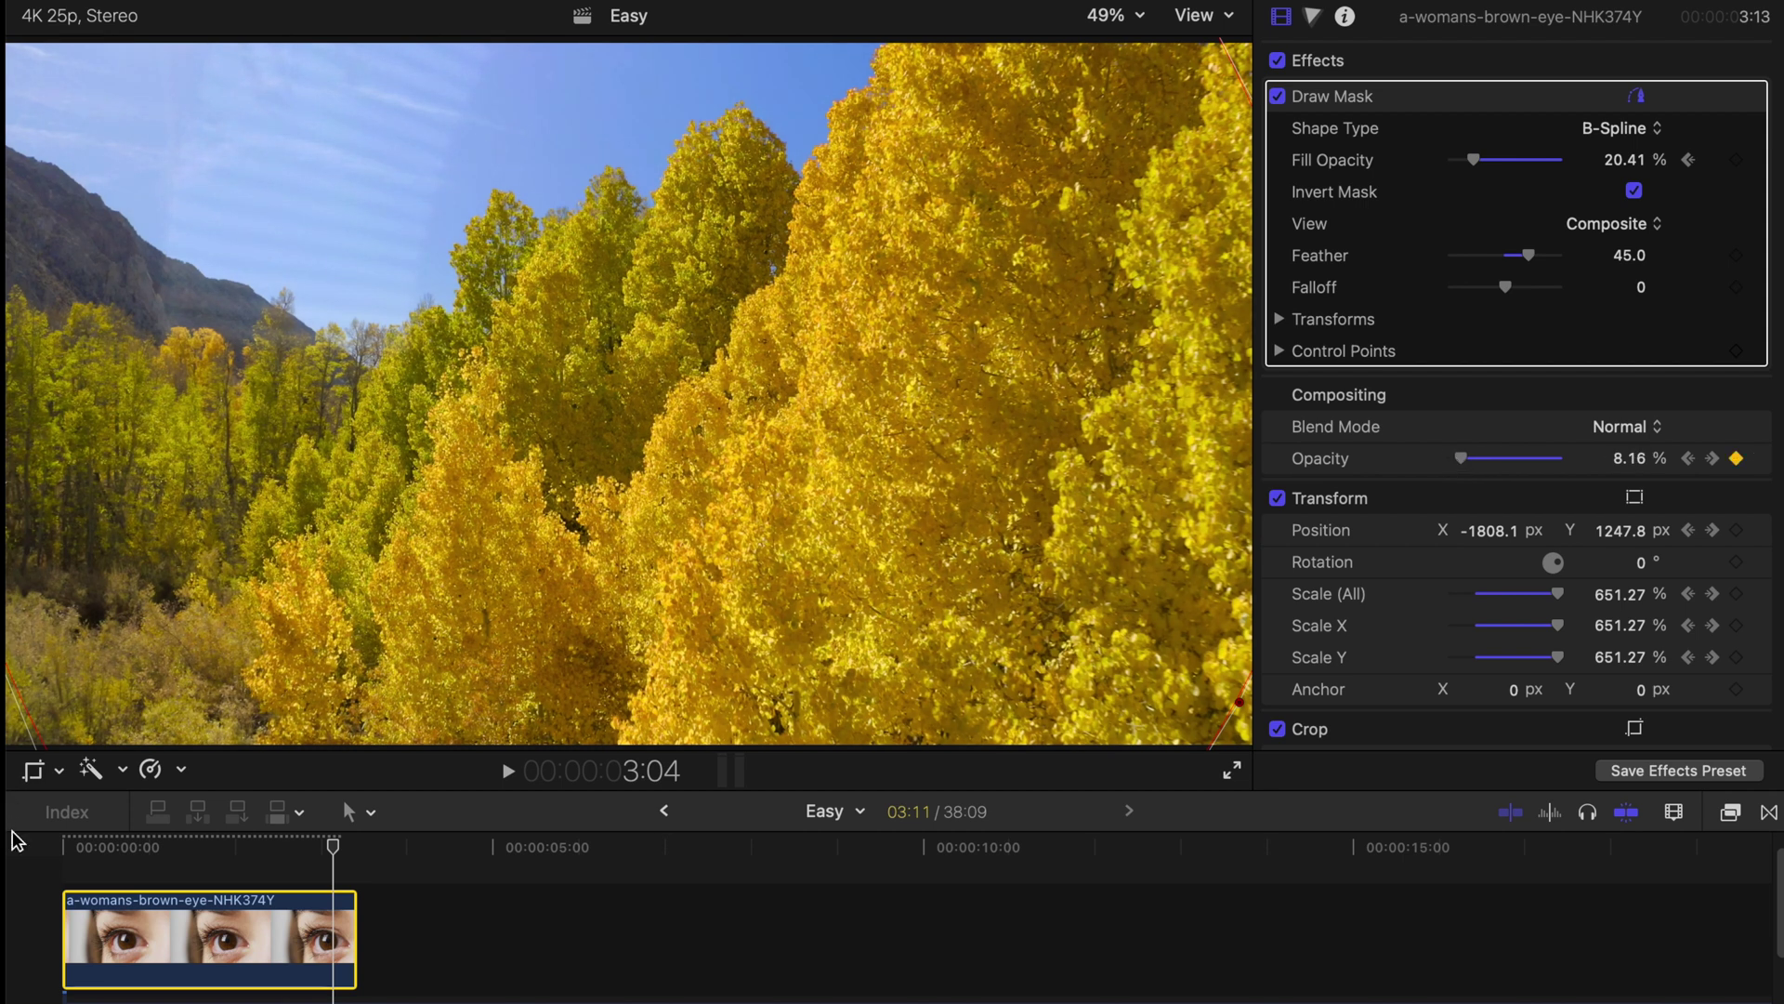
left_click(67, 854)
key("space")
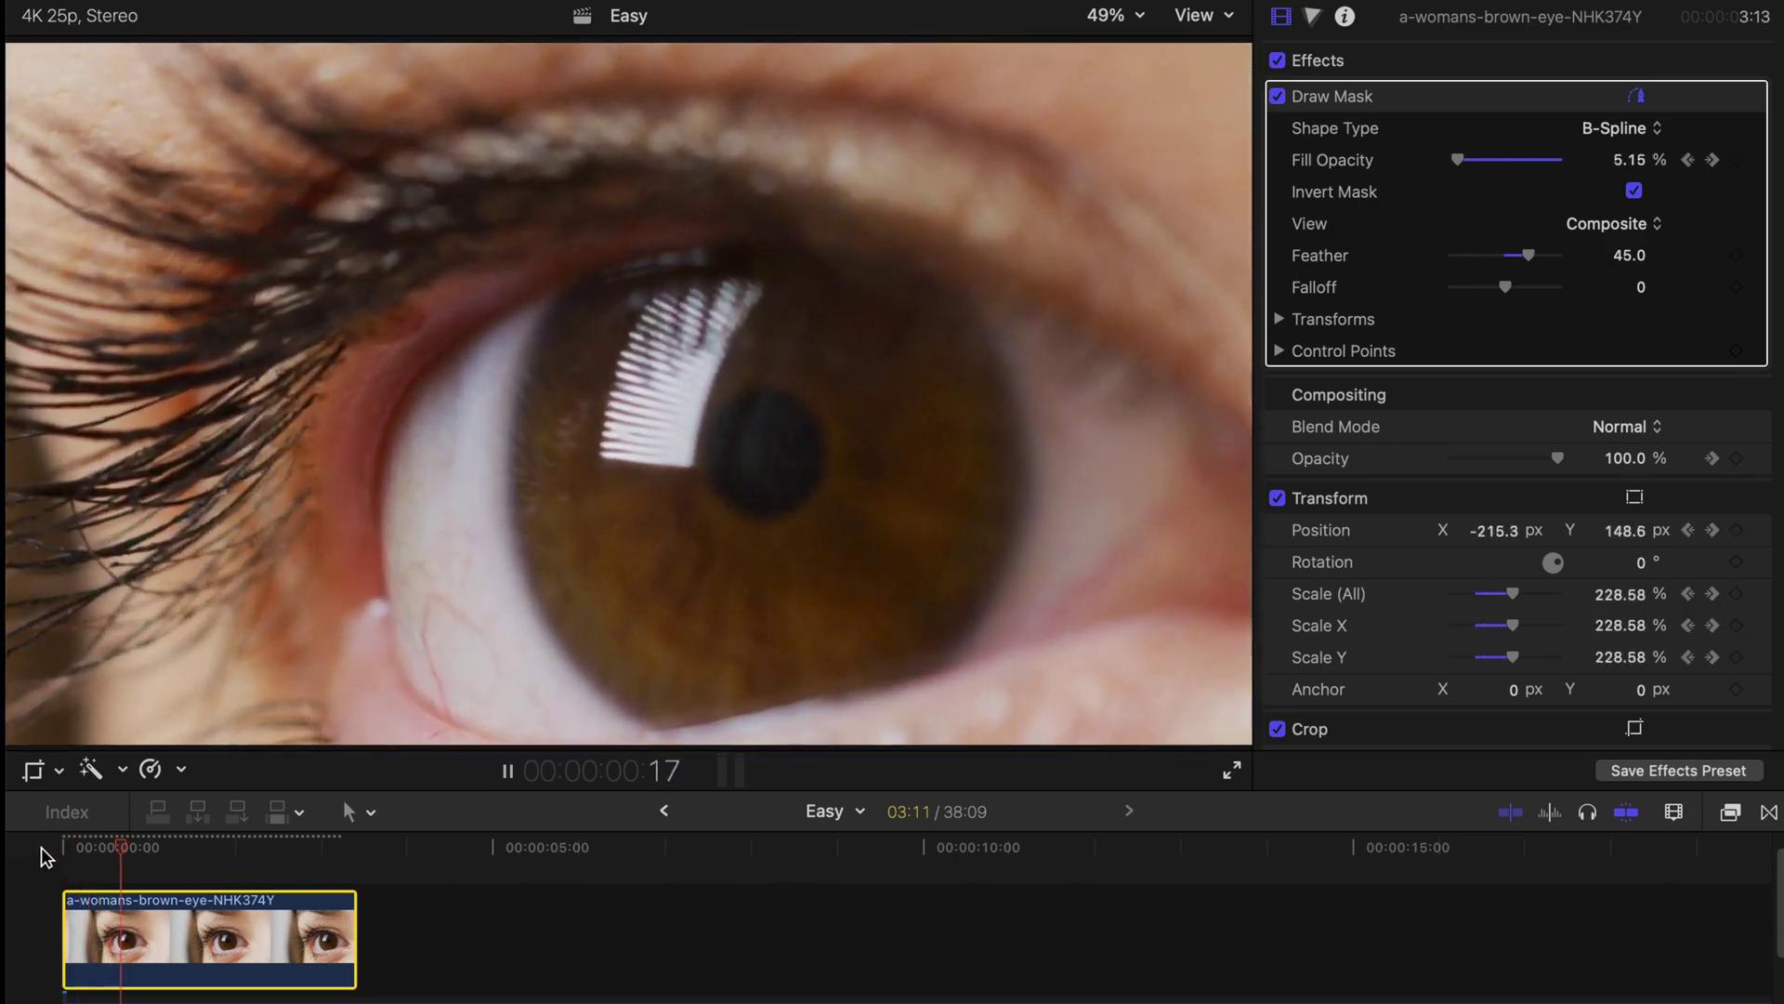